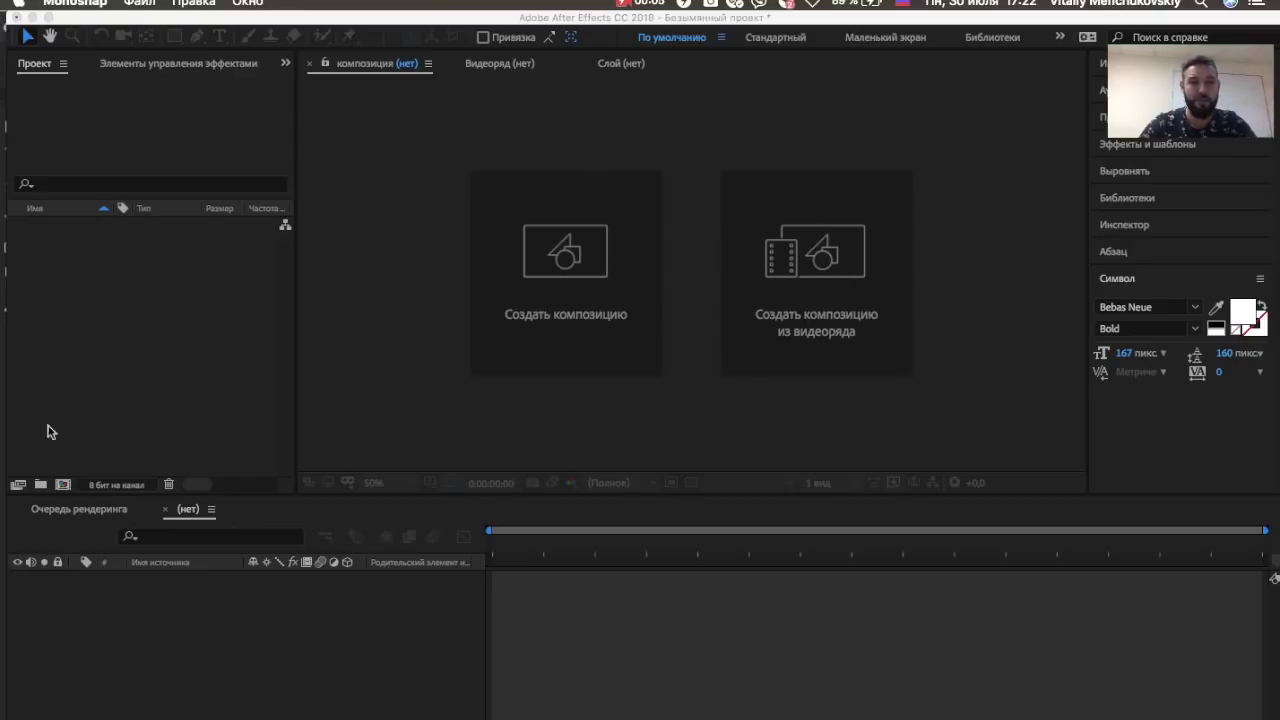
Bring the empty untitled After Effects project to the front
left_click(115, 307)
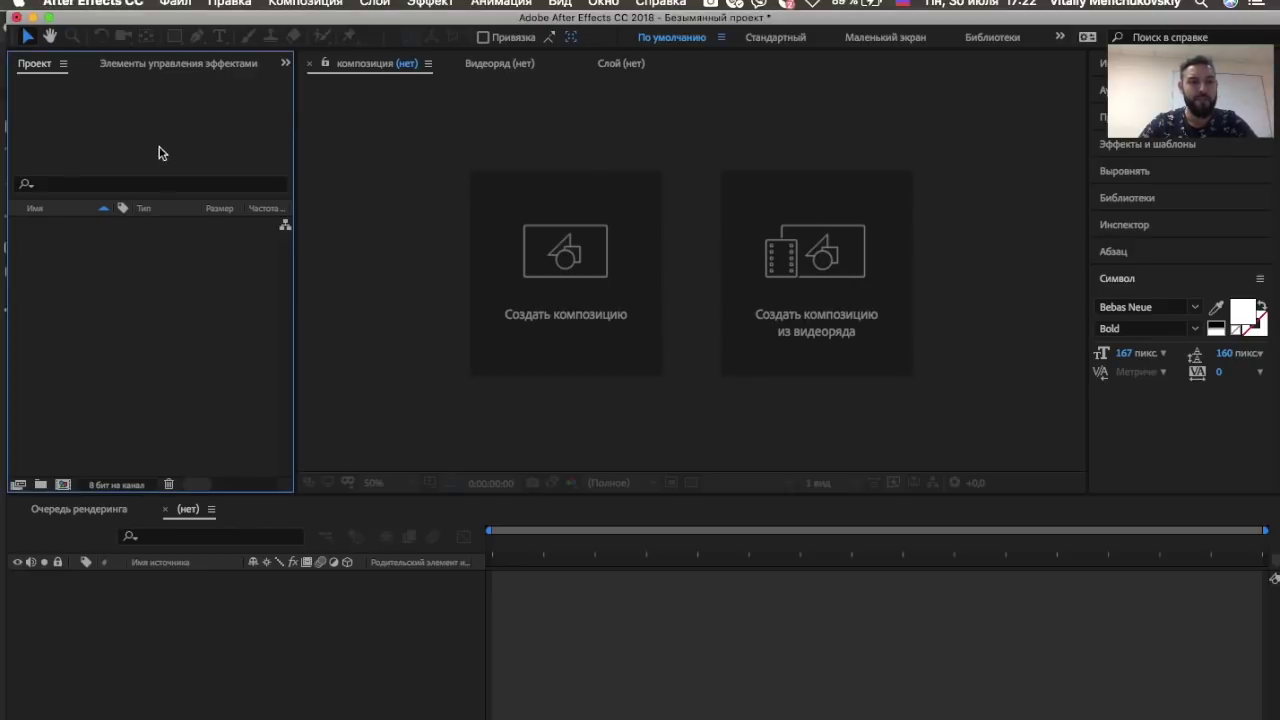
Import Bat-woman.mp4 and create a composition from it
double_click(112, 334)
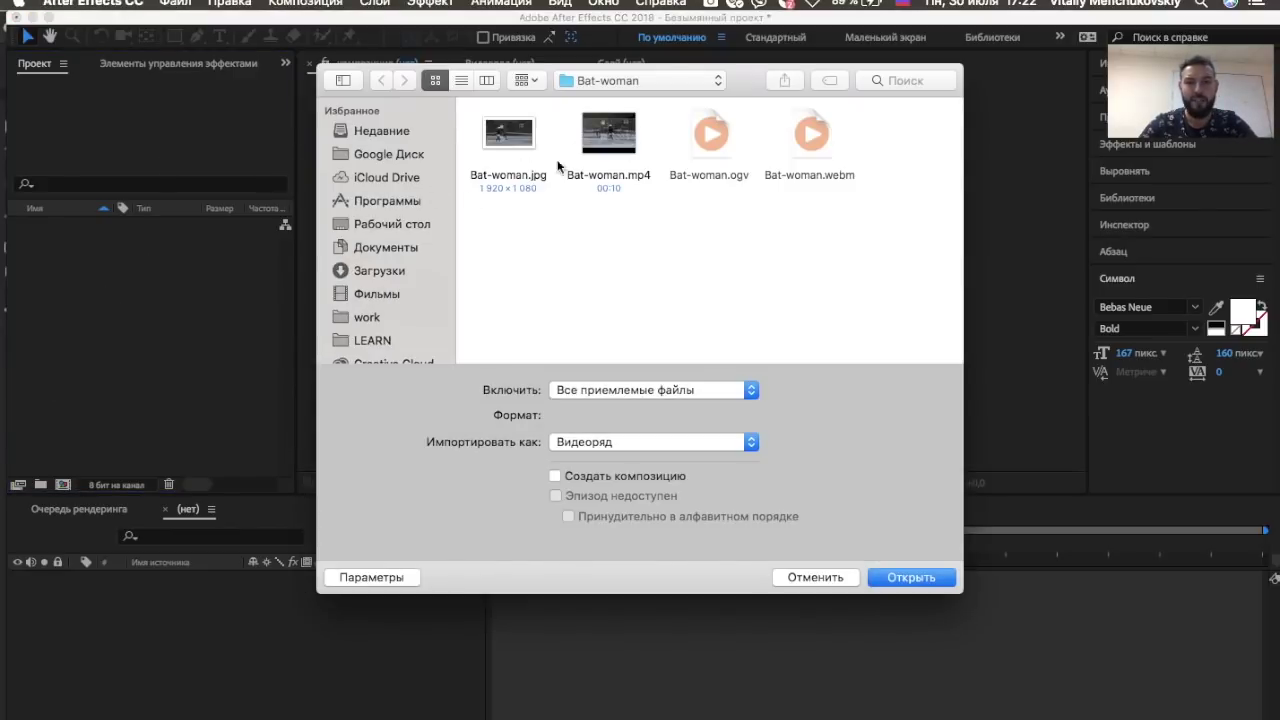
left_click(629, 121)
double_click(629, 121)
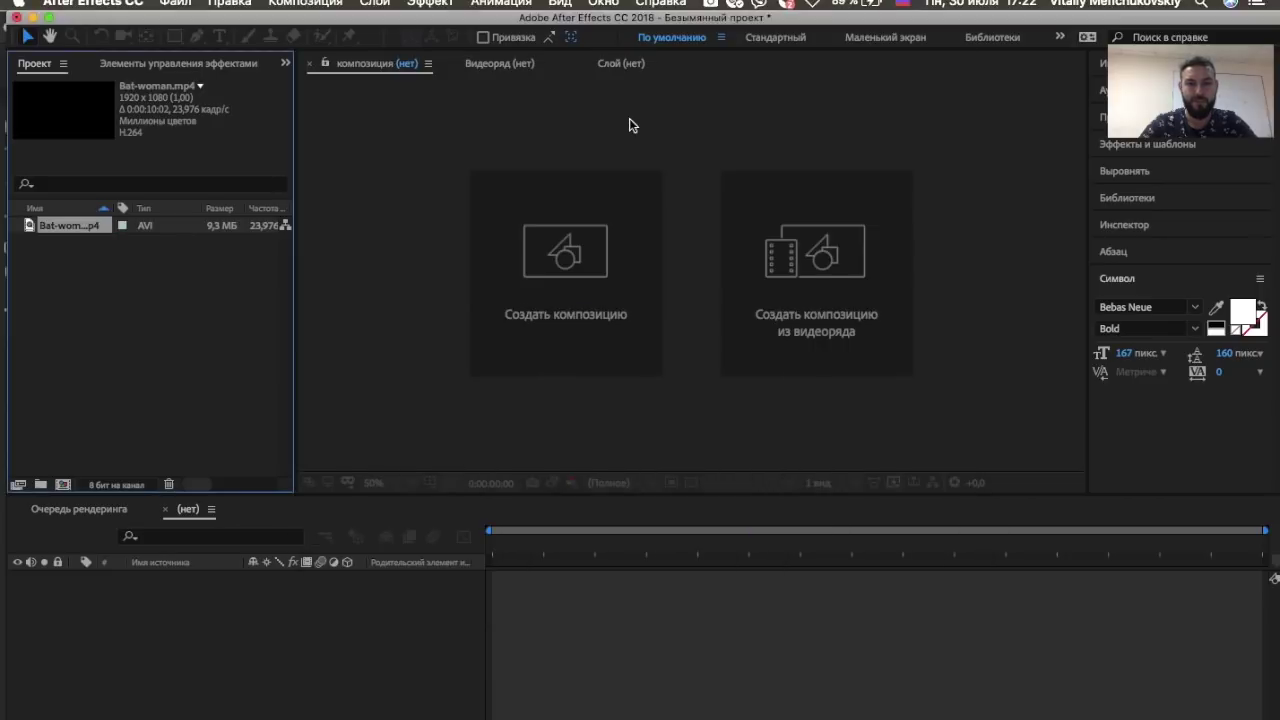
left_click_drag(92, 230, 144, 581)
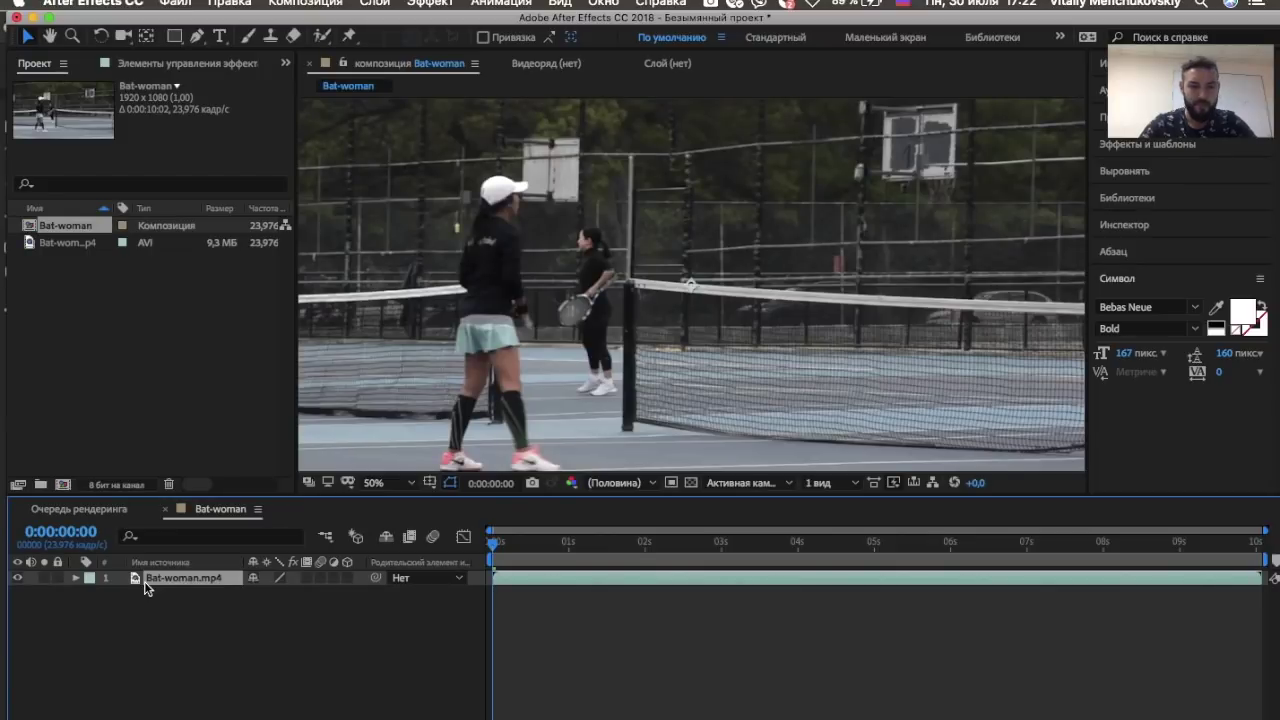
Preview the tennis footage, then return the current time to the start
key("space")
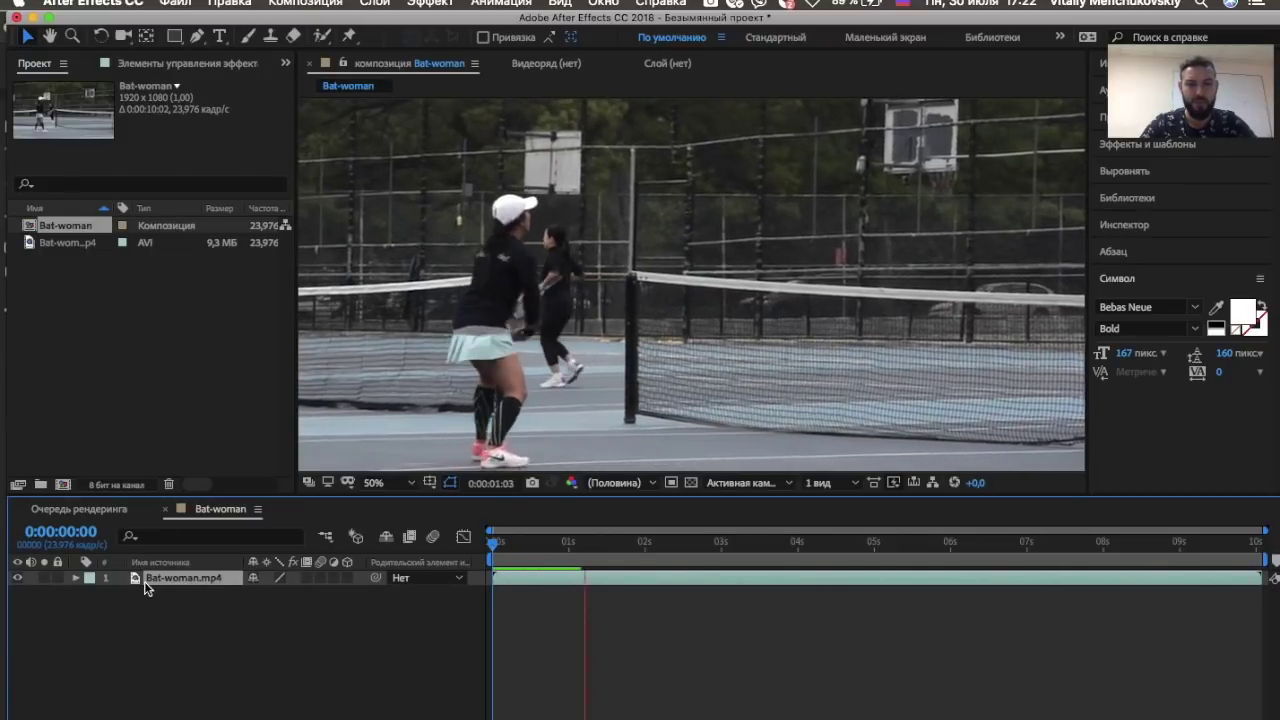
key("space")
left_click_drag(603, 543, 568, 545)
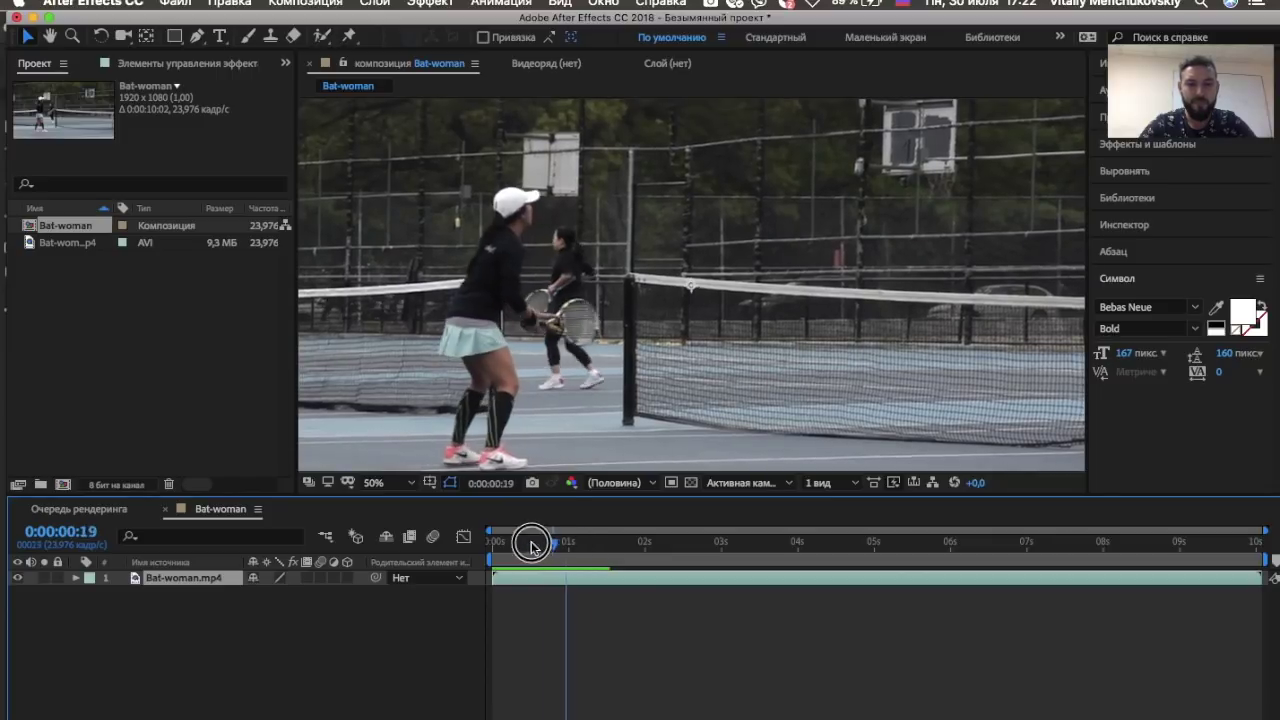
left_click_drag(568, 545, 490, 543)
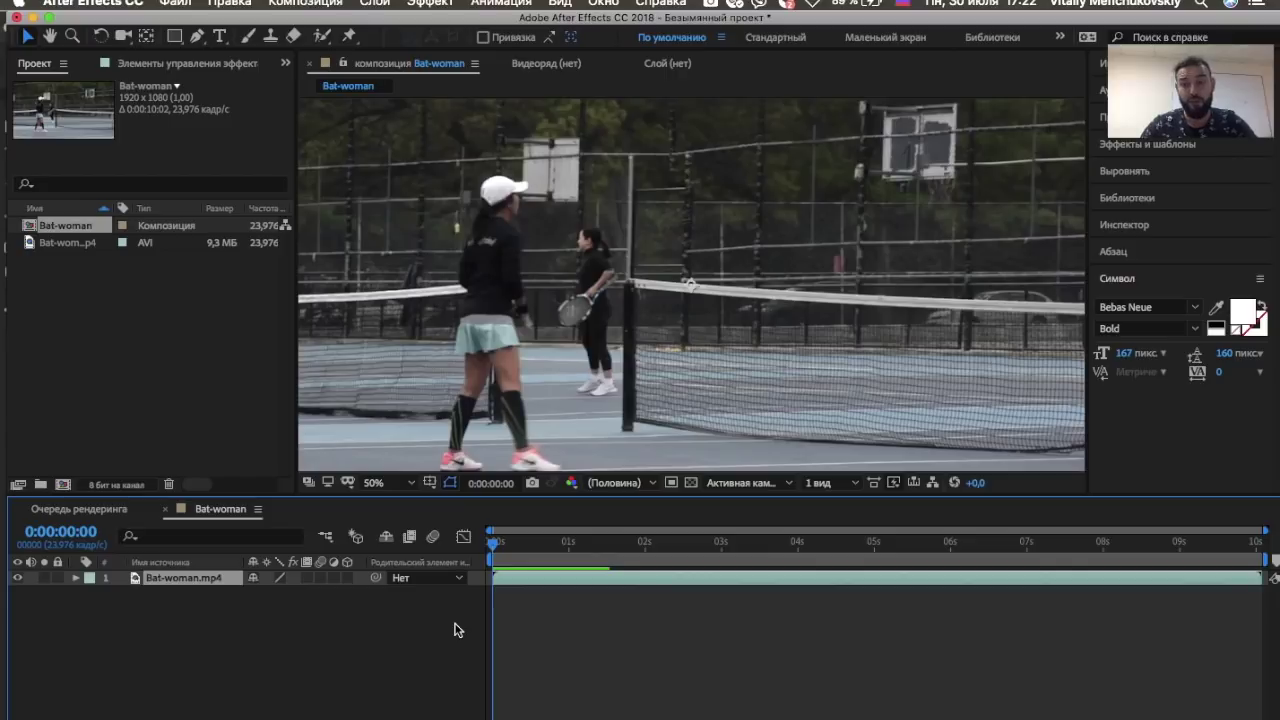
Duplicate the tennis clip layer and freeze the top copy on its current frame
key("ctrl+d")
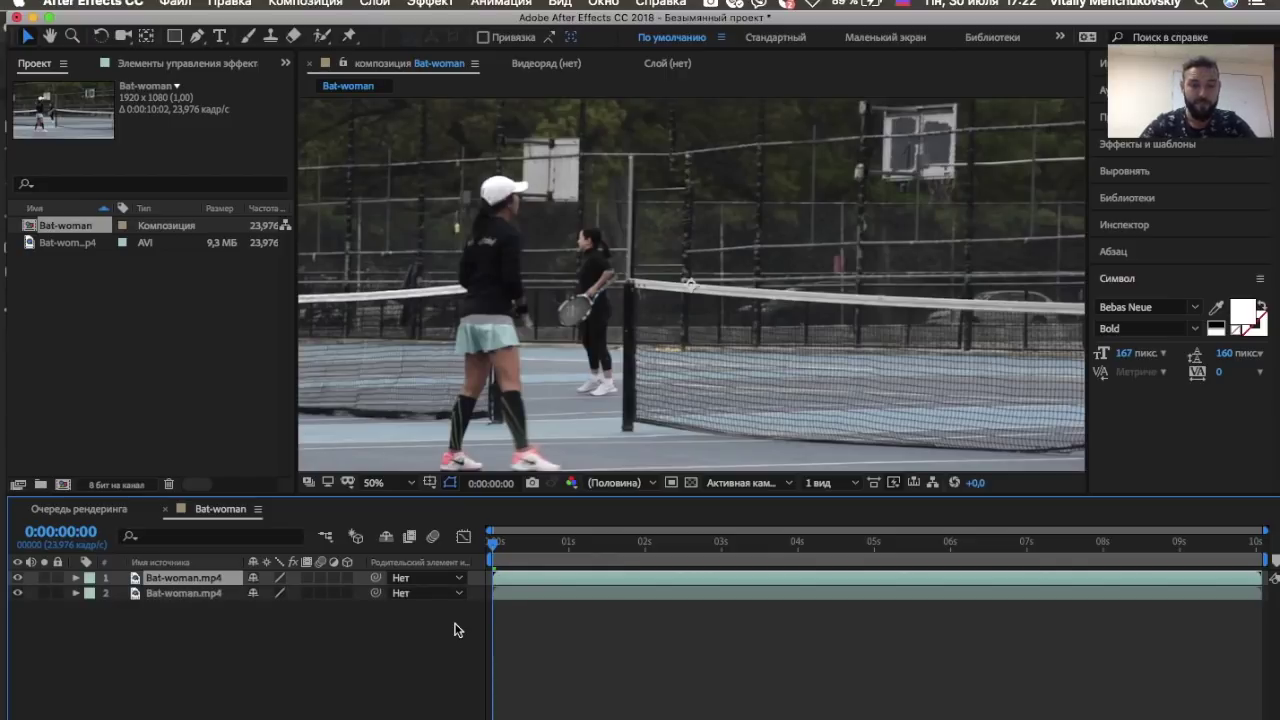
left_click(493, 550)
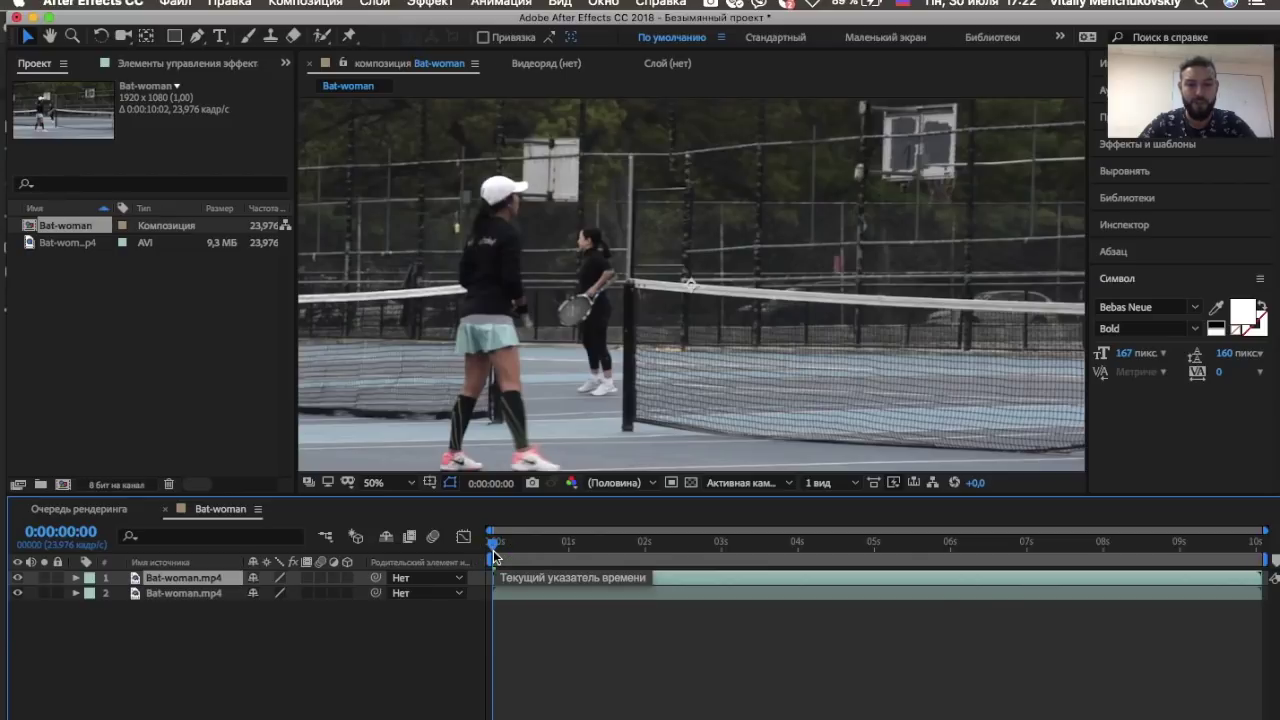
left_click(493, 571)
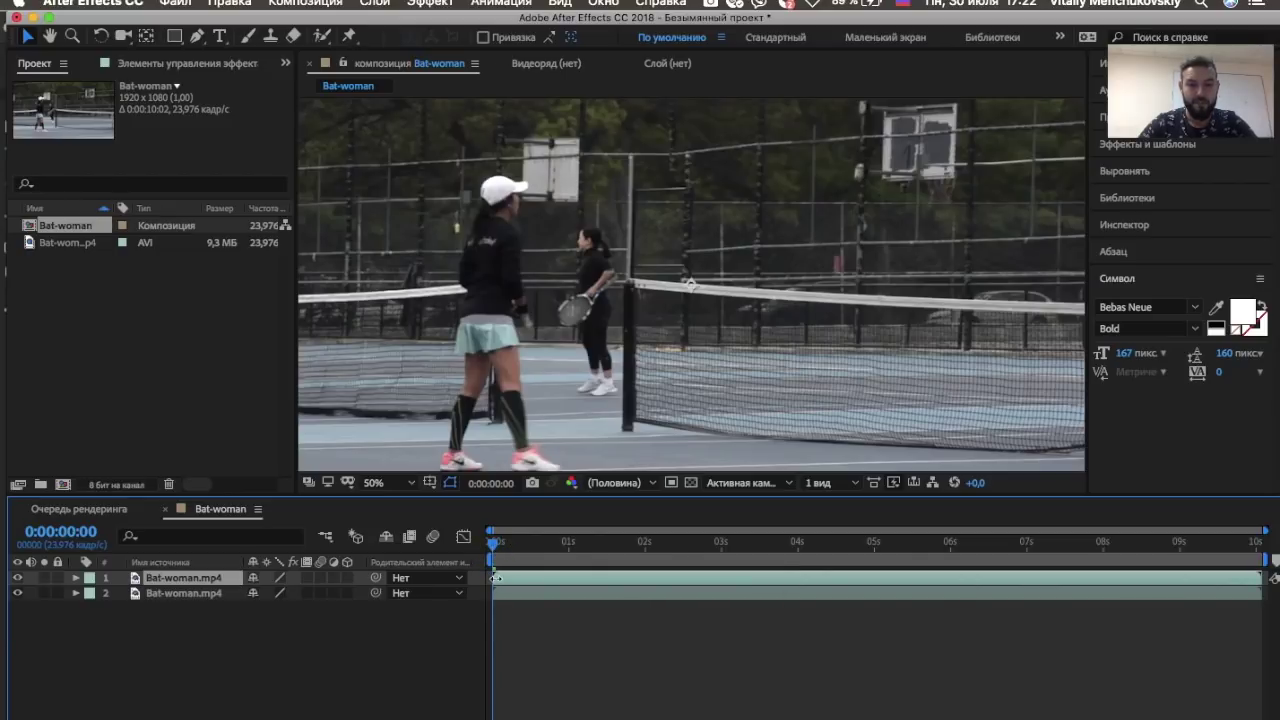
right_click(495, 578)
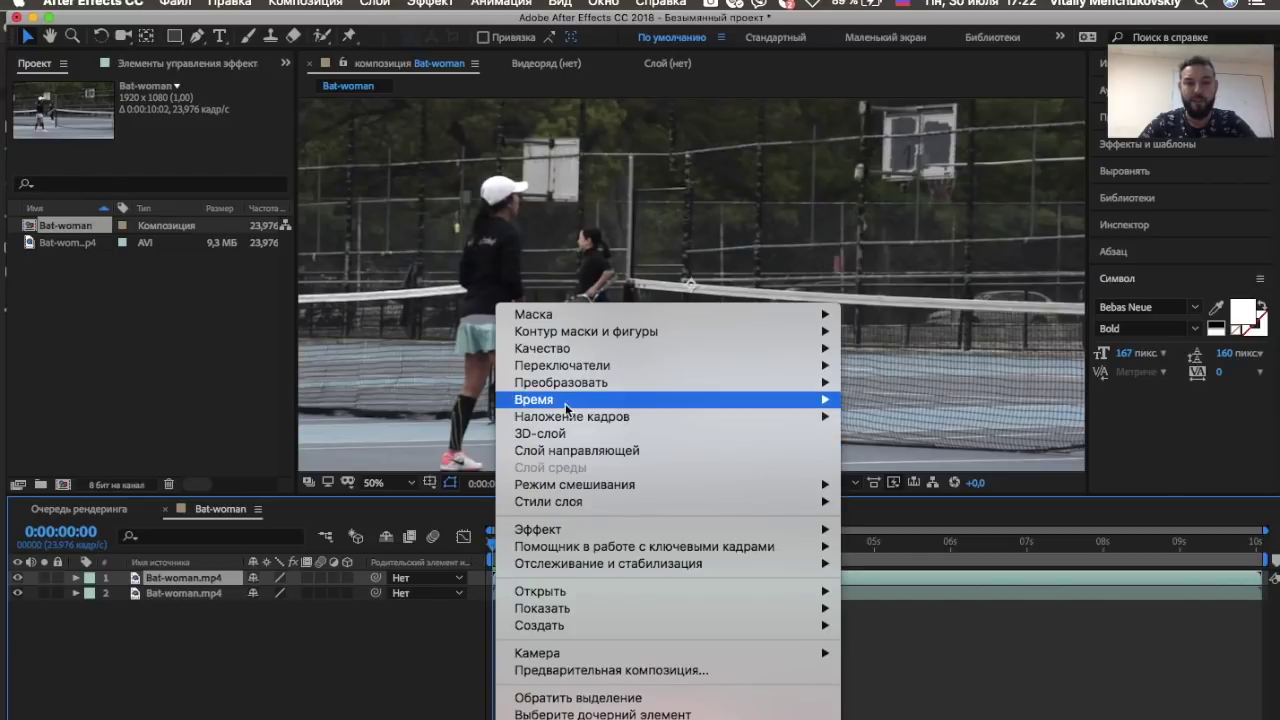
mouse_move(567, 402)
left_click(926, 451)
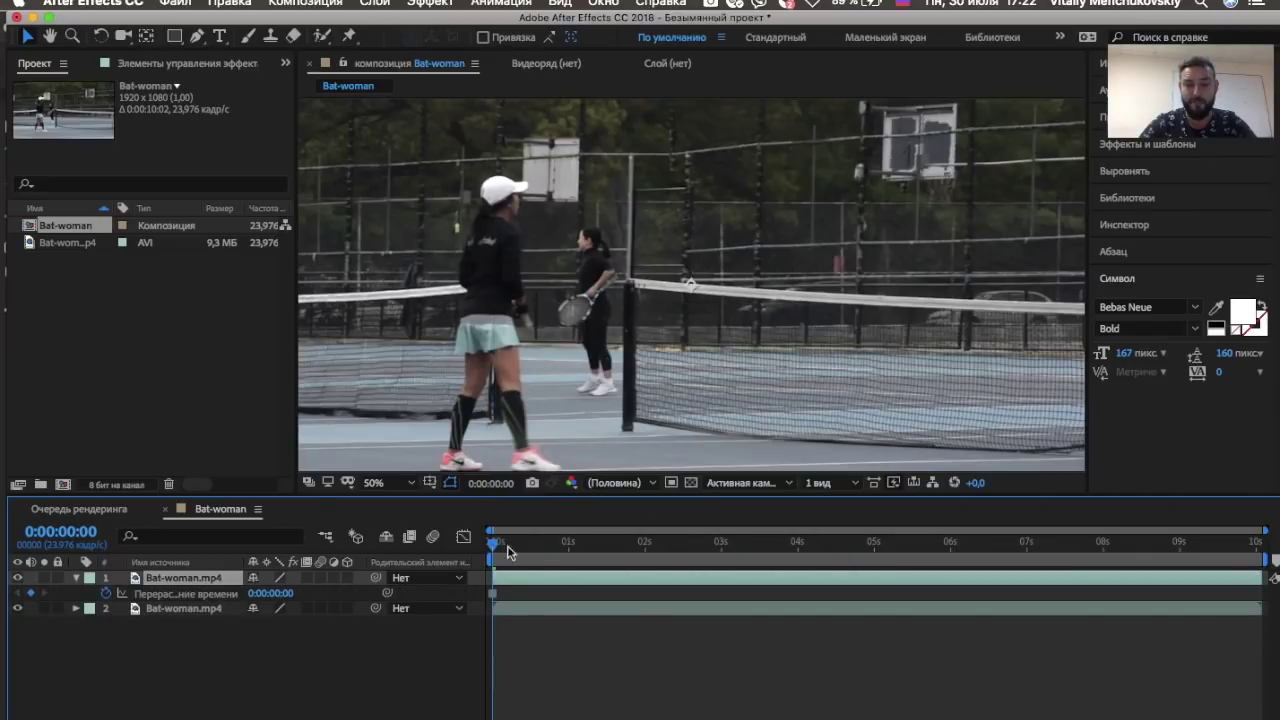
Trim the top layer to end at 0:00:00:23
left_click_drag(491, 546, 567, 548)
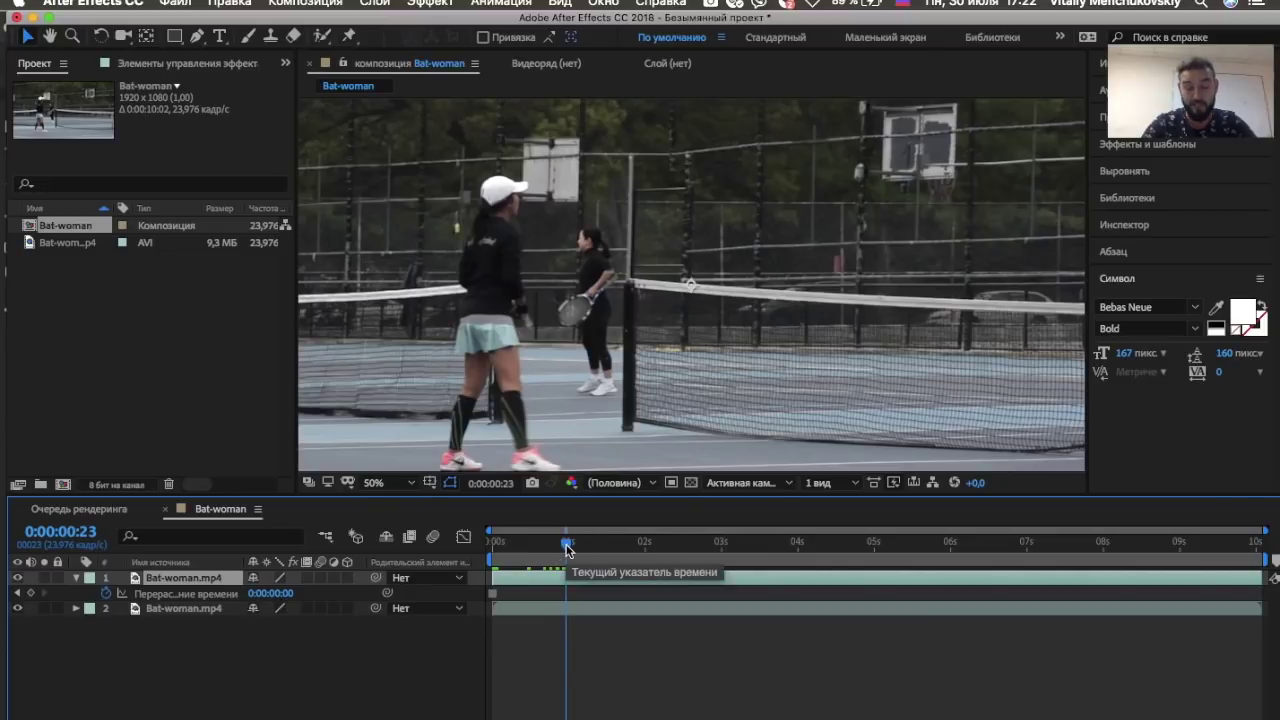
key("alt+bracketright")
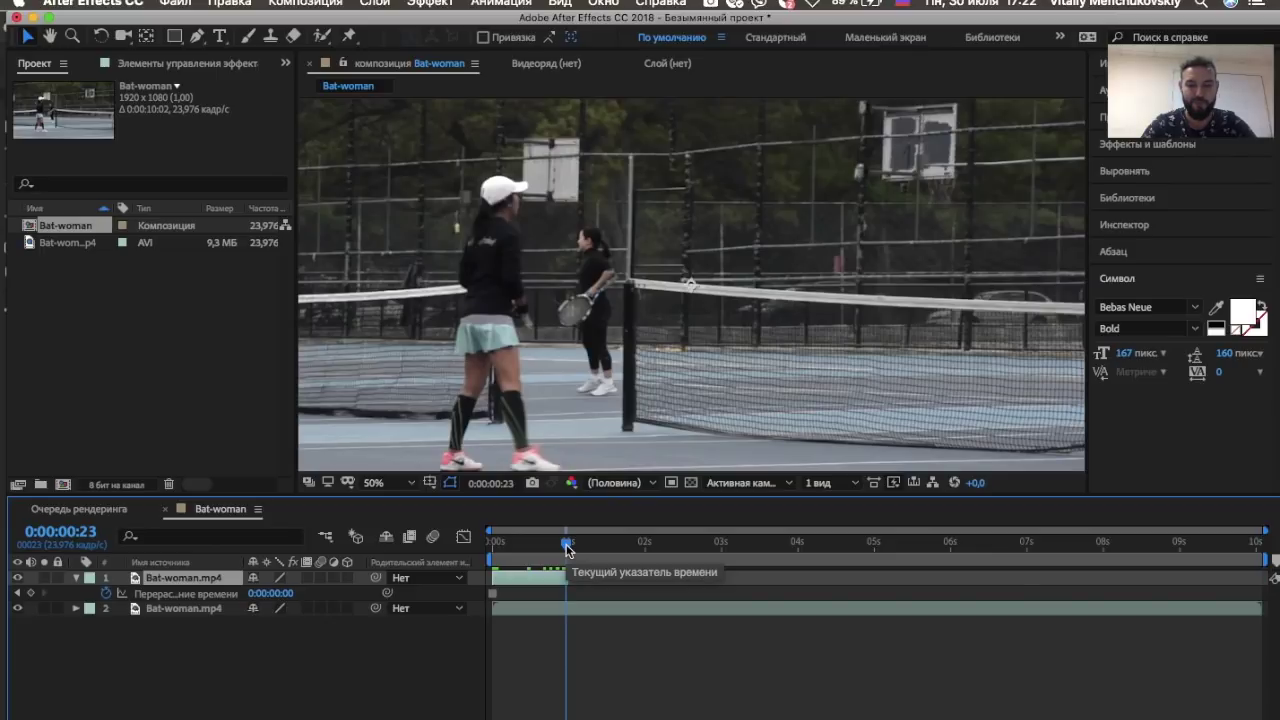
left_click_drag(567, 548, 493, 548)
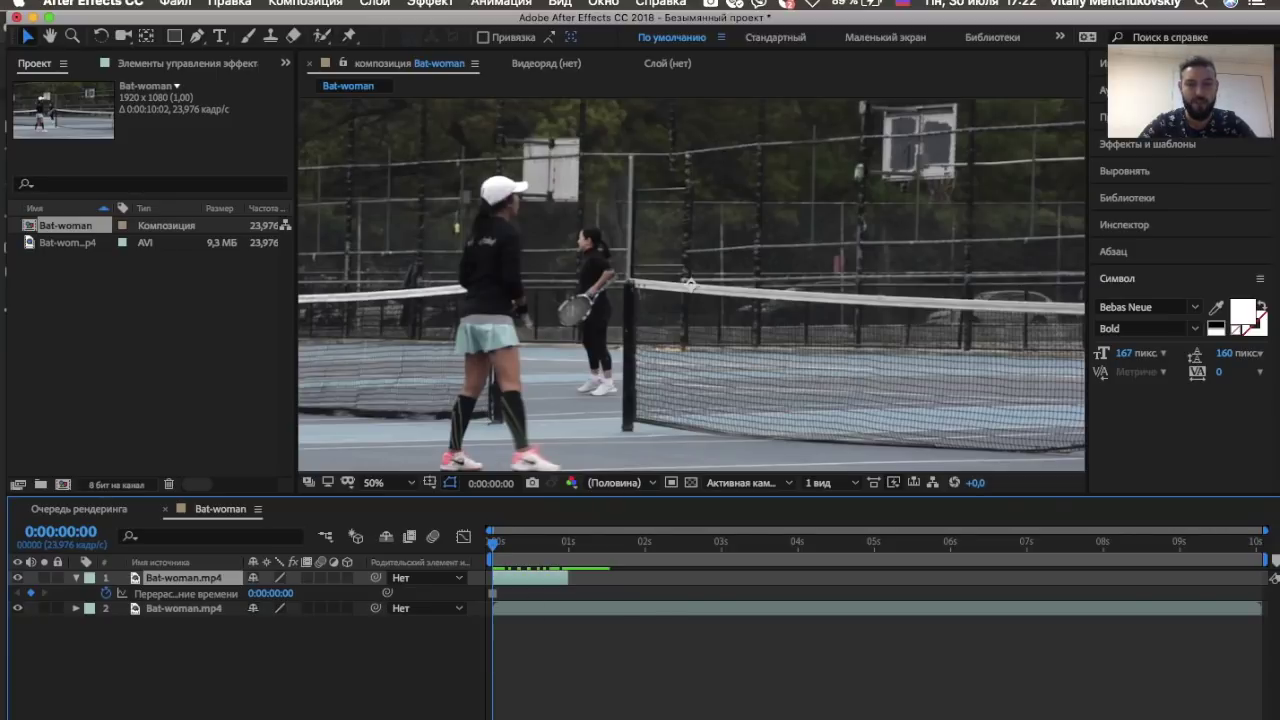
left_click_drag(465, 380, 205, 47)
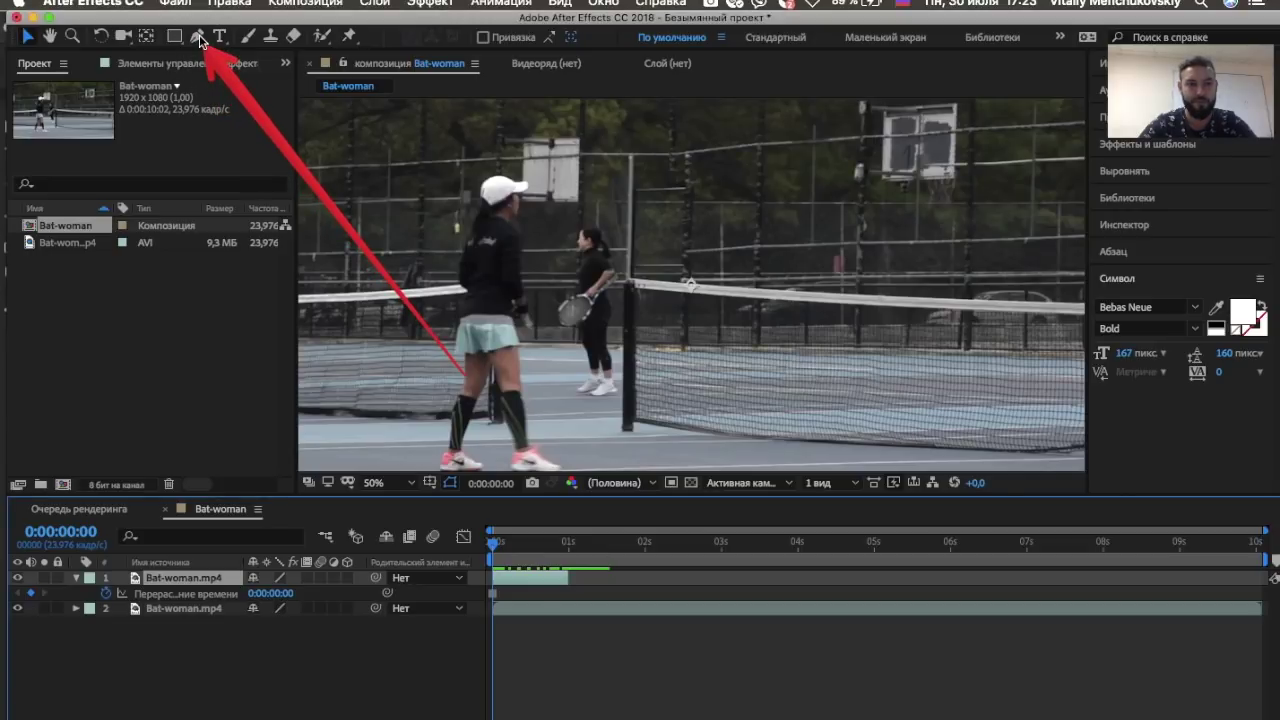
Zoom the viewer to 200% and pan down to the front player's shoes
left_click(197, 37)
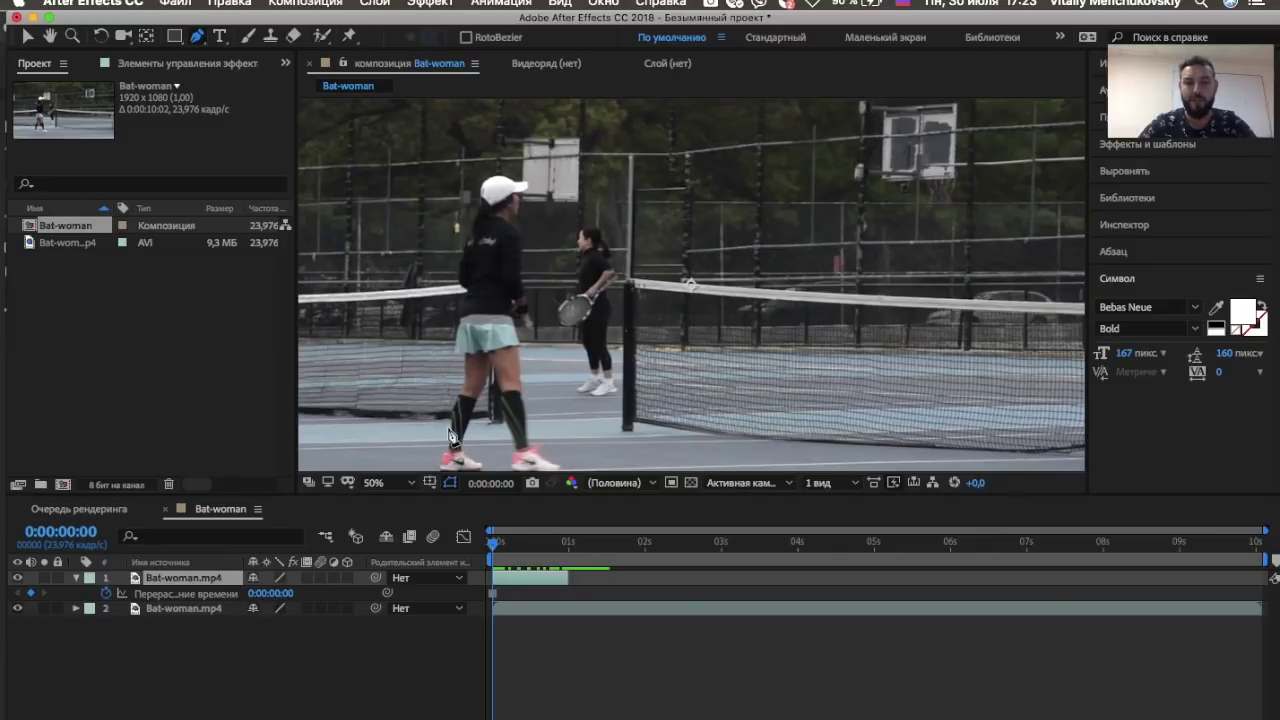
left_click(411, 483)
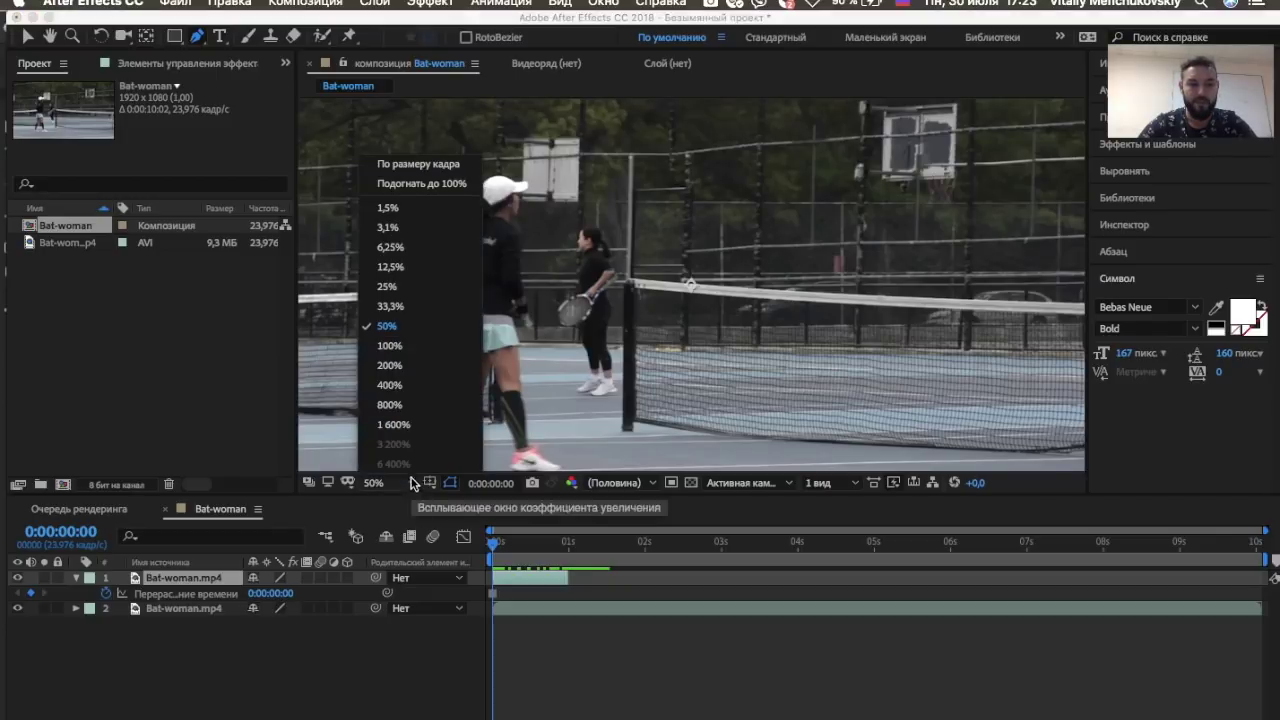
left_click(409, 362)
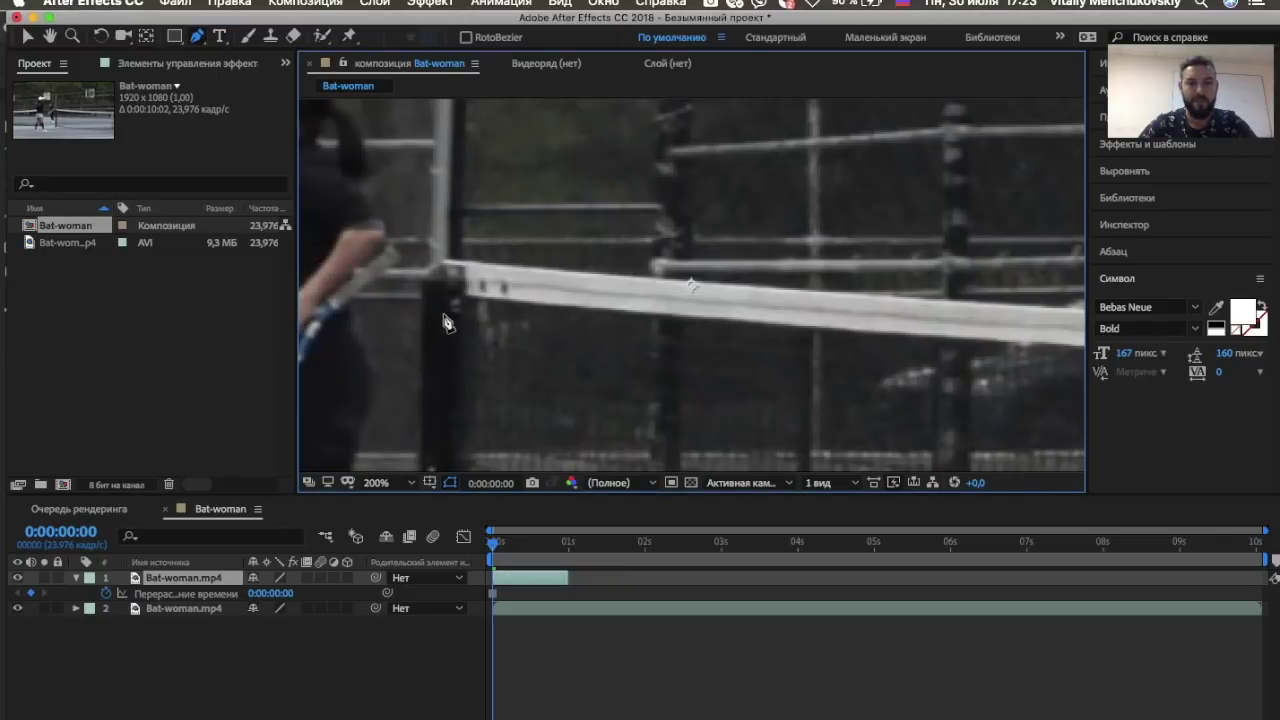
key("h")
left_click_drag(438, 315, 1006, 200)
right_click(898, 127)
key("Escape")
left_click_drag(575, 335, 782, 67)
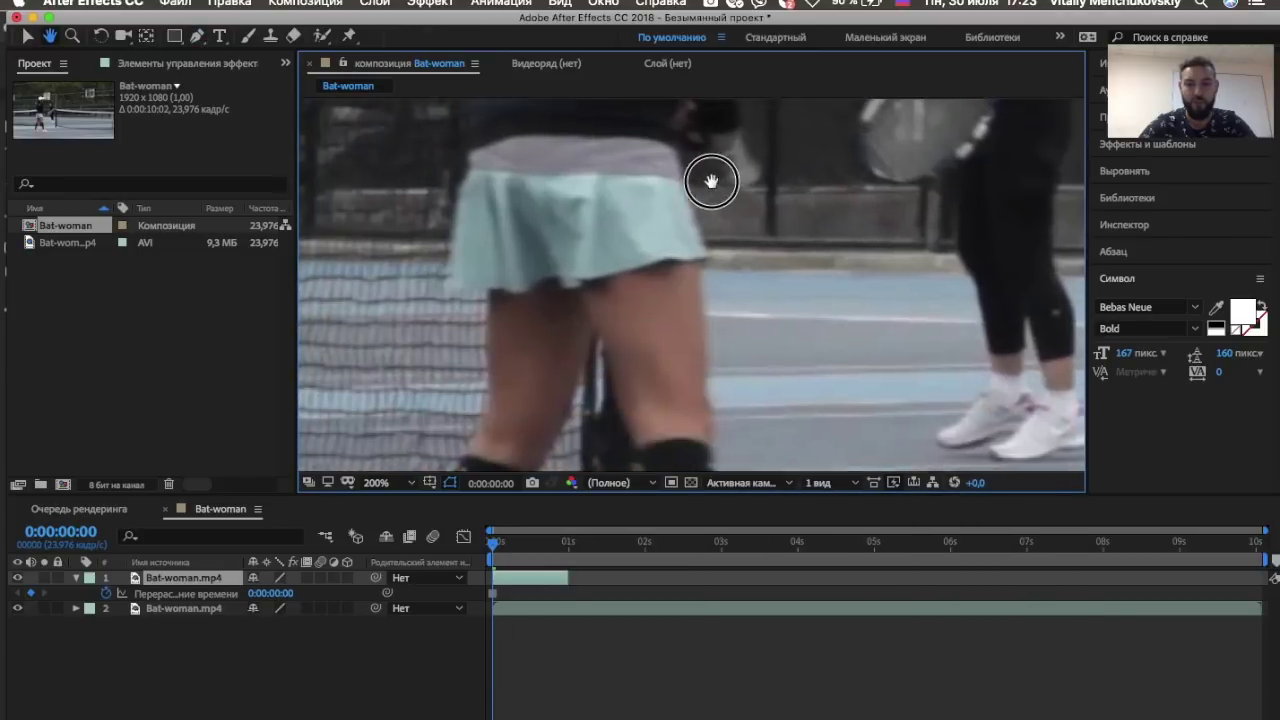
left_click_drag(594, 335, 600, 114)
Start the mask at the player's shoe and trace up over her cap and face
key("g")
left_click(483, 352)
left_click(626, 418)
left_click(472, 400)
left_click(483, 352)
scroll(514, 171, "up", 5)
scroll(514, 175, "up", 5)
scroll(509, 183, "up", 5)
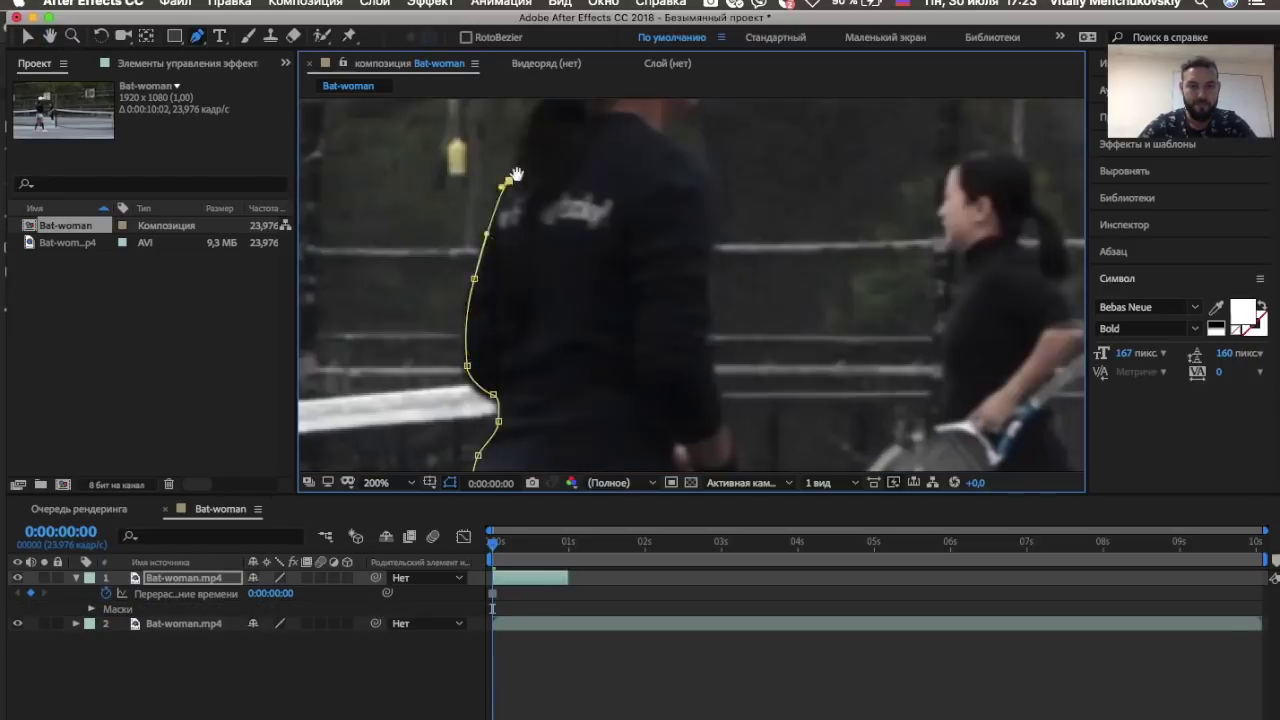
scroll(509, 183, "up", 3)
left_click(510, 212)
left_click(553, 220)
left_click(640, 245)
left_click(620, 390)
Continue the mask down her hand, leg and shoe, closing it at the first point
scroll(600, 390, "down", 5)
left_click(556, 400)
scroll(540, 378, "down", 5)
scroll(534, 374, "down", 5)
left_click(534, 198)
left_click(589, 350)
left_click(597, 432)
left_click(484, 396)
scroll(470, 300, "up", 5)
left_click(429, 177)
scroll(430, 250, "down", 2)
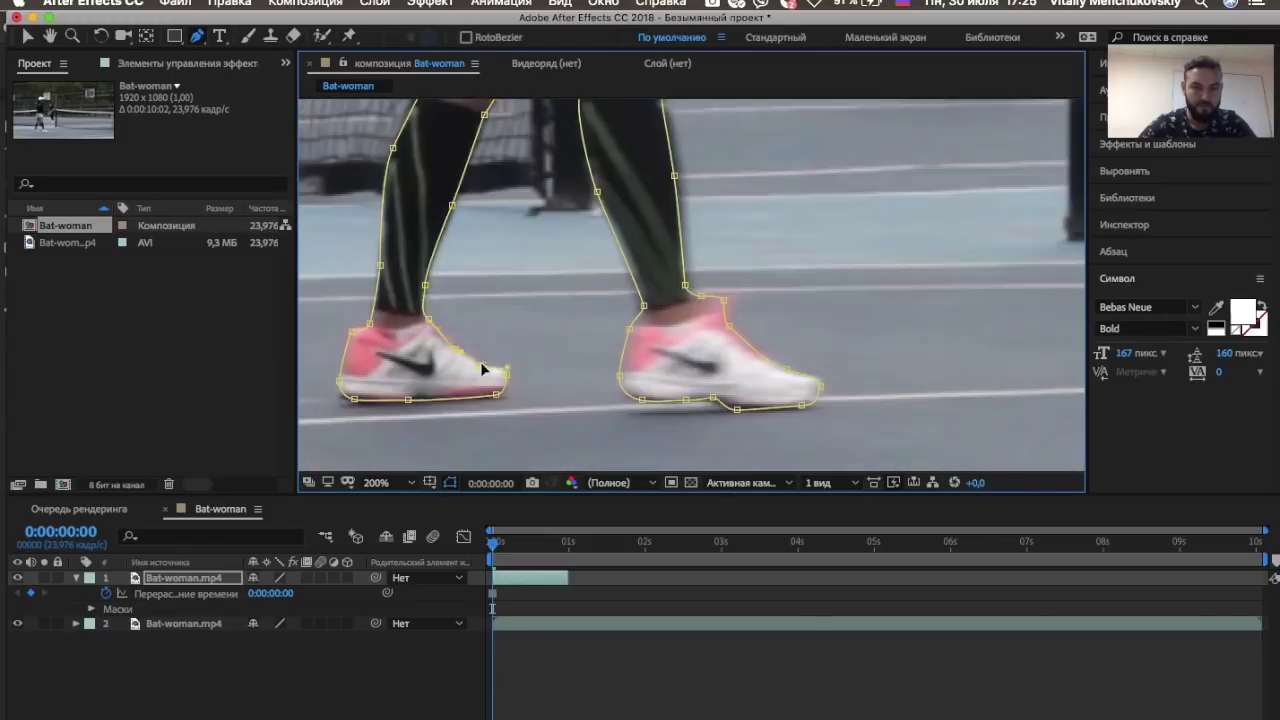
scroll(410, 316, "down", 3)
scroll(676, 287, "down", 1)
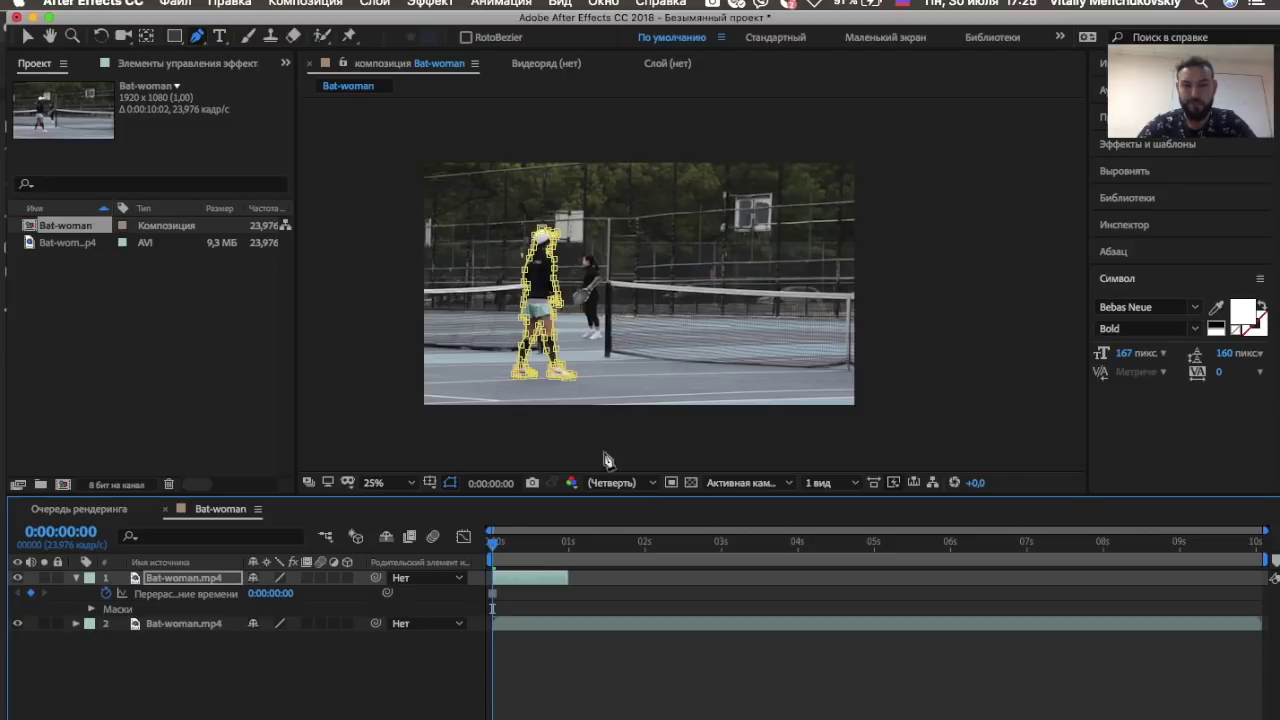
Hide the uncut background footage copy and recentre the composition view
left_click(16, 624)
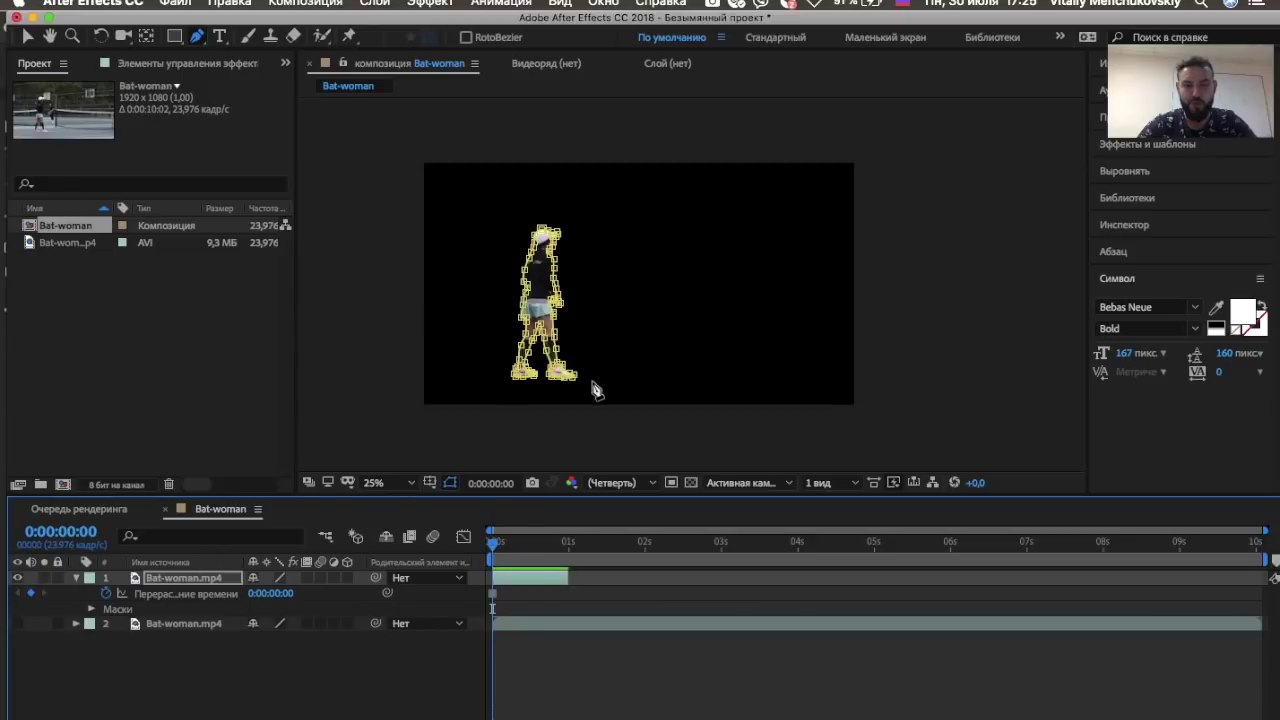
left_click(27, 36)
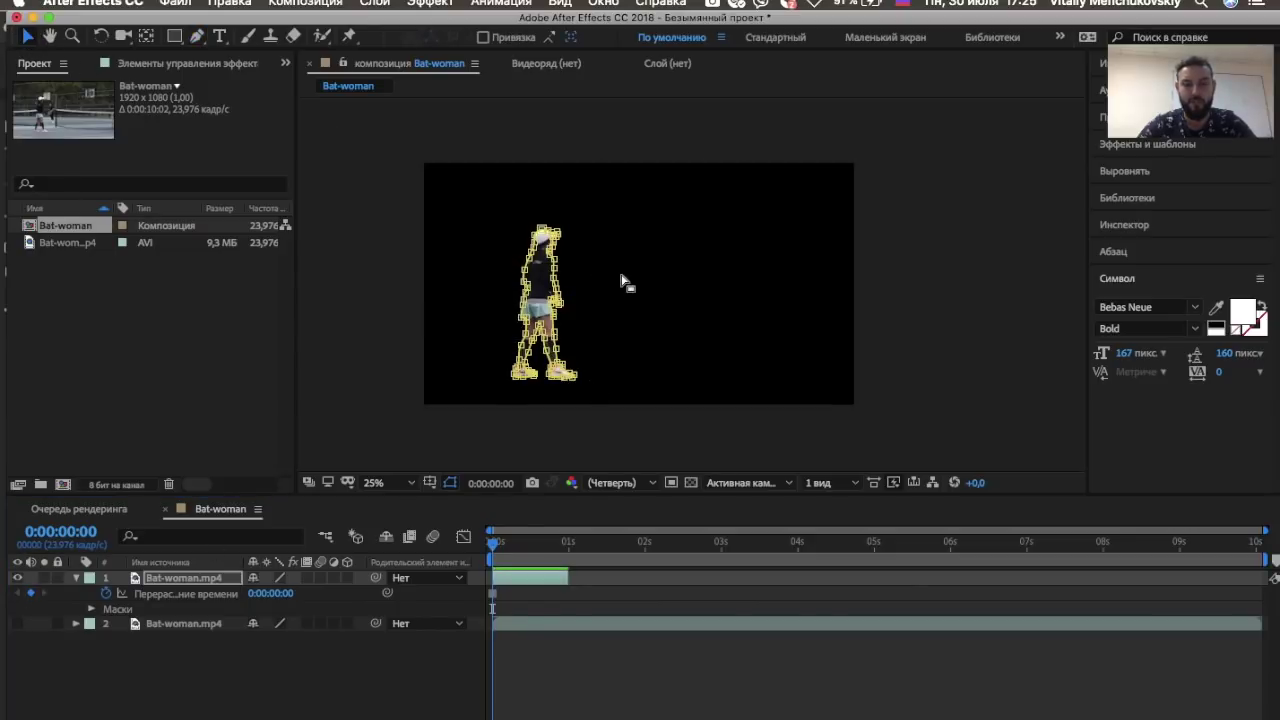
scroll(620, 283, "up", 6)
left_click_drag(766, 371, 433, 42)
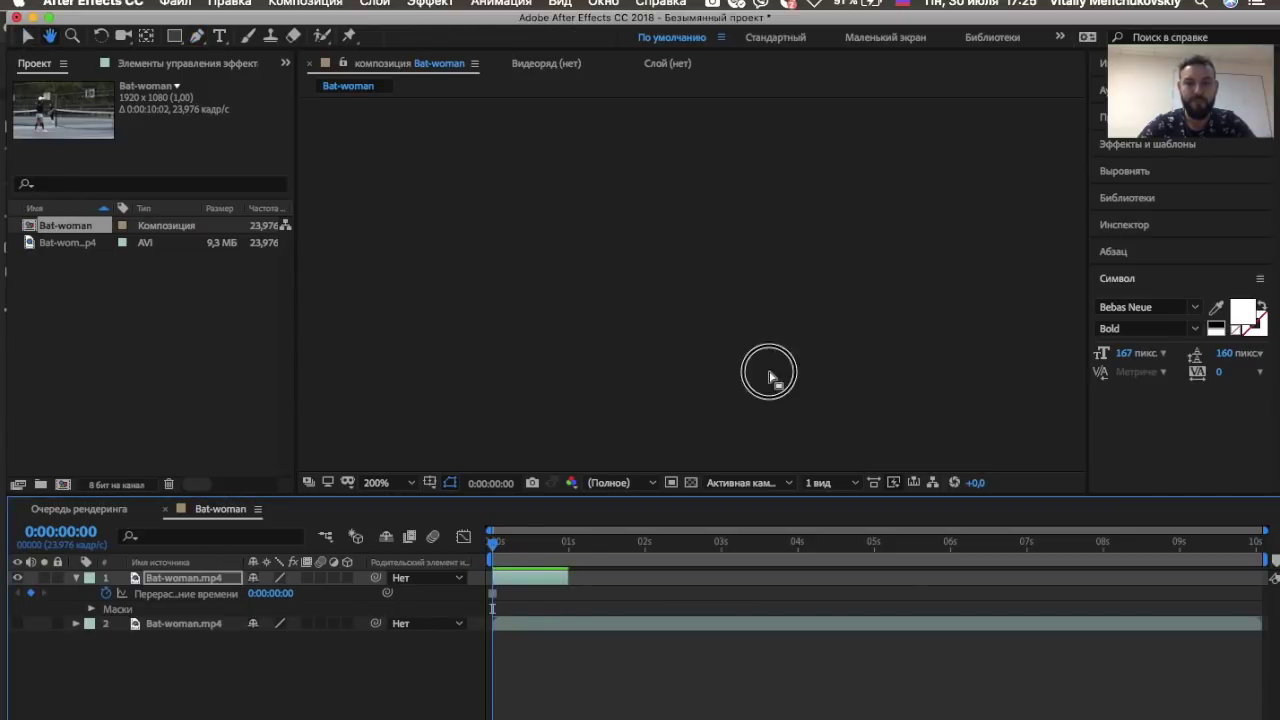
left_click_drag(877, 349, 366, 40)
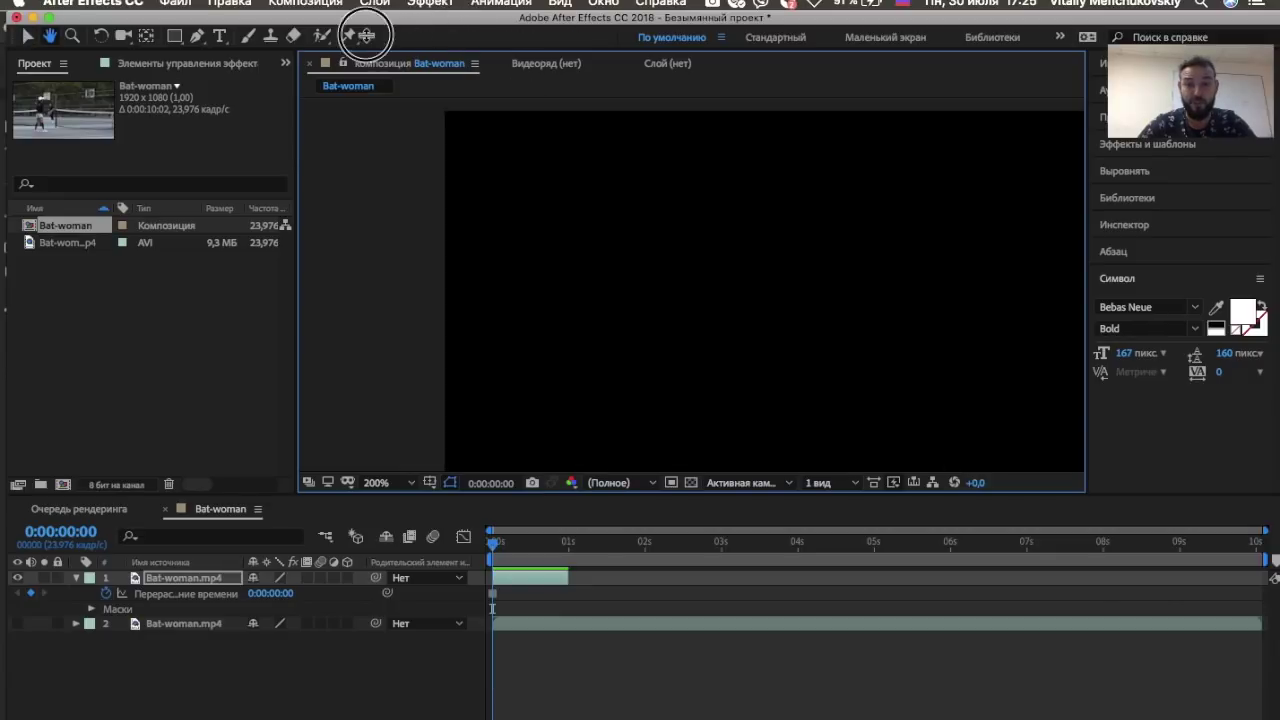
scroll(620, 197, "down", 2)
scroll(623, 194, "down", 2)
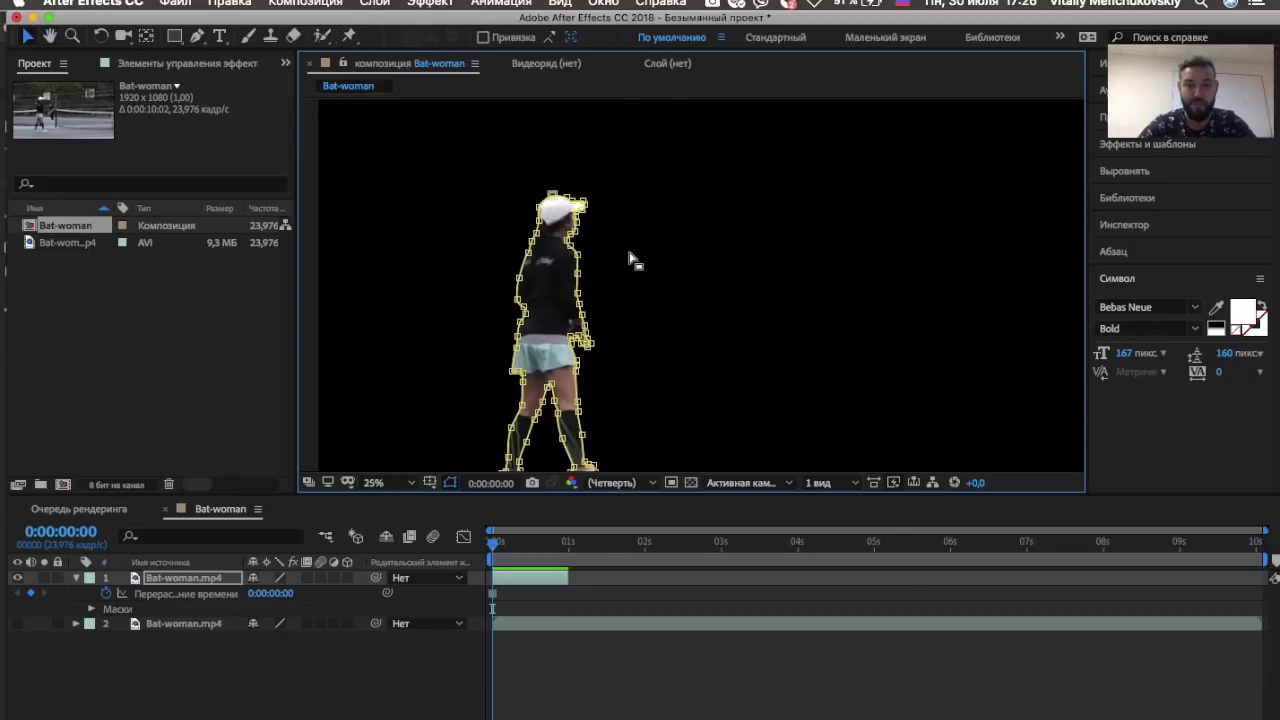
scroll(629, 252, "down", 2)
left_click_drag(609, 228, 720, 303)
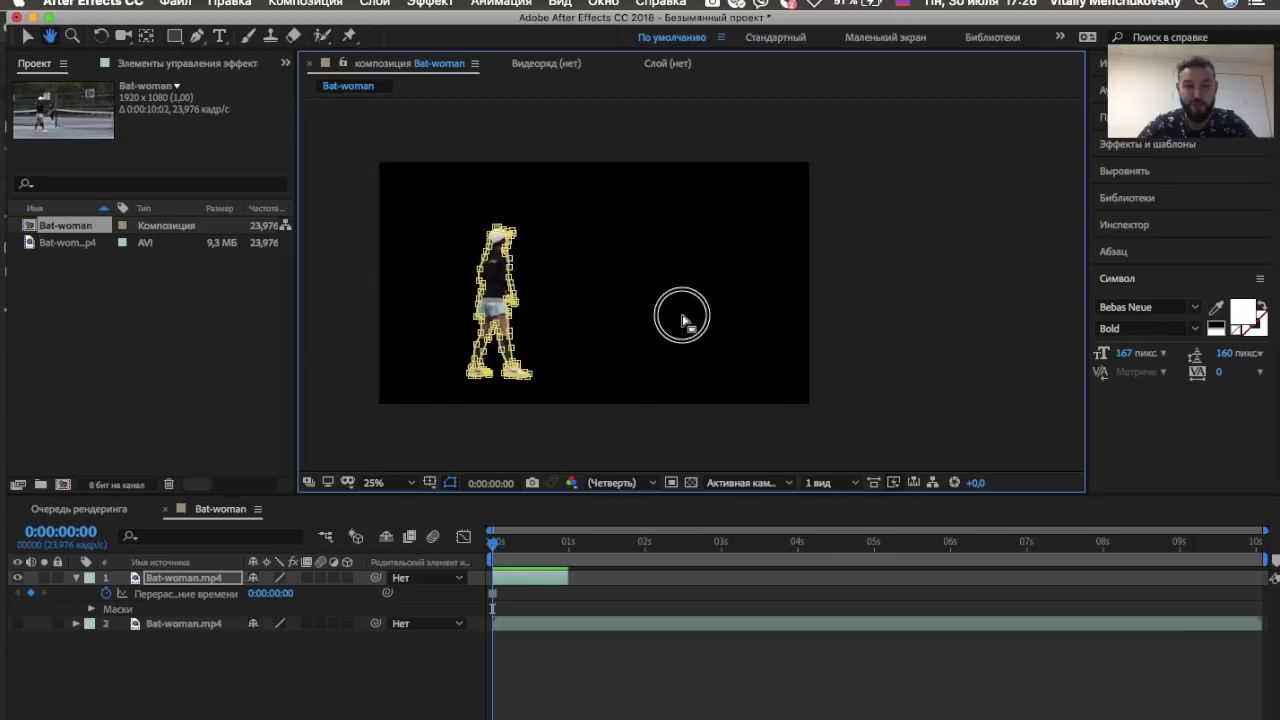
Select the masked player layer and duplicate it
key("v")
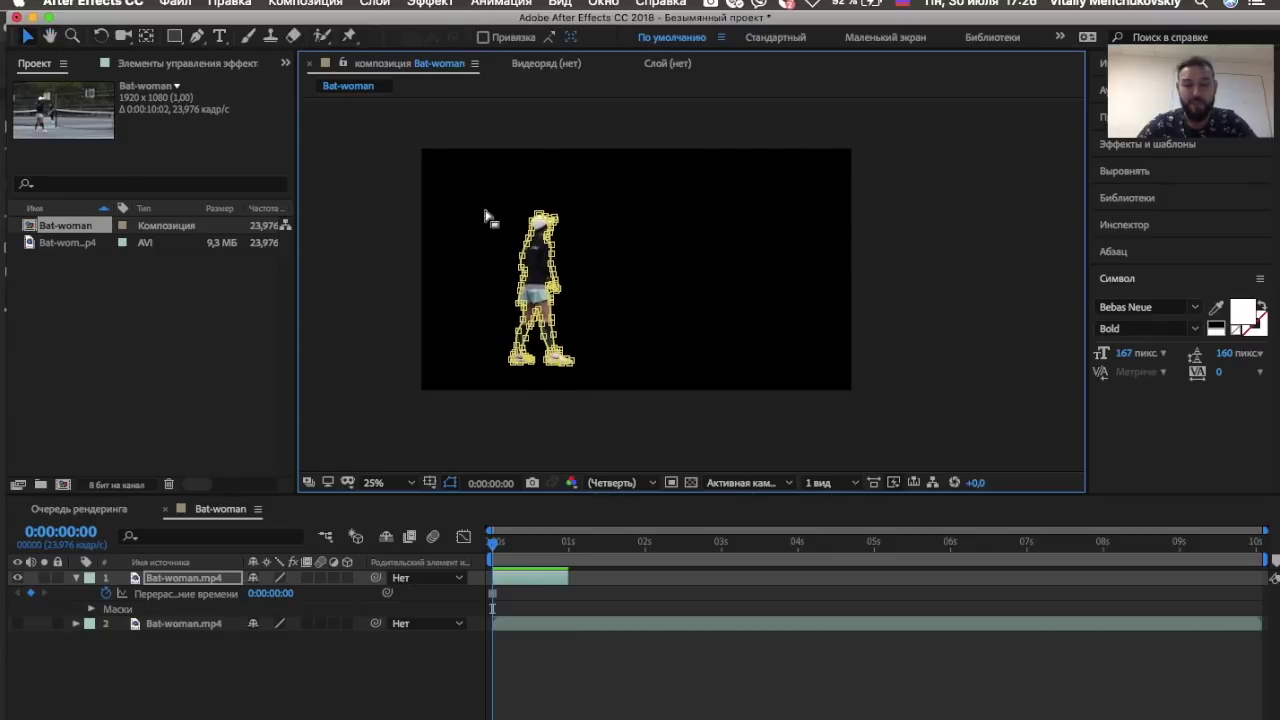
left_click(229, 585)
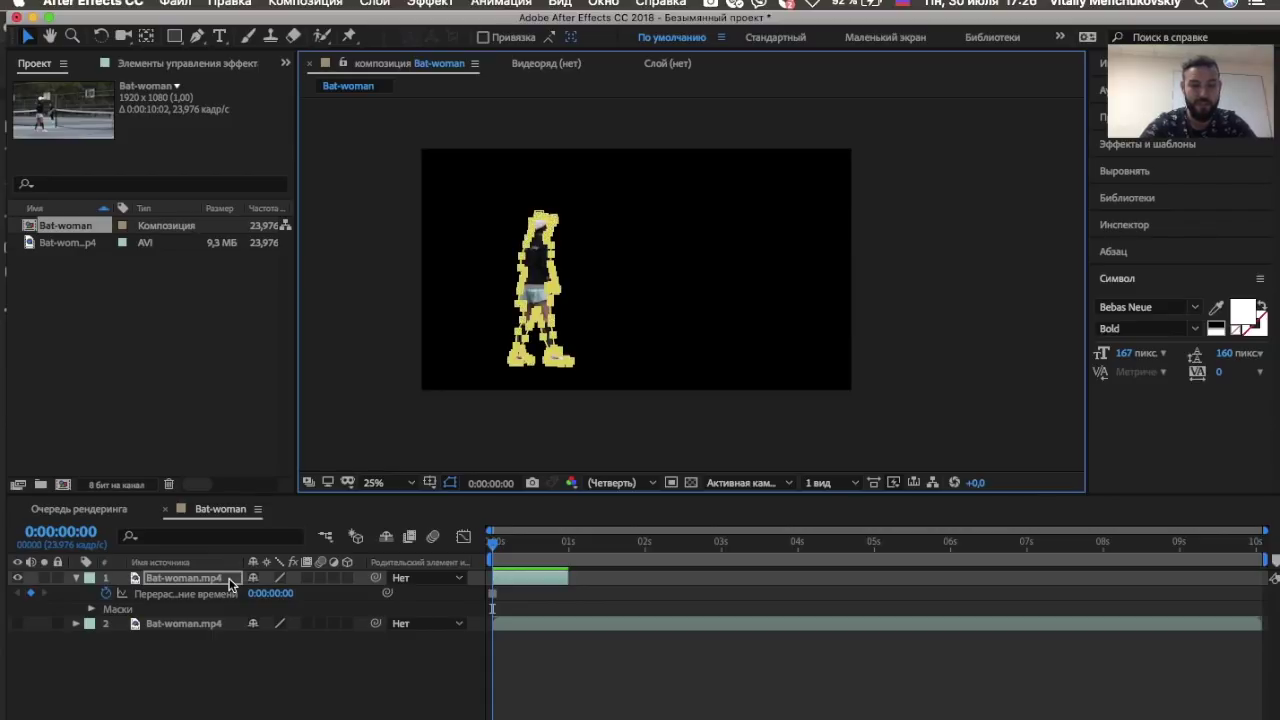
left_click(210, 682)
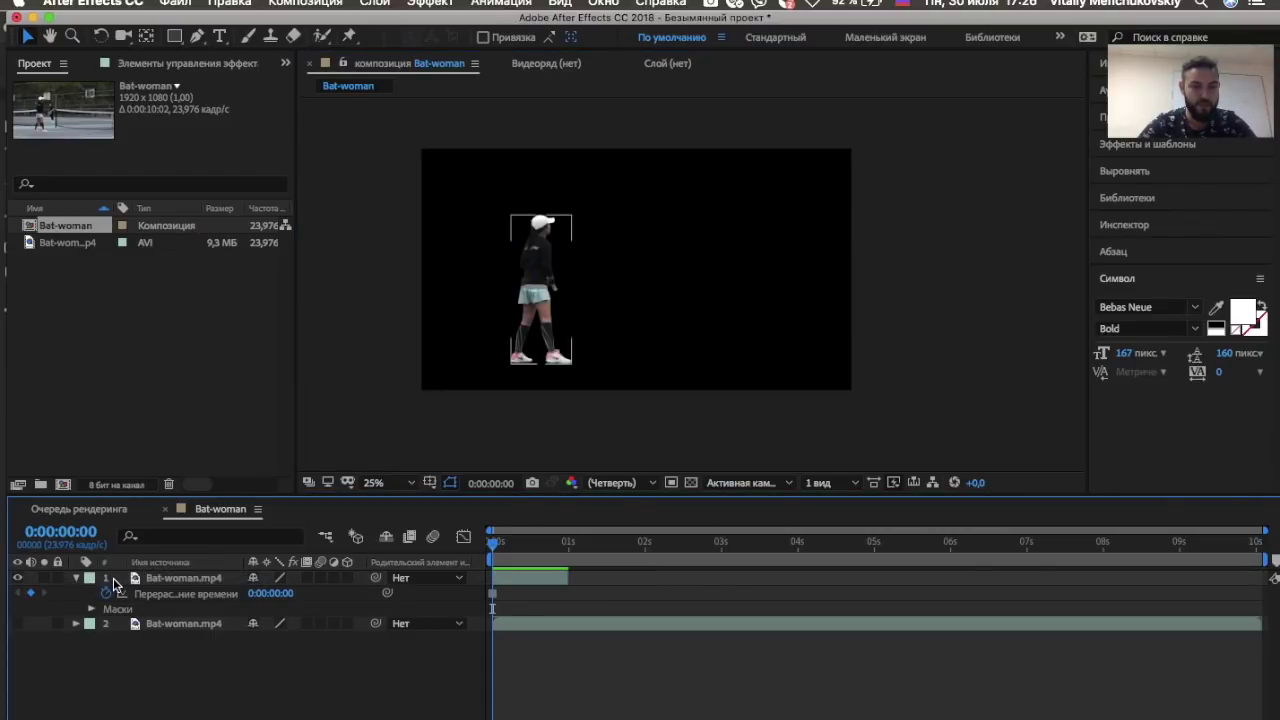
left_click(228, 585)
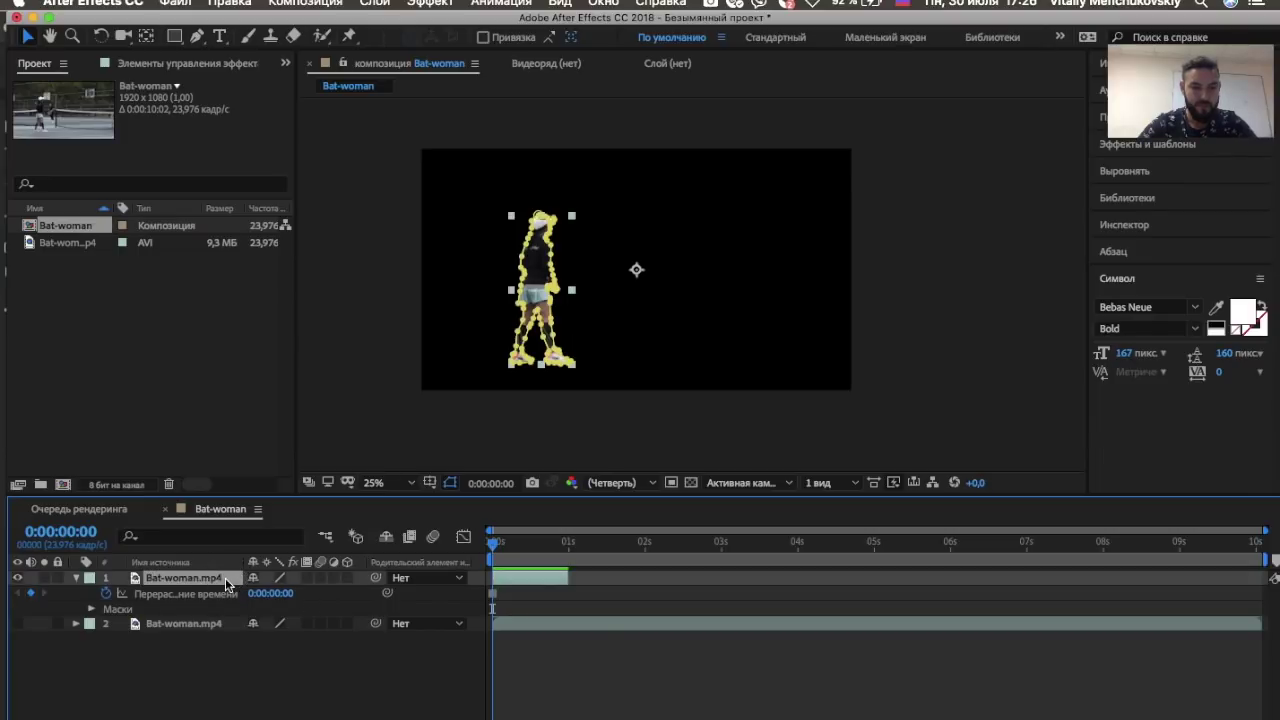
key("ctrl+d")
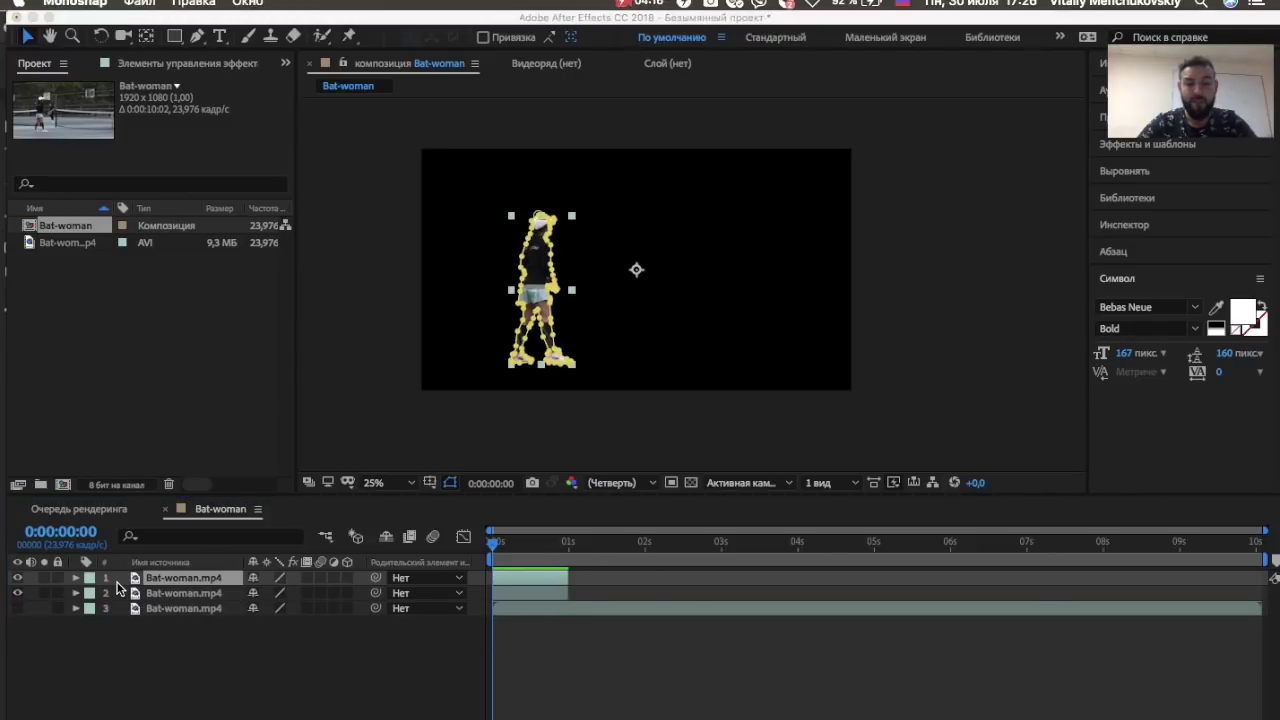
Set the top copy's Mask 1 to Subtract and hide layer 2
left_click(74, 584)
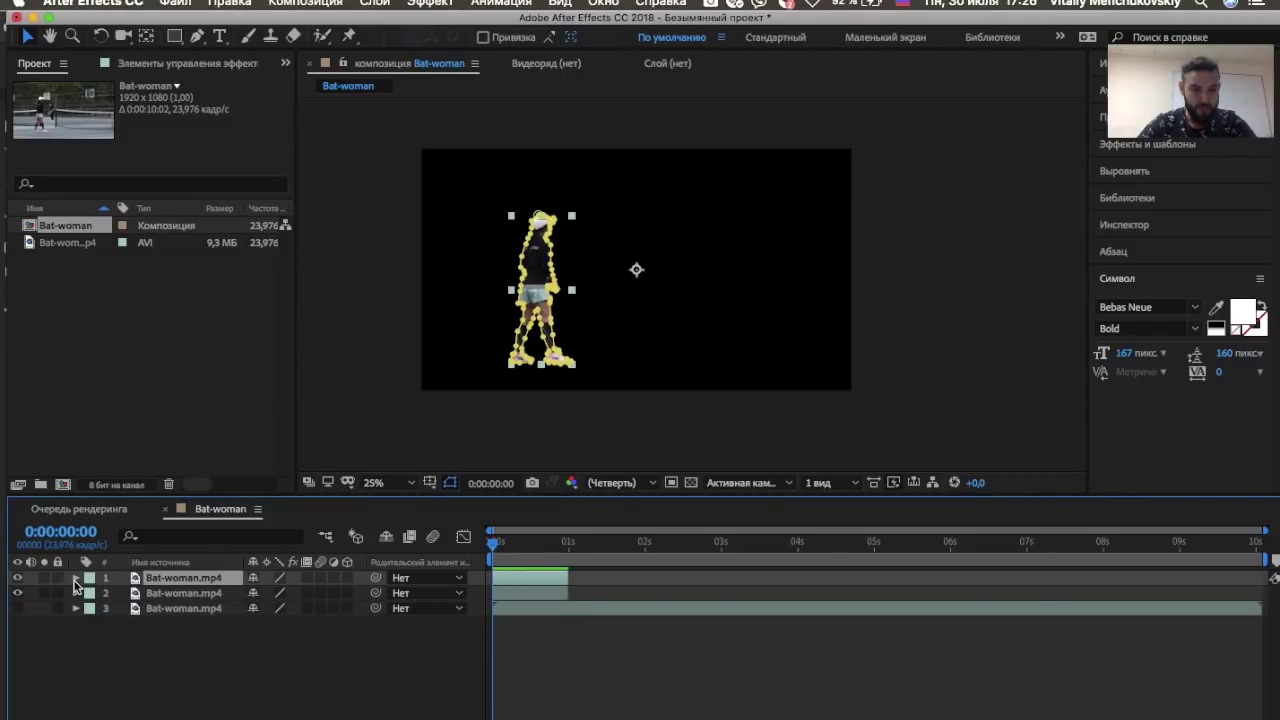
left_click(76, 579)
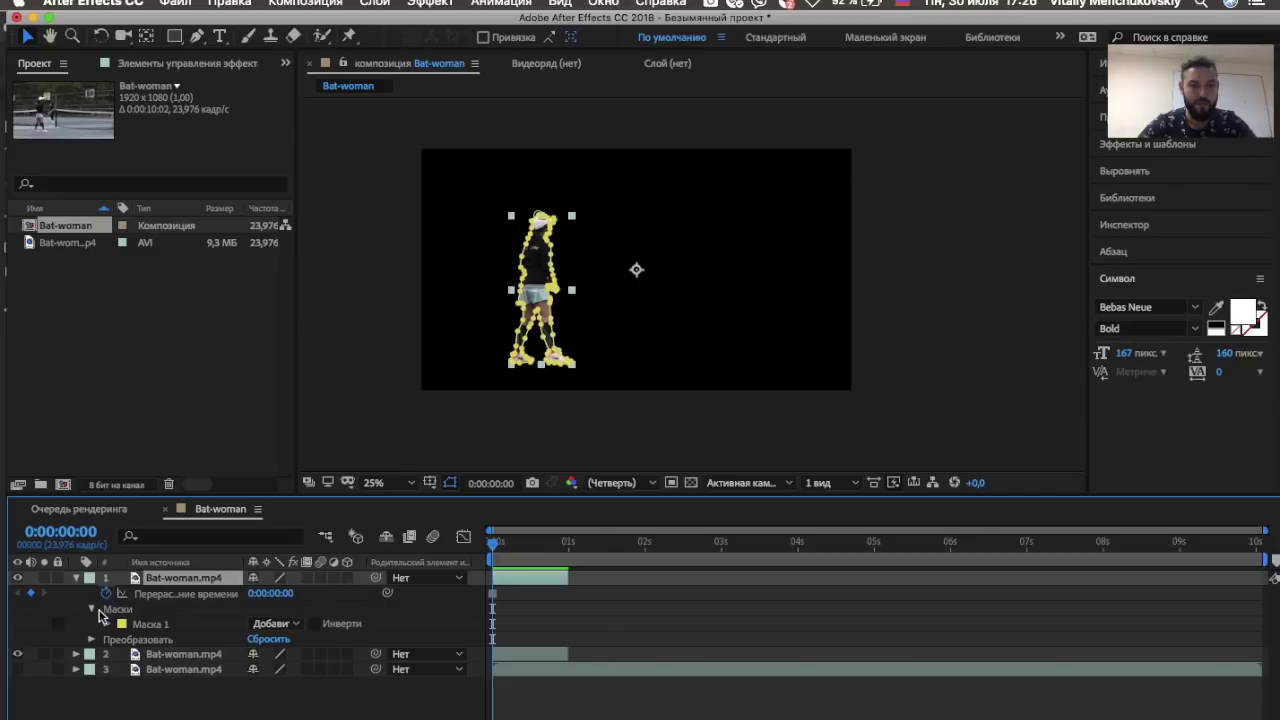
left_click(299, 626)
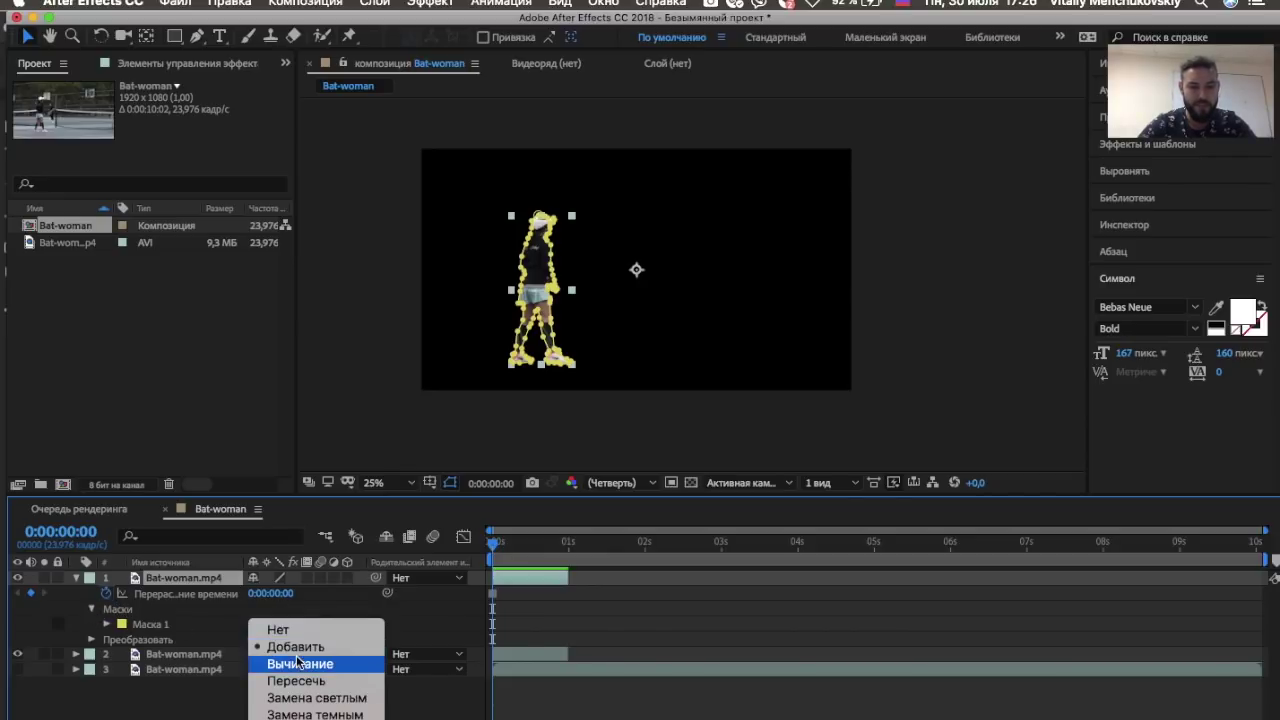
left_click(298, 664)
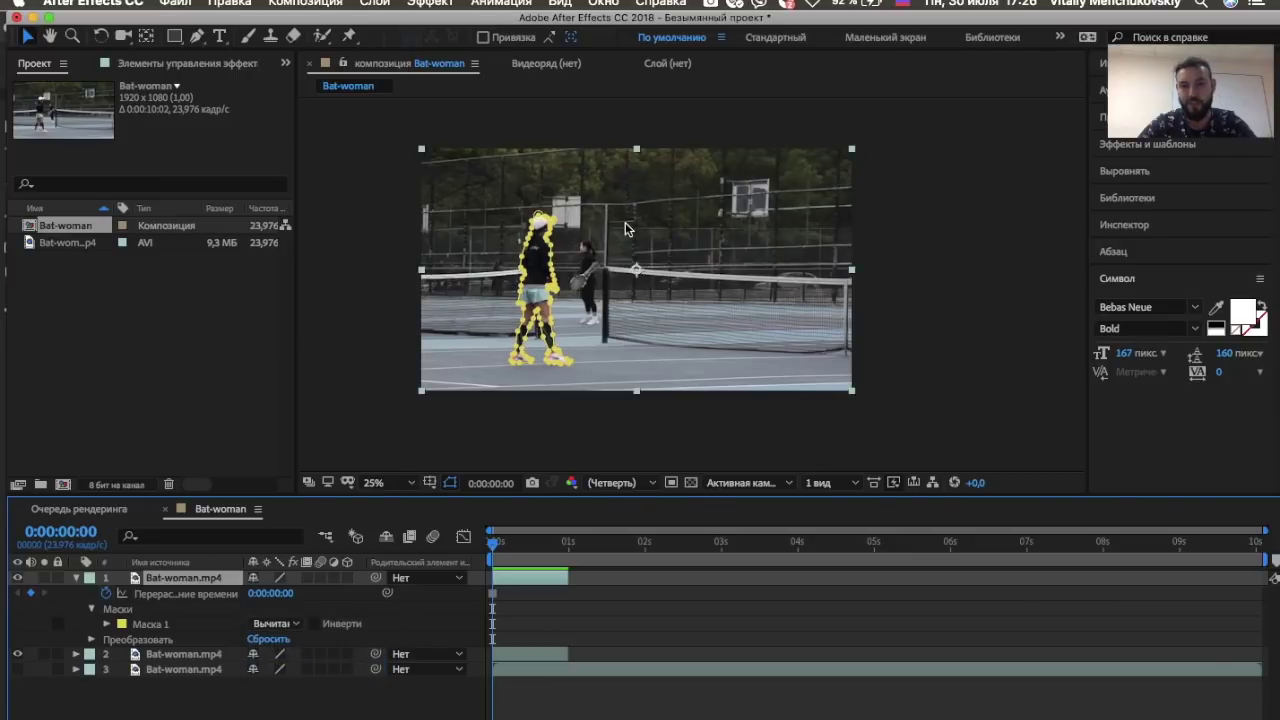
left_click(17, 654)
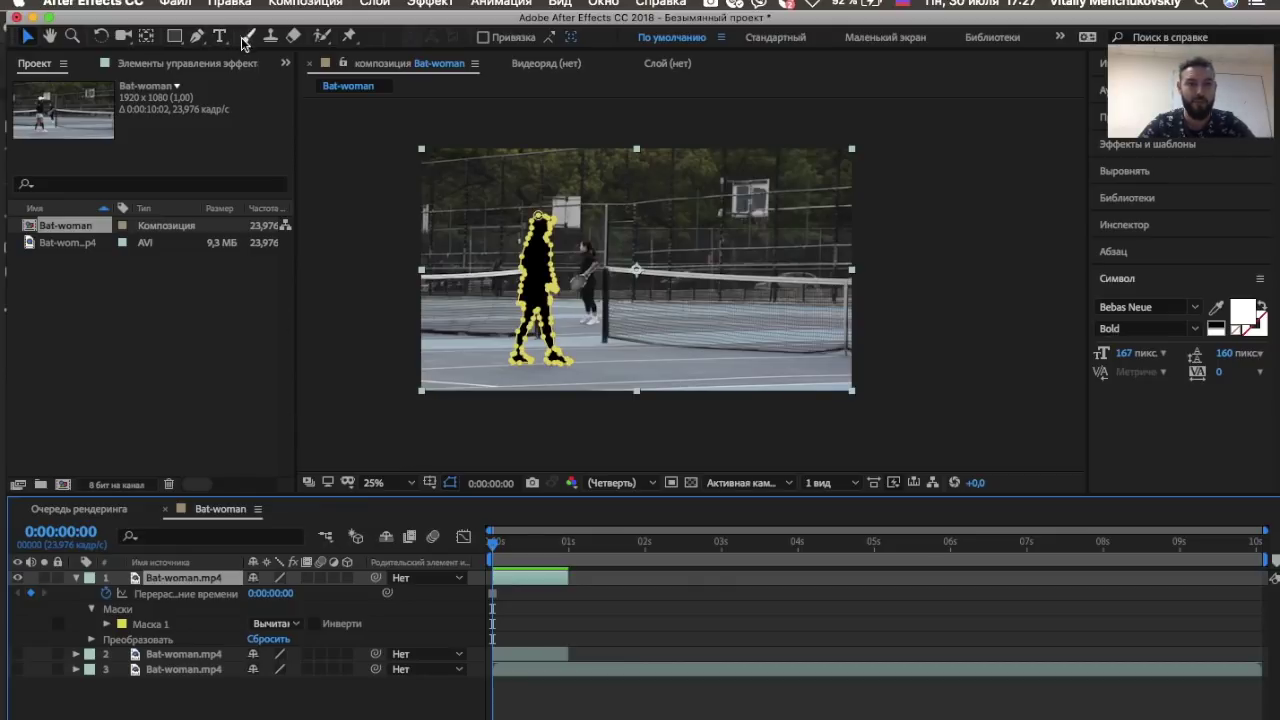
left_click(198, 37)
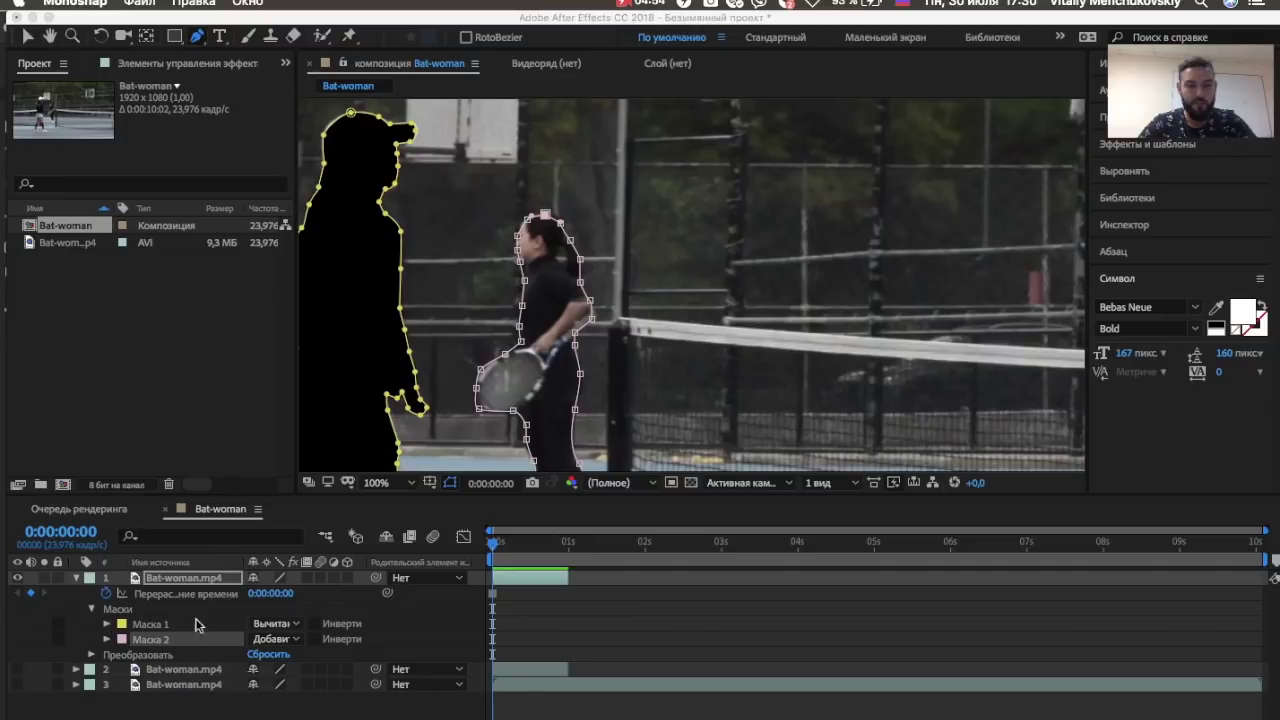
Set Mask 1 to None, pan to the racket-holding player, and duplicate her mask
left_click(298, 627)
left_click(294, 625)
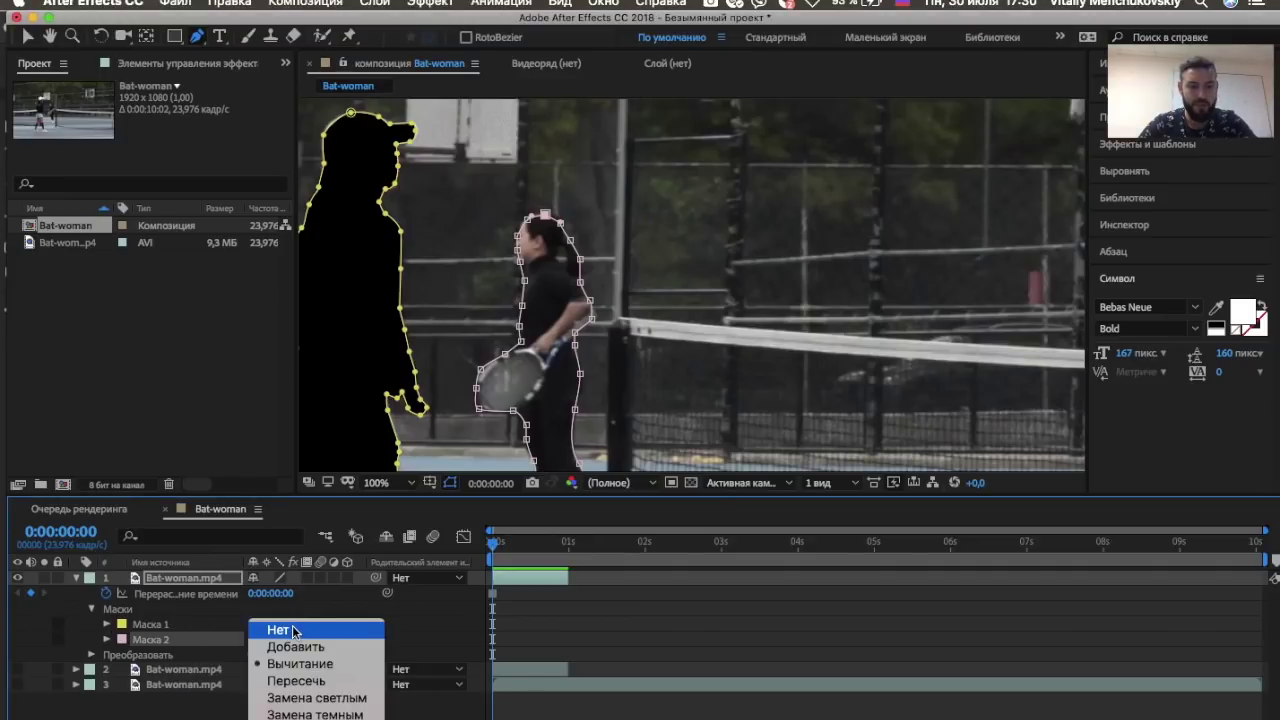
left_click(279, 630)
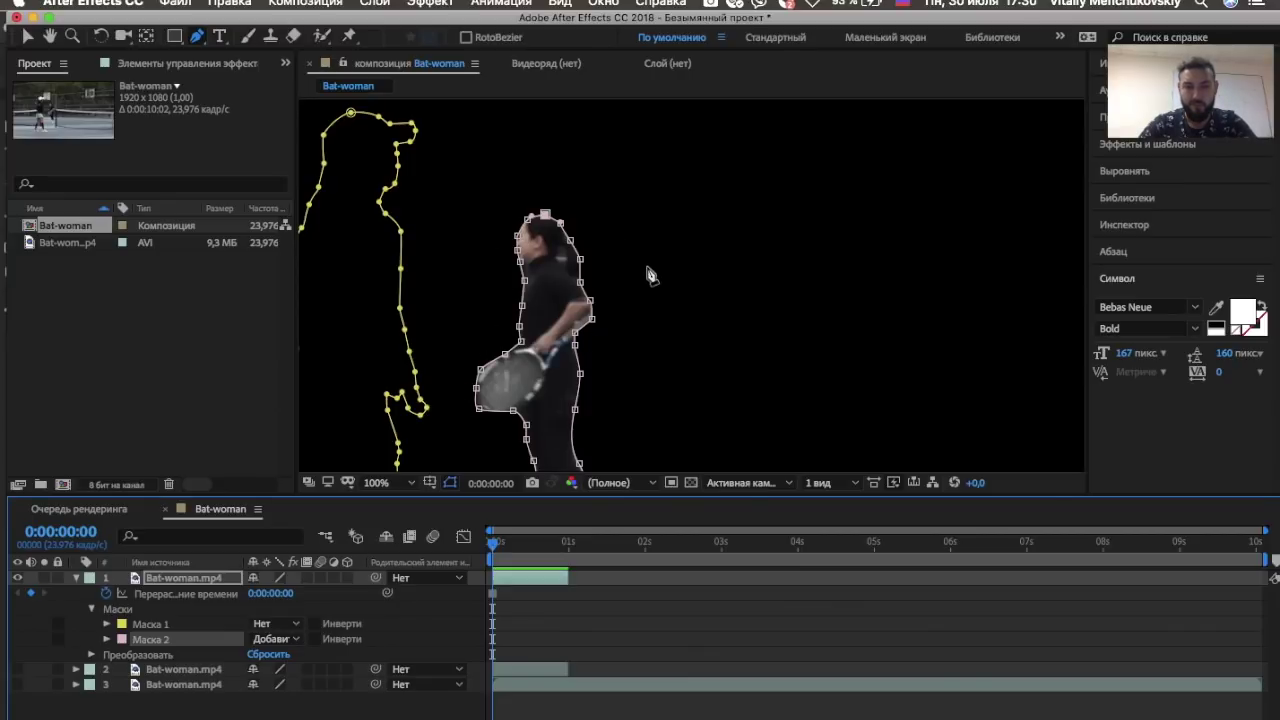
key("h")
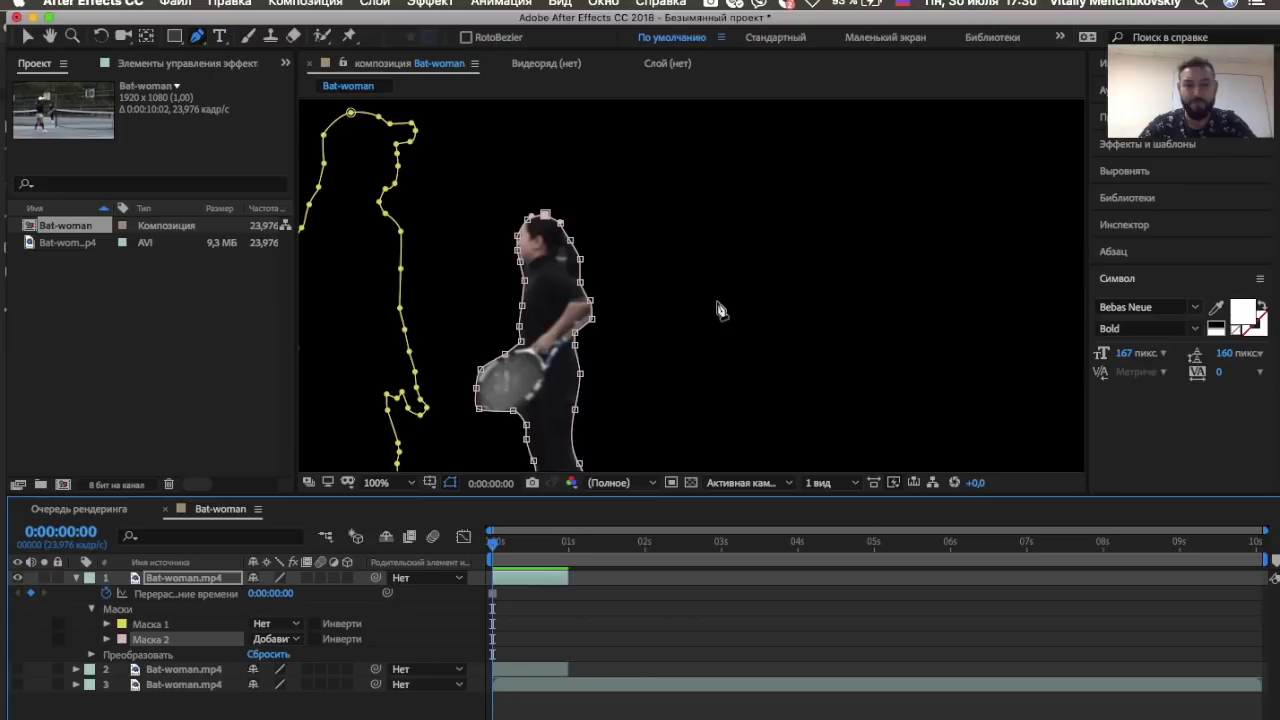
left_click(669, 320)
left_click_drag(669, 320, 778, 232)
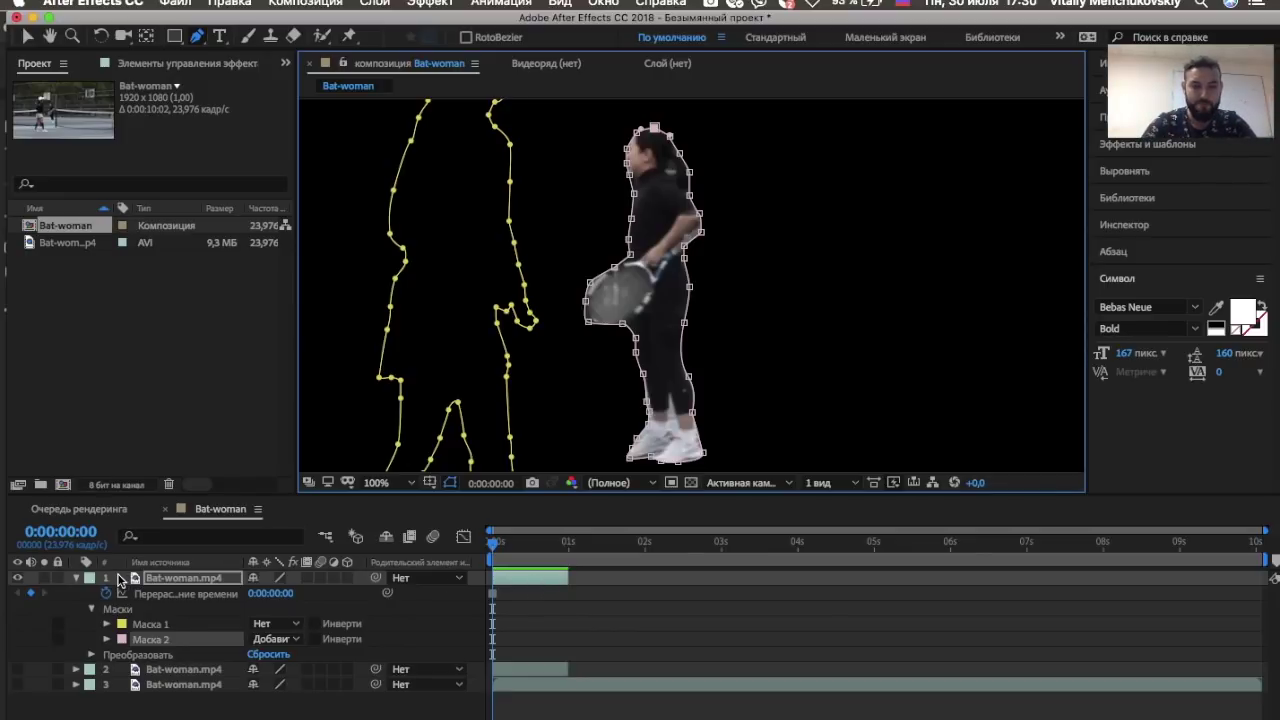
key("ctrl+d")
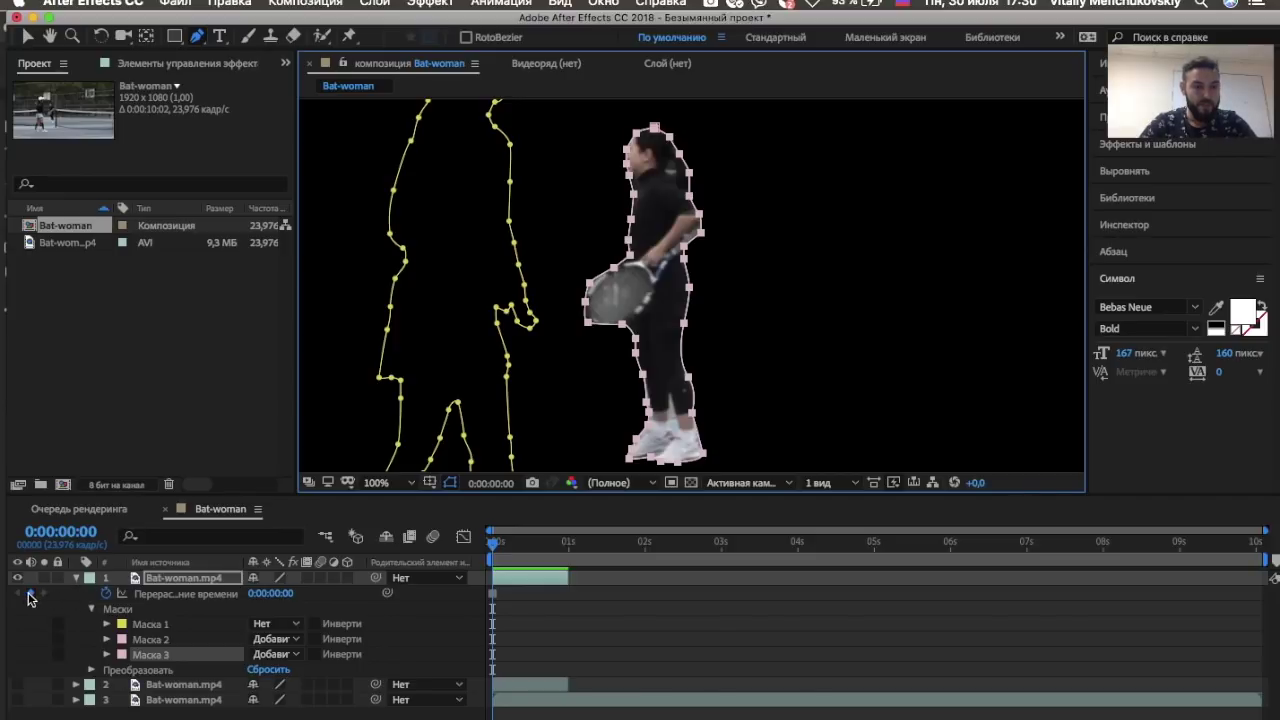
Delete the duplicate Mask 3, then duplicate layer 1
key("Delete")
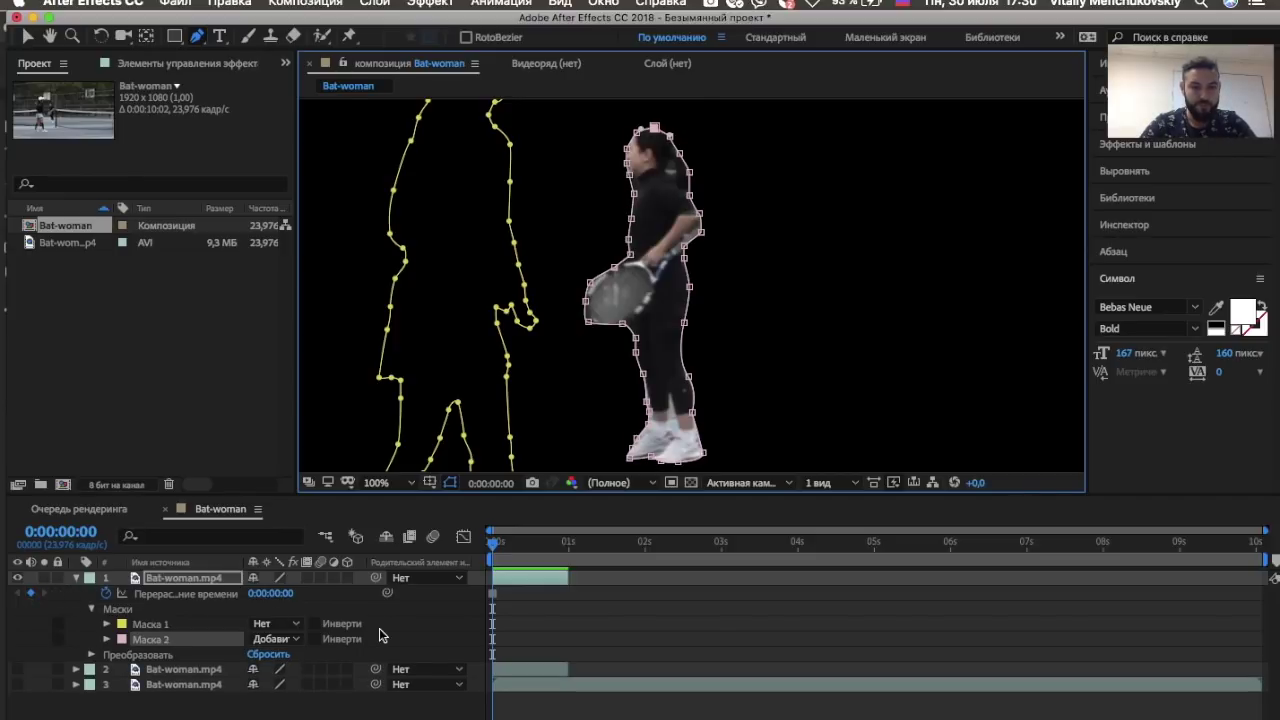
left_click(384, 638)
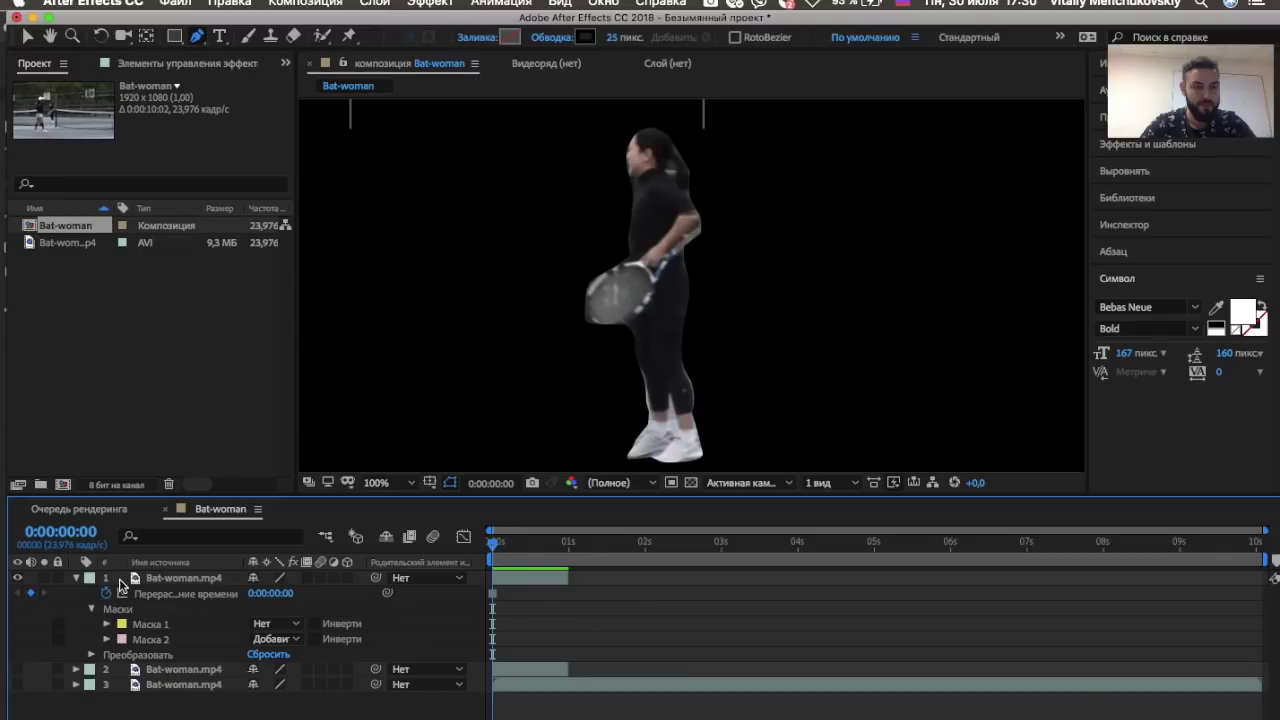
left_click(156, 582)
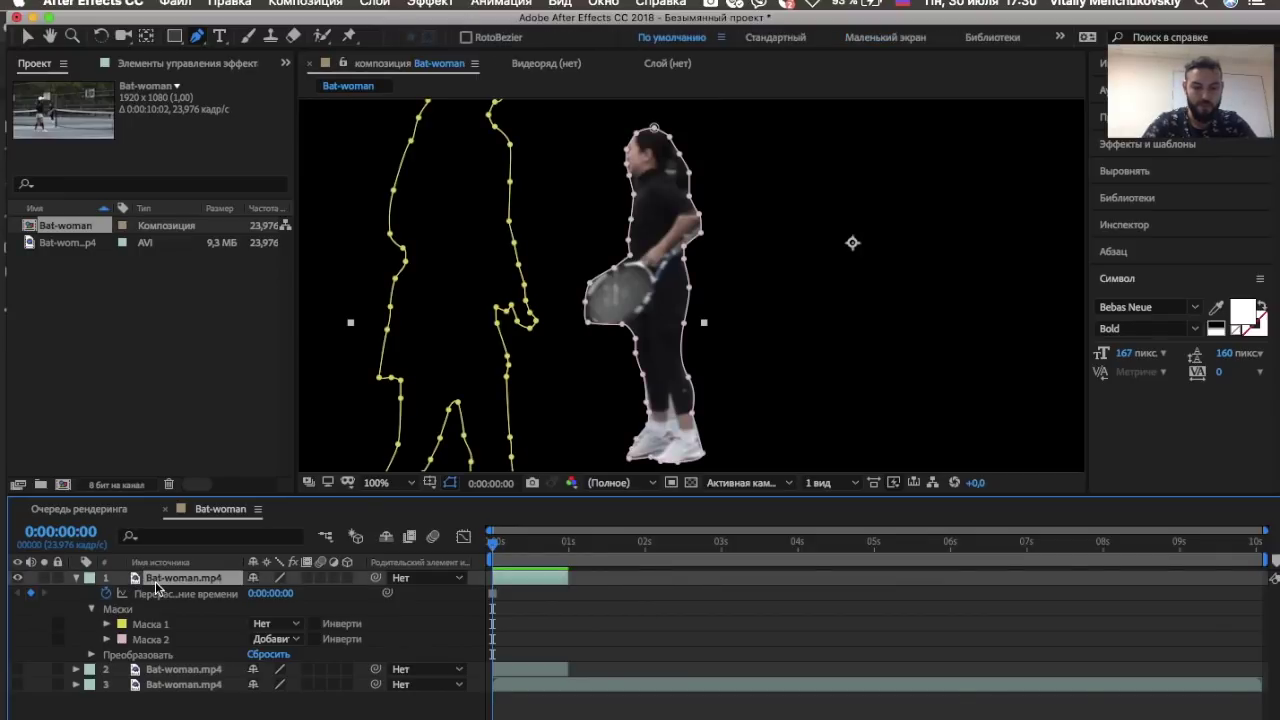
key("ctrl+d")
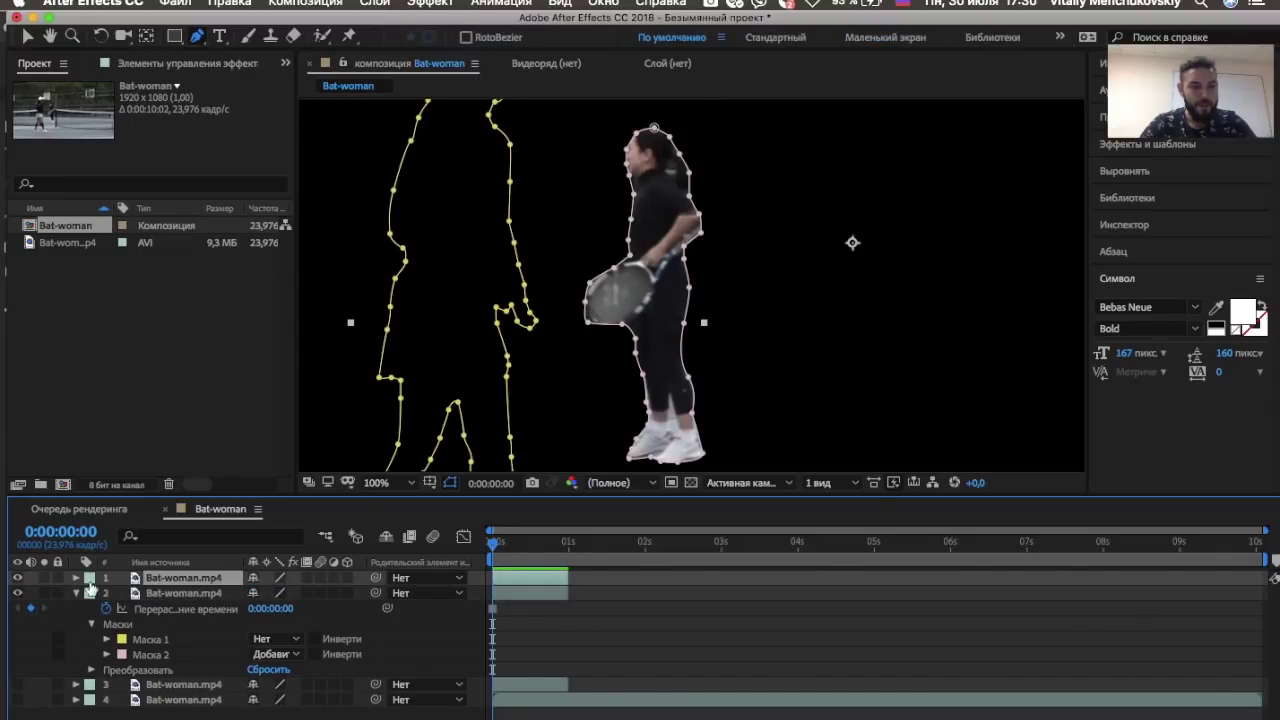
Hide layer 2 and set both of layer 1's masks to Subtract
left_click(77, 592)
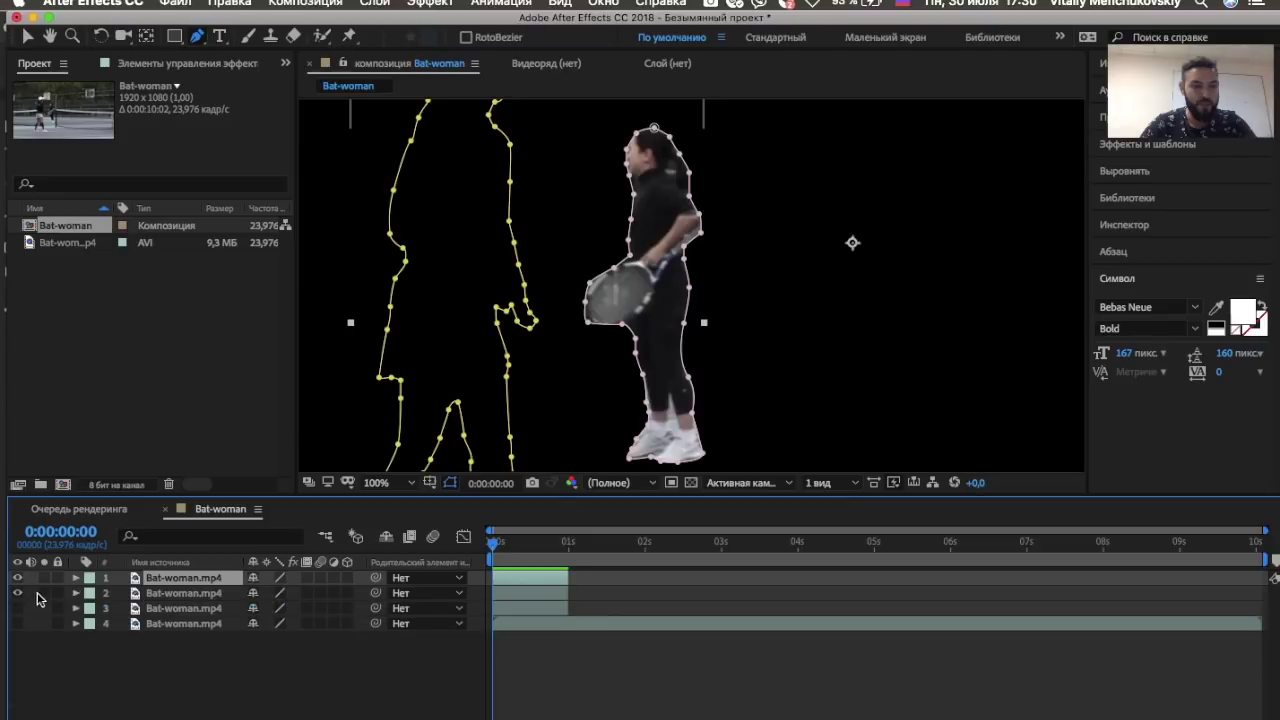
left_click(17, 593)
left_click(77, 578)
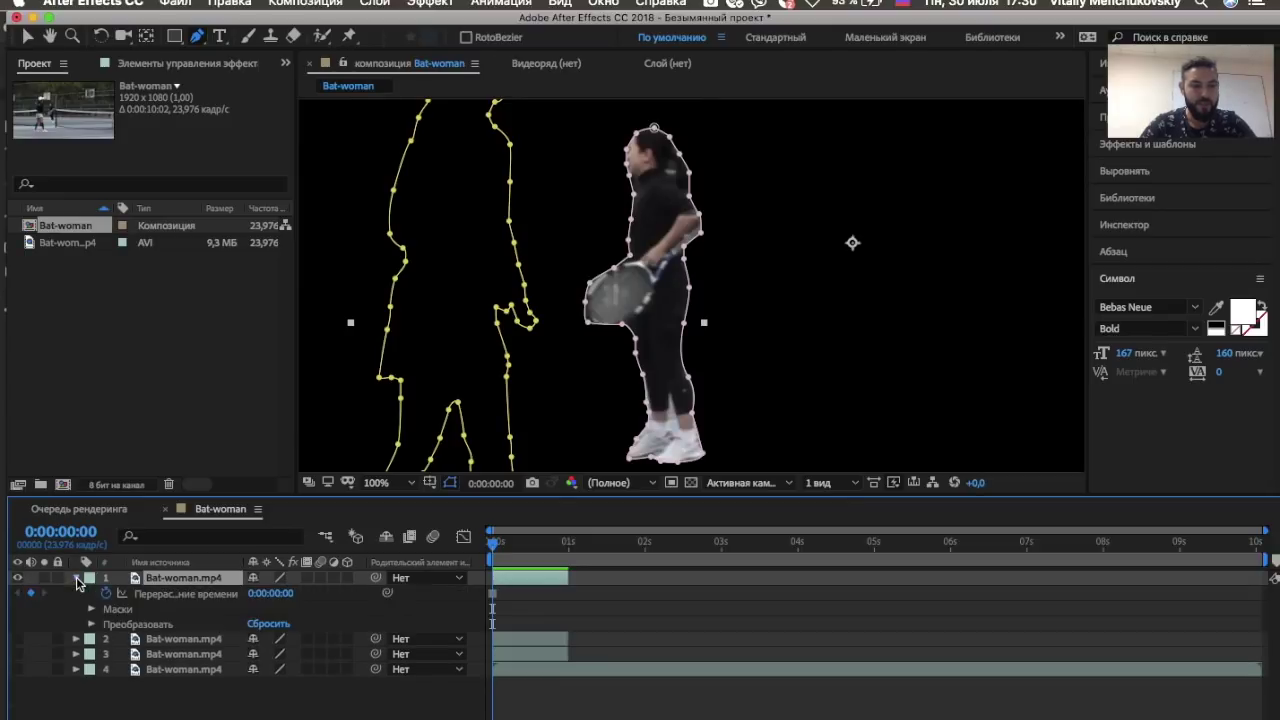
left_click(92, 609)
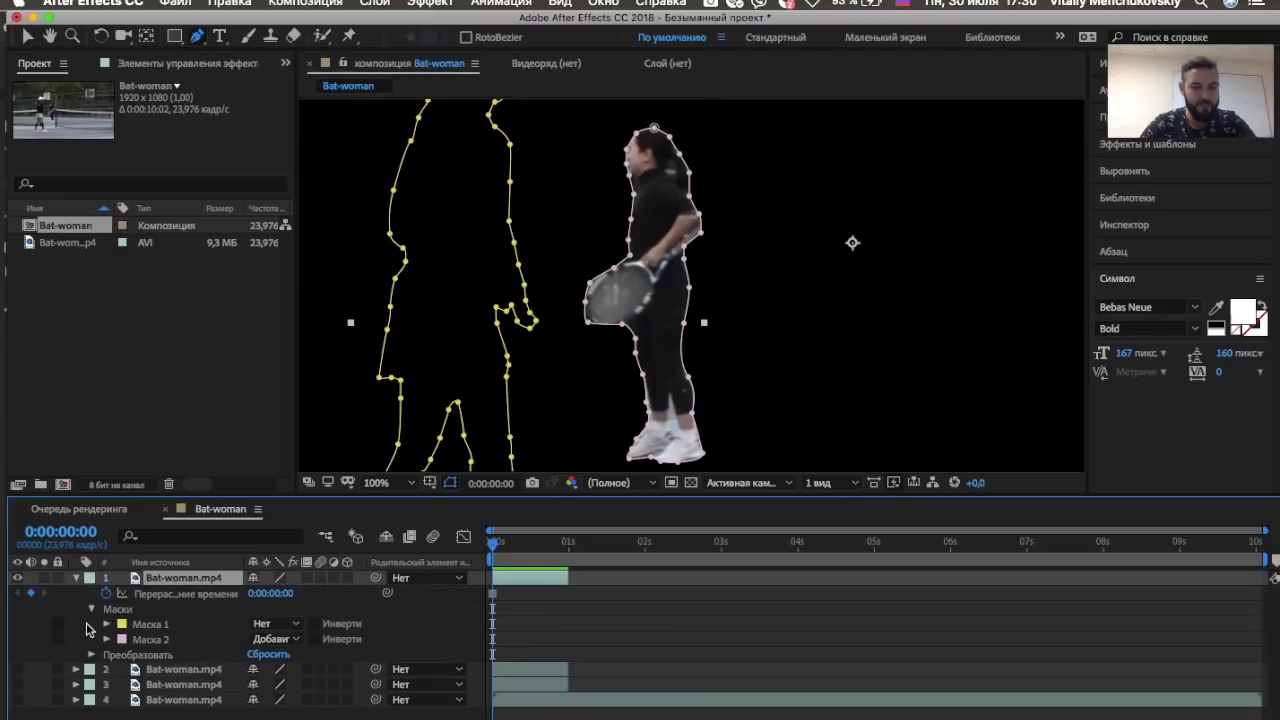
left_click(296, 625)
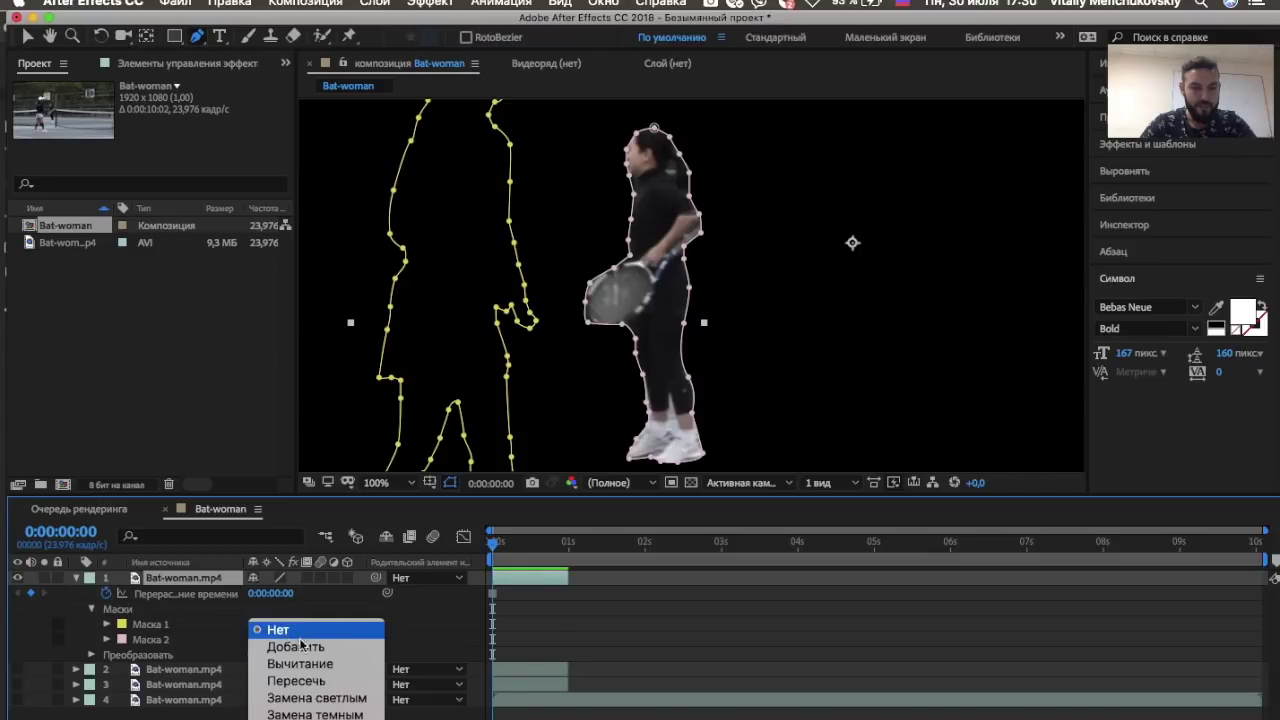
left_click(300, 664)
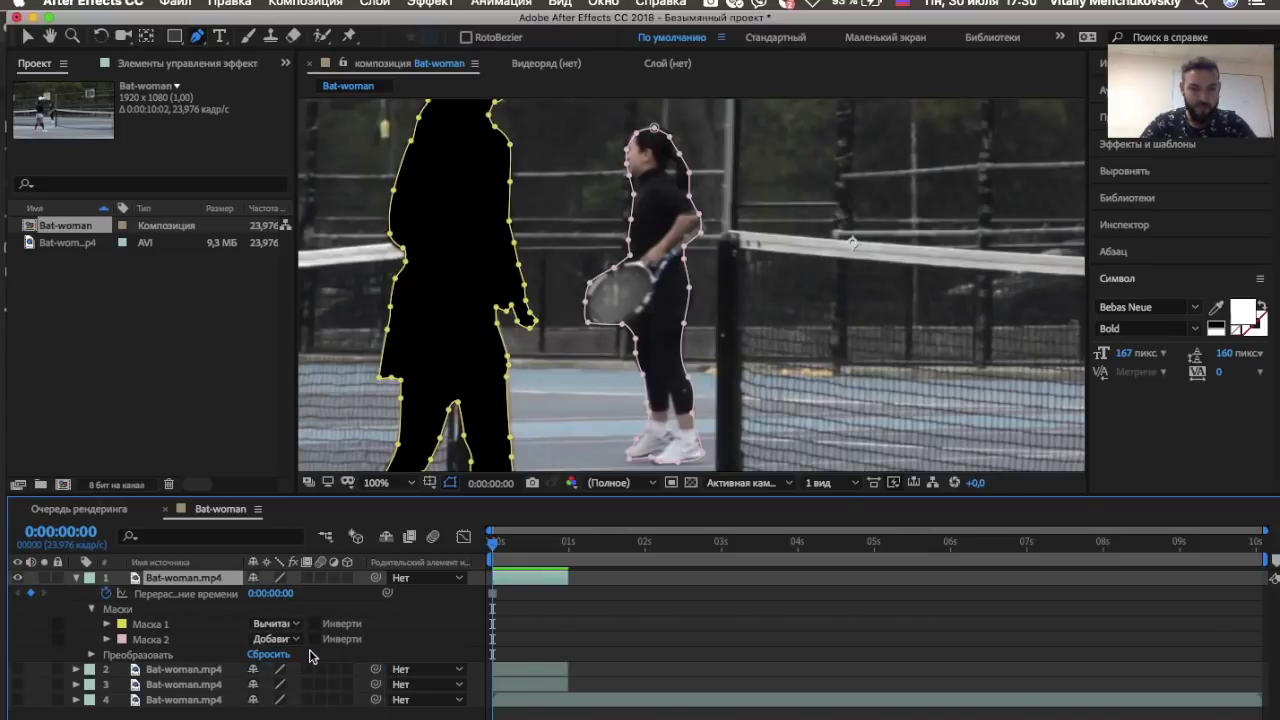
left_click(293, 639)
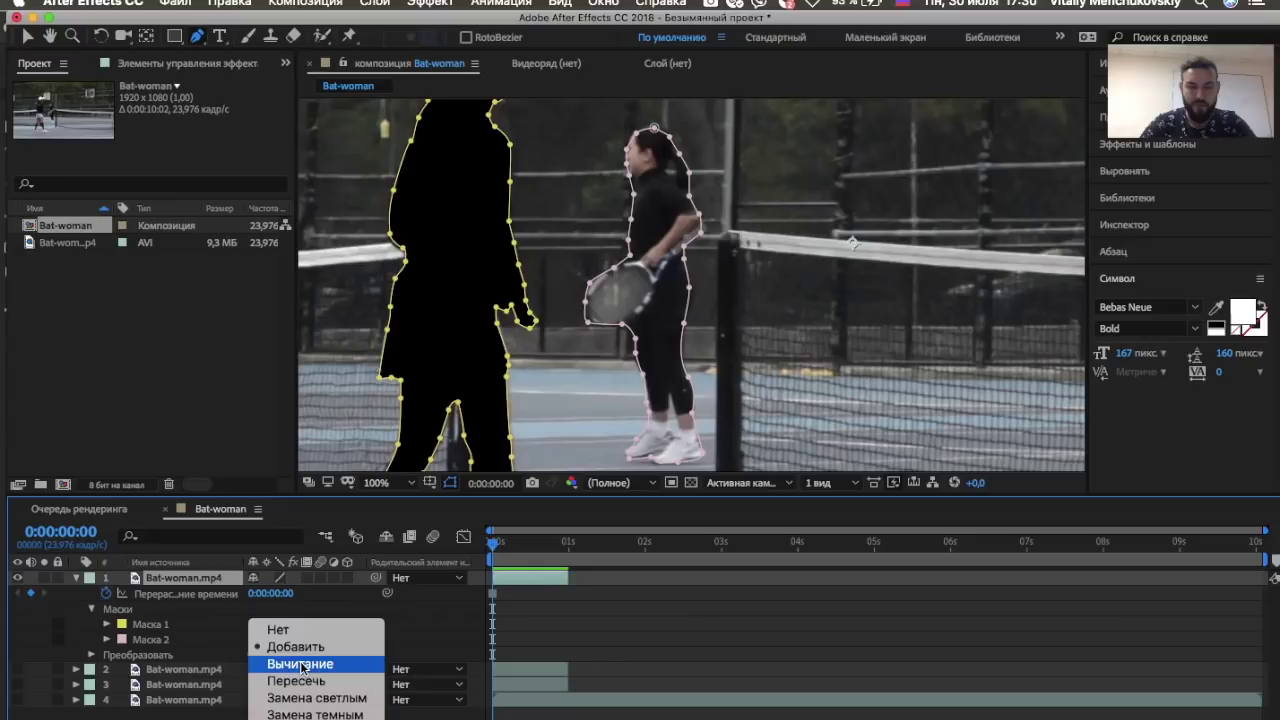
left_click(300, 665)
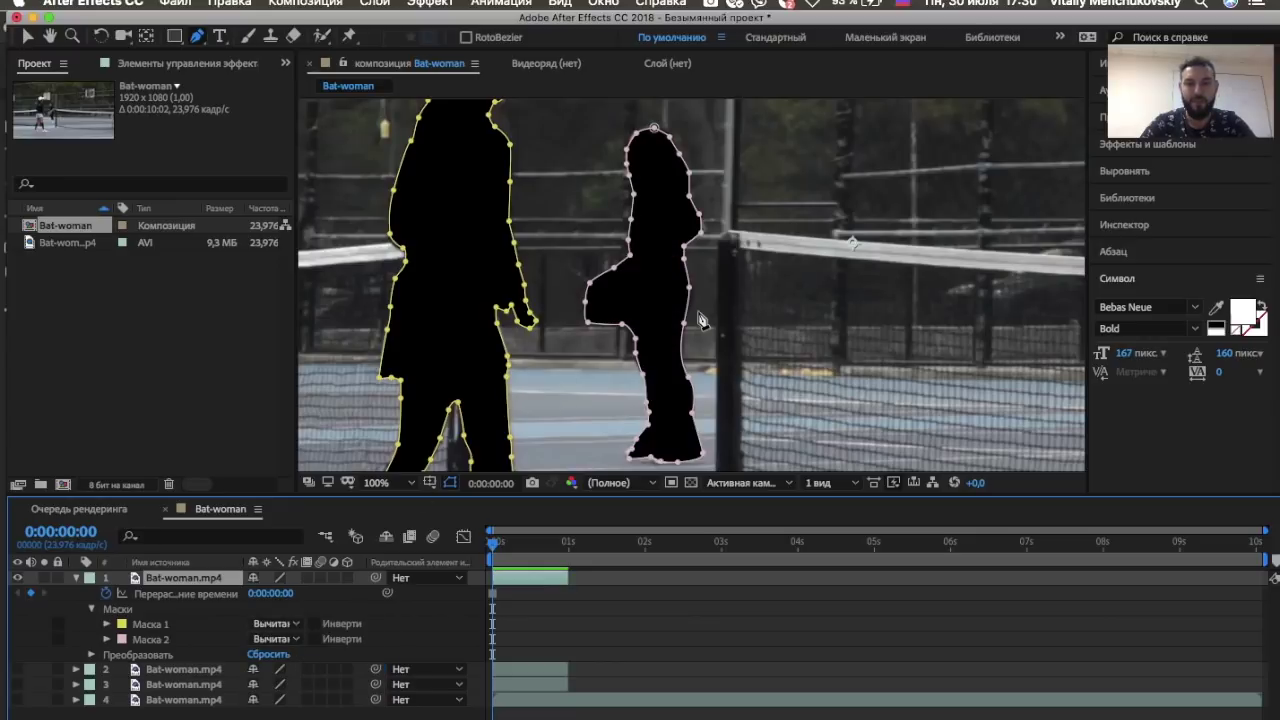
left_click(410, 483)
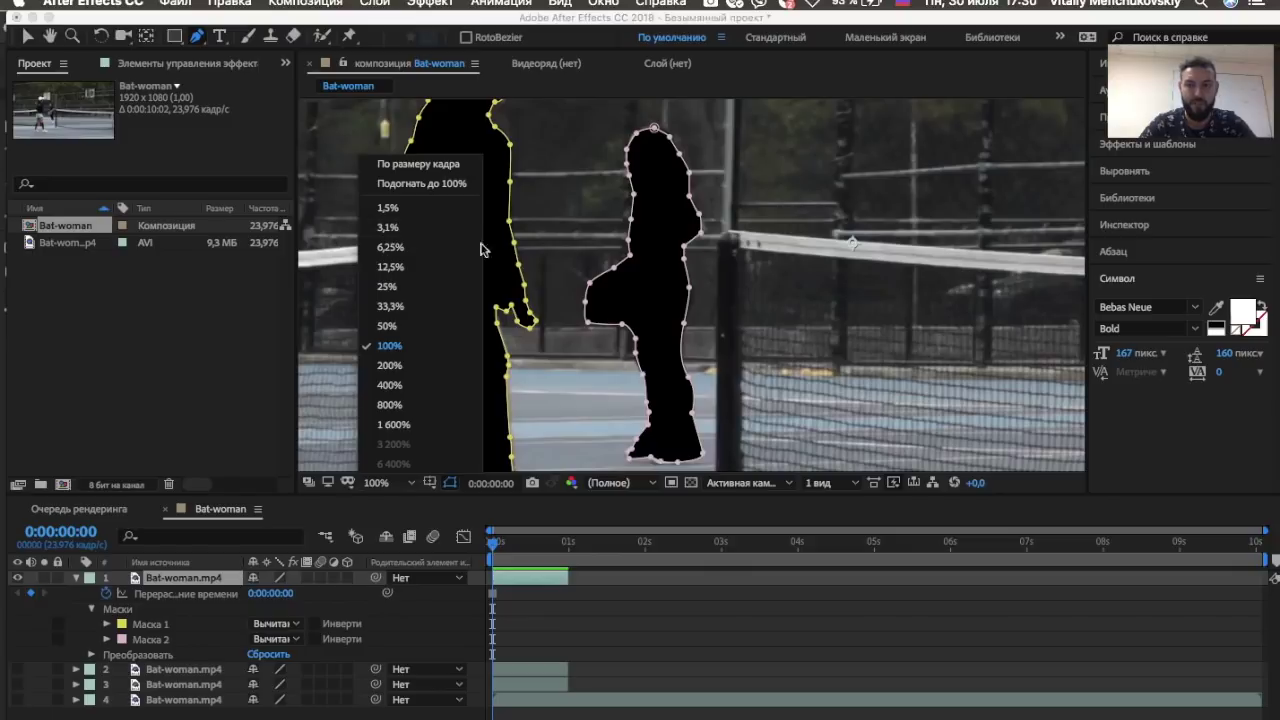
Zoom the viewer to 33.3%, make only layer 3 visible, and select it
left_click(409, 308)
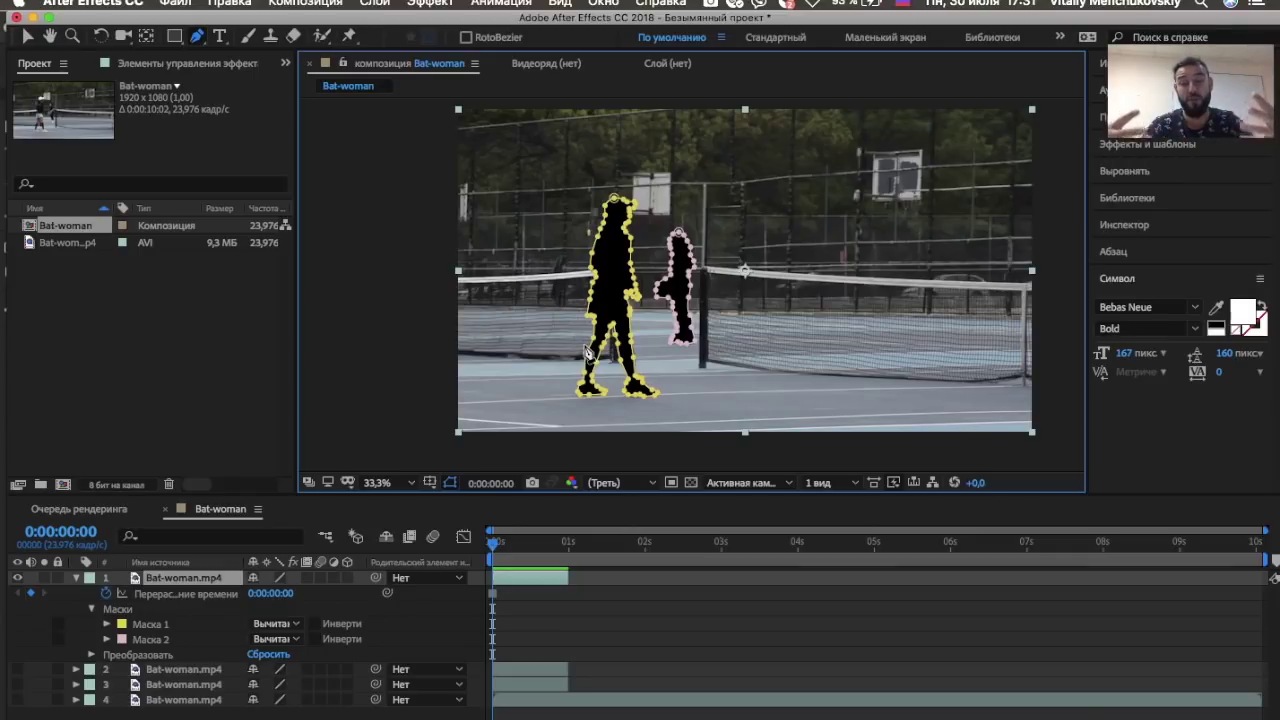
left_click(76, 578)
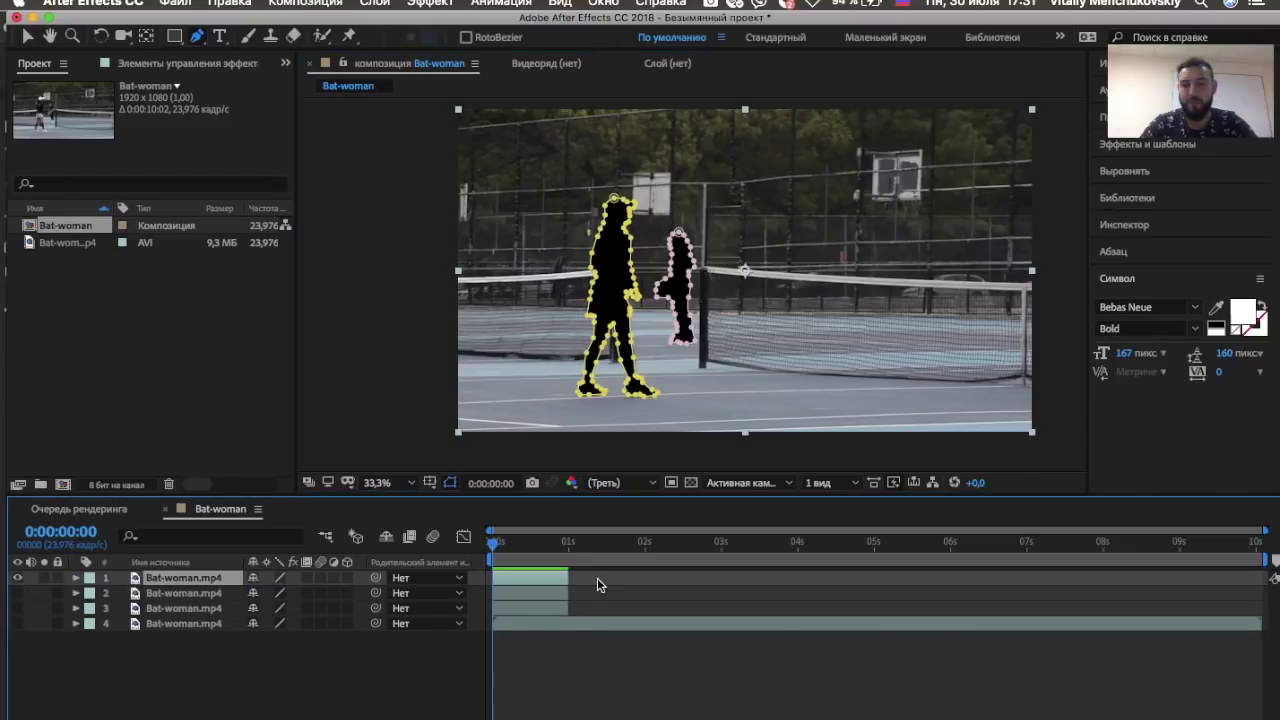
left_click(17, 608)
left_click(17, 593)
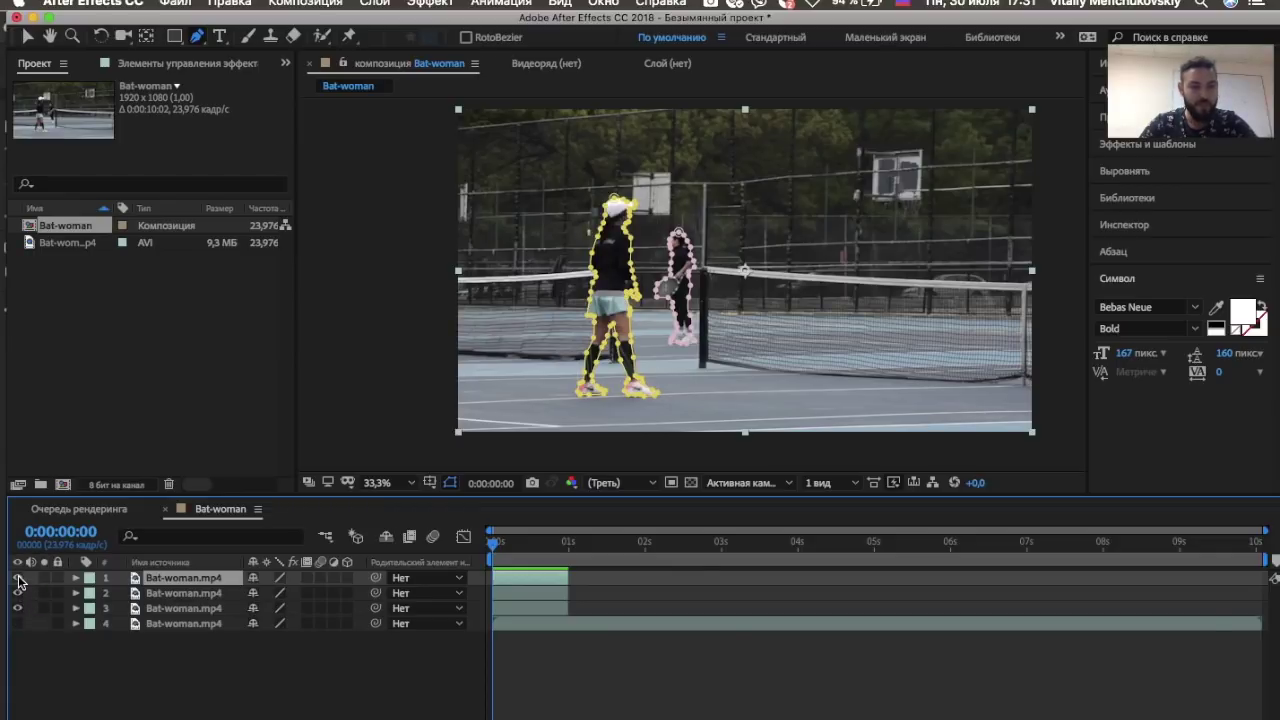
left_click(18, 578)
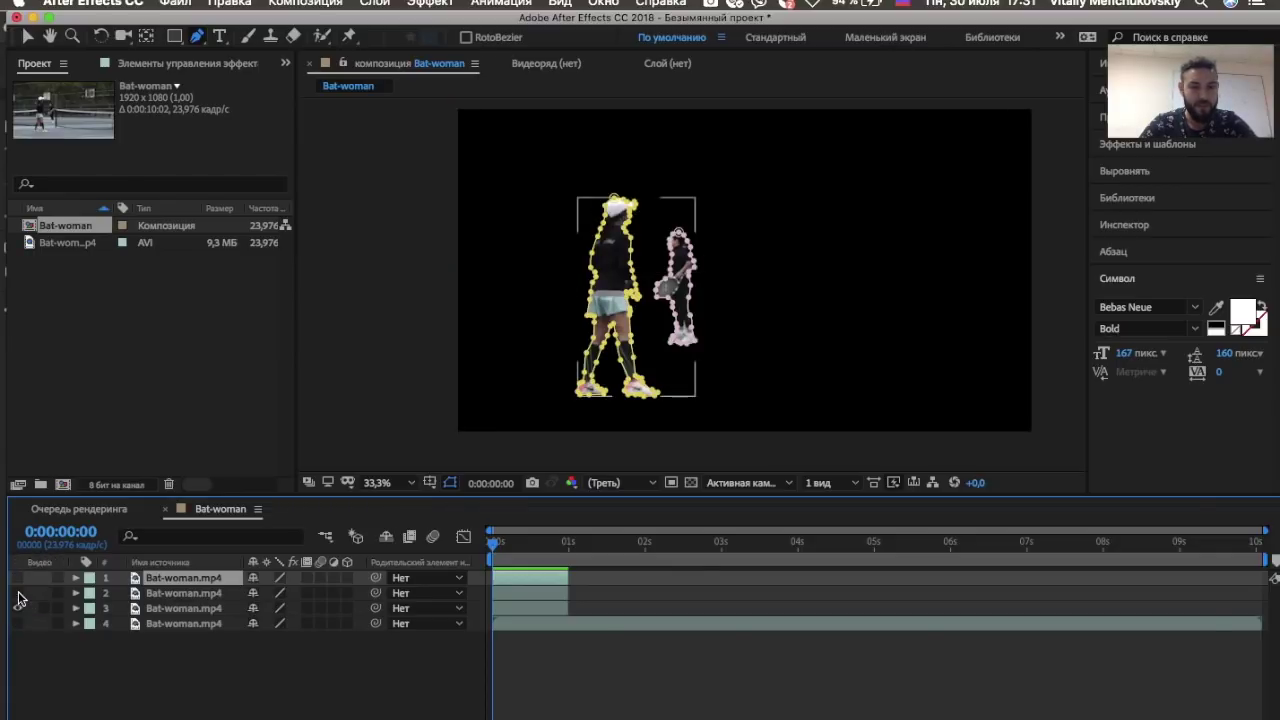
left_click(17, 593)
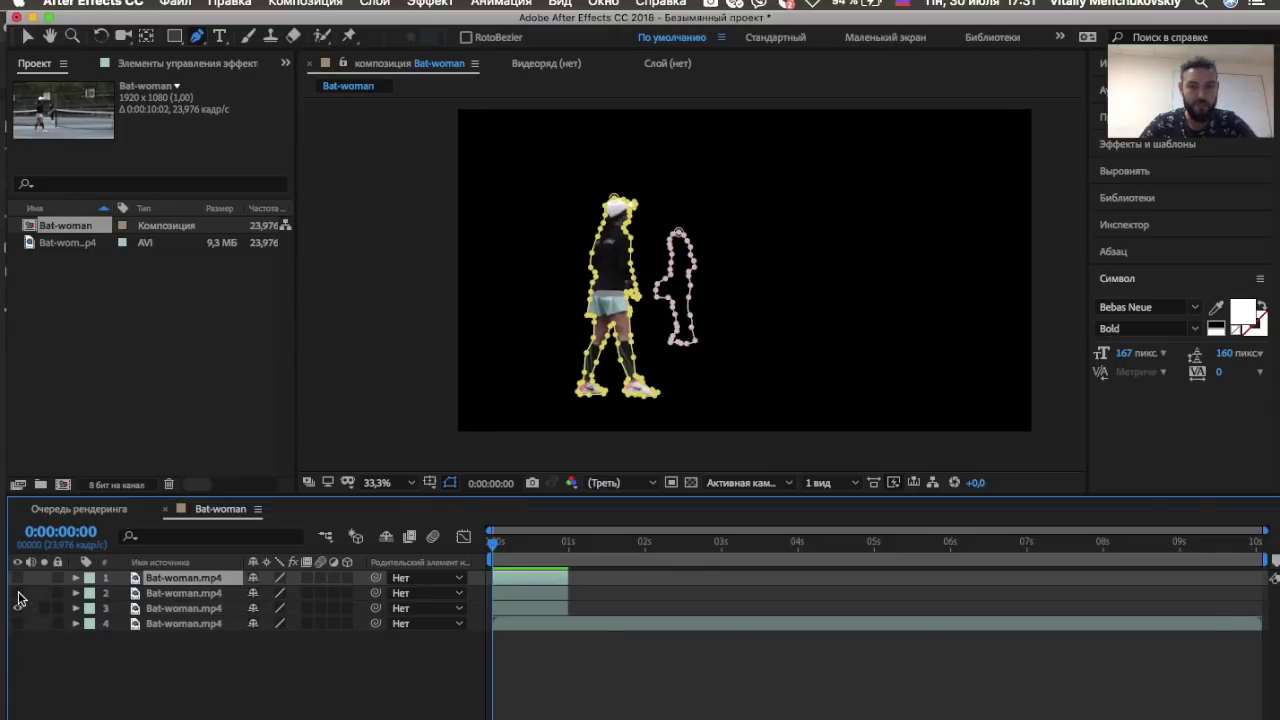
left_click(198, 610)
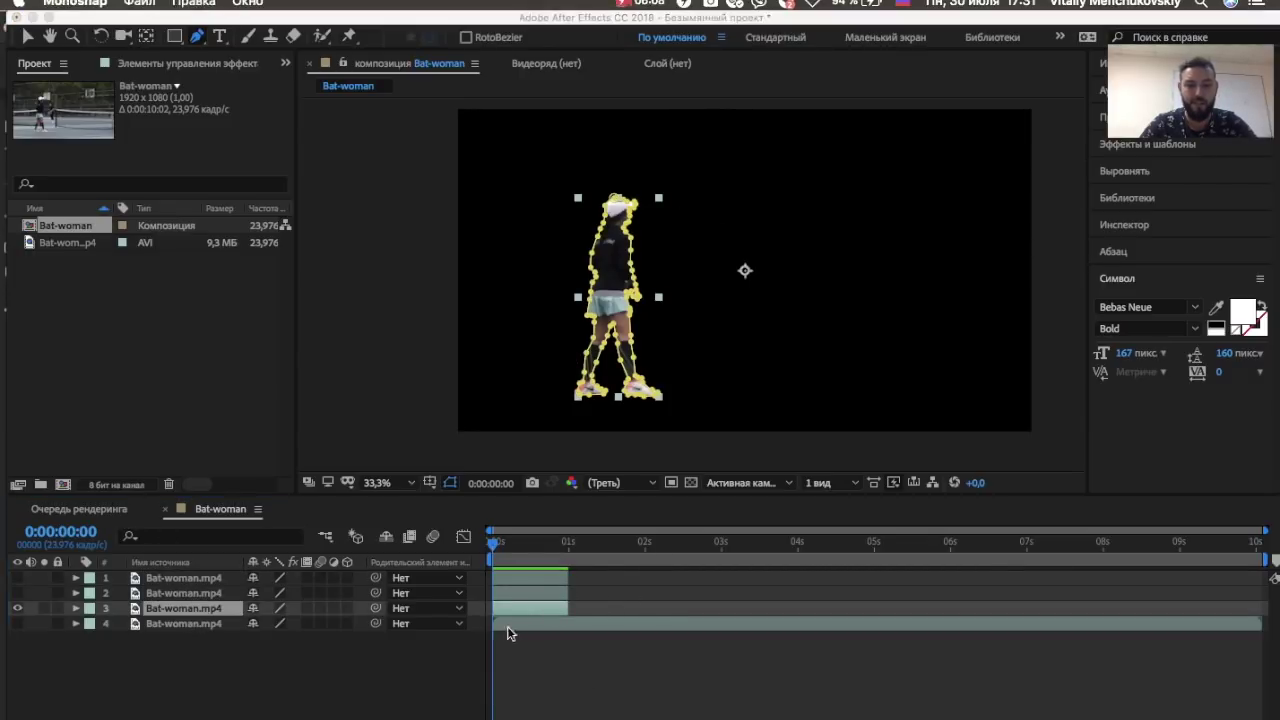
left_click_drag(484, 594, 585, 624)
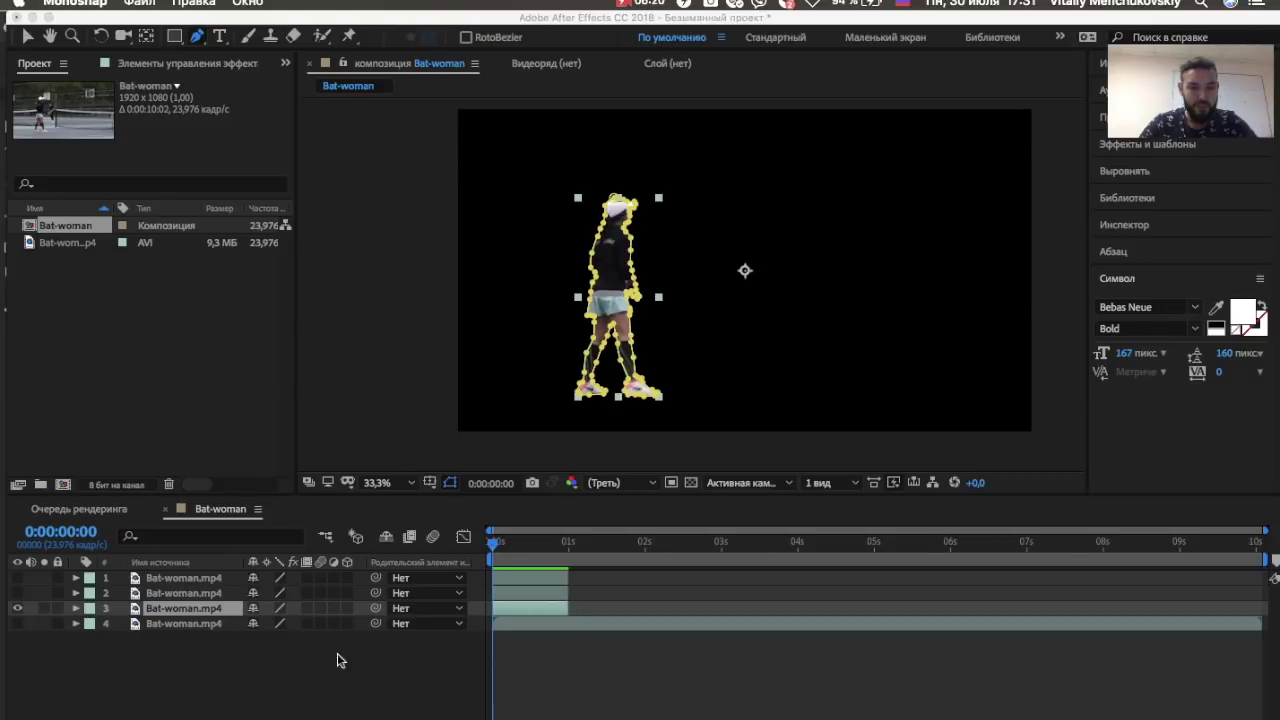
Add a Position keyframe at 960,540 on layer 3 at 0:00:00:23, then return to the start
left_click(75, 609)
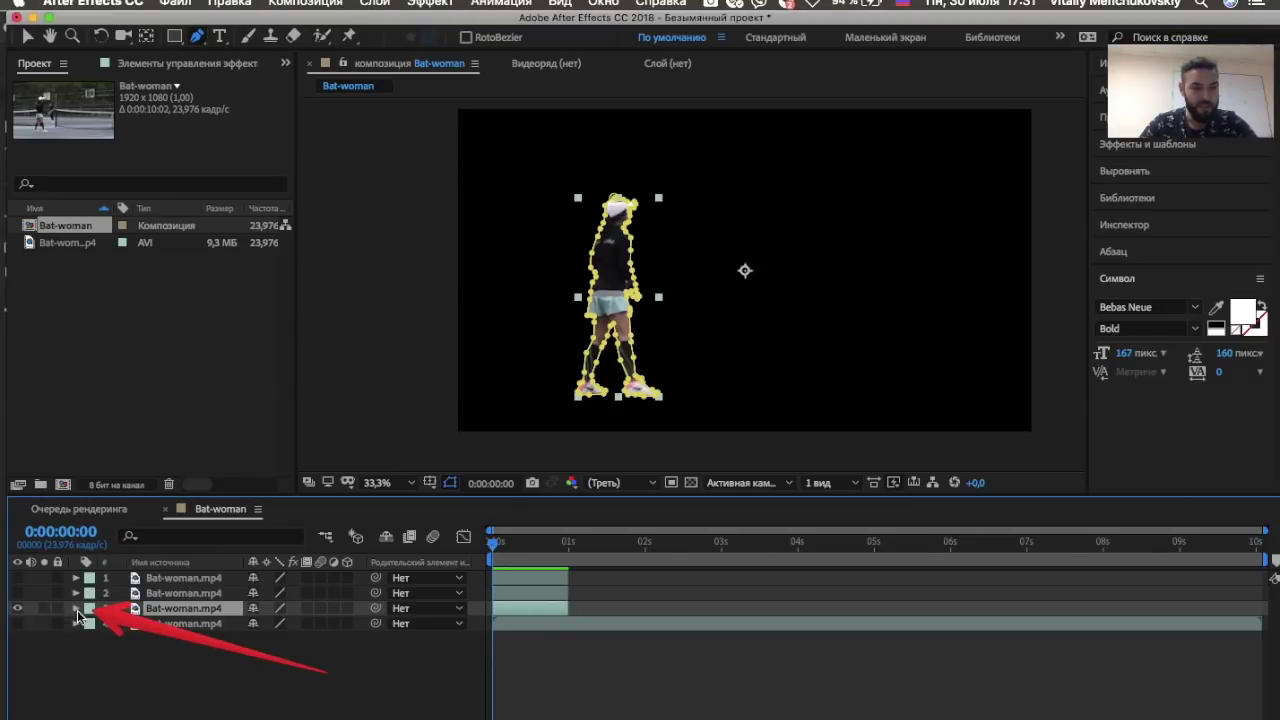
left_click(76, 609)
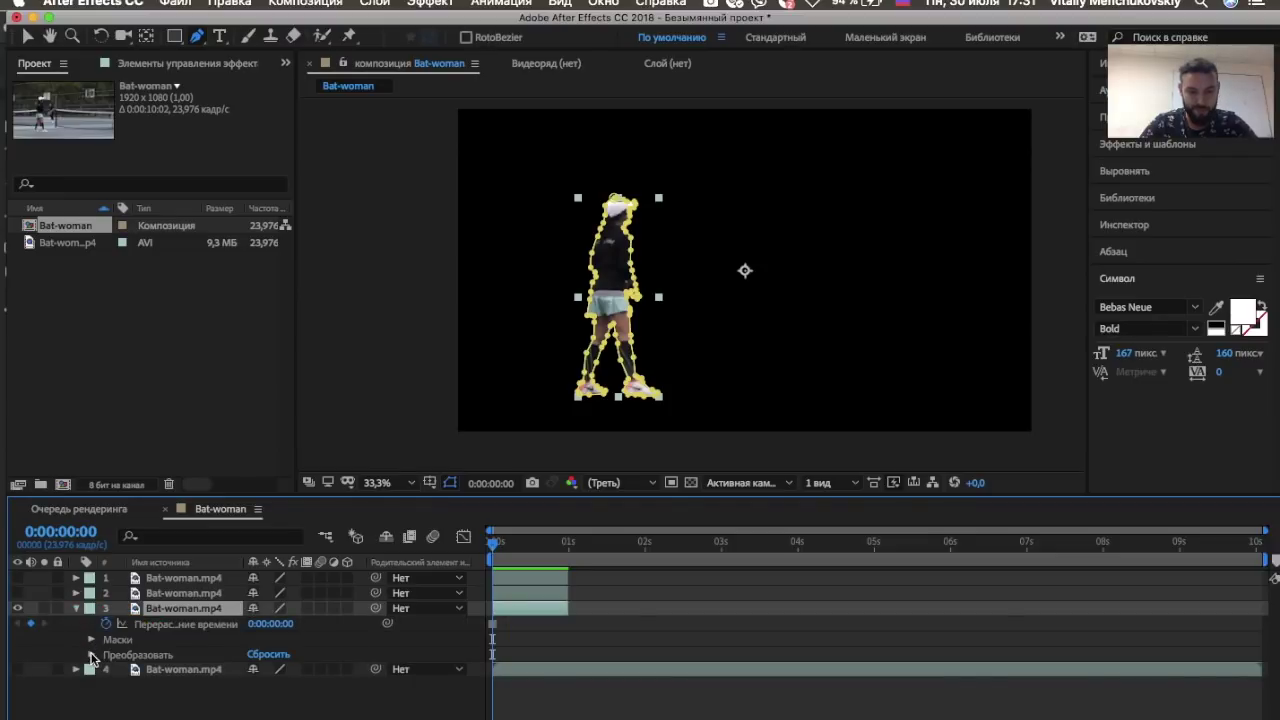
left_click(91, 655)
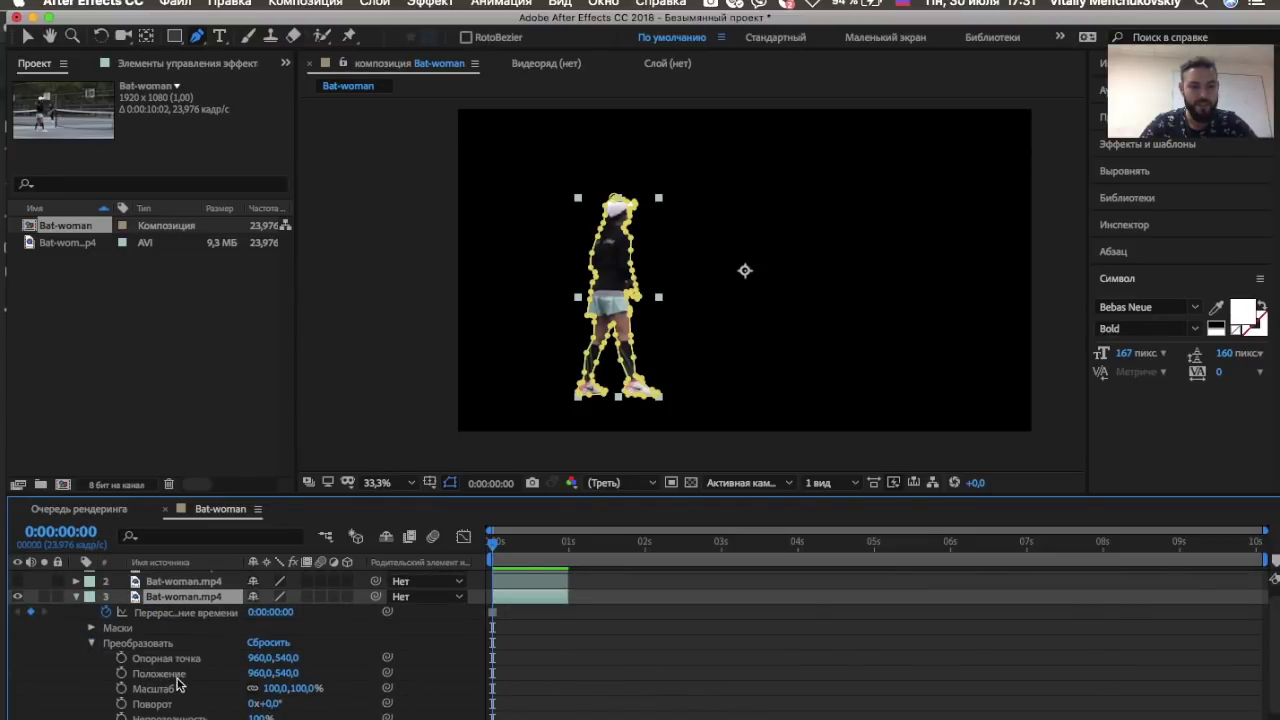
left_click_drag(495, 549, 568, 553)
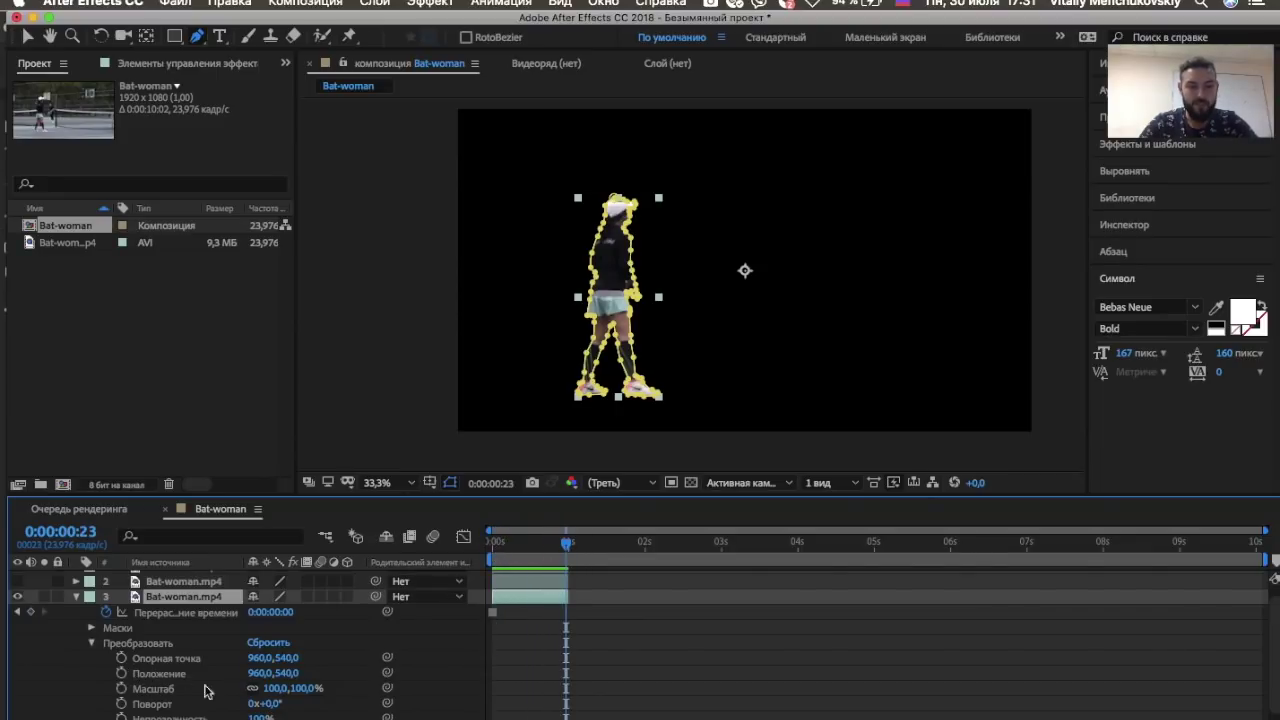
left_click_drag(274, 550, 127, 677)
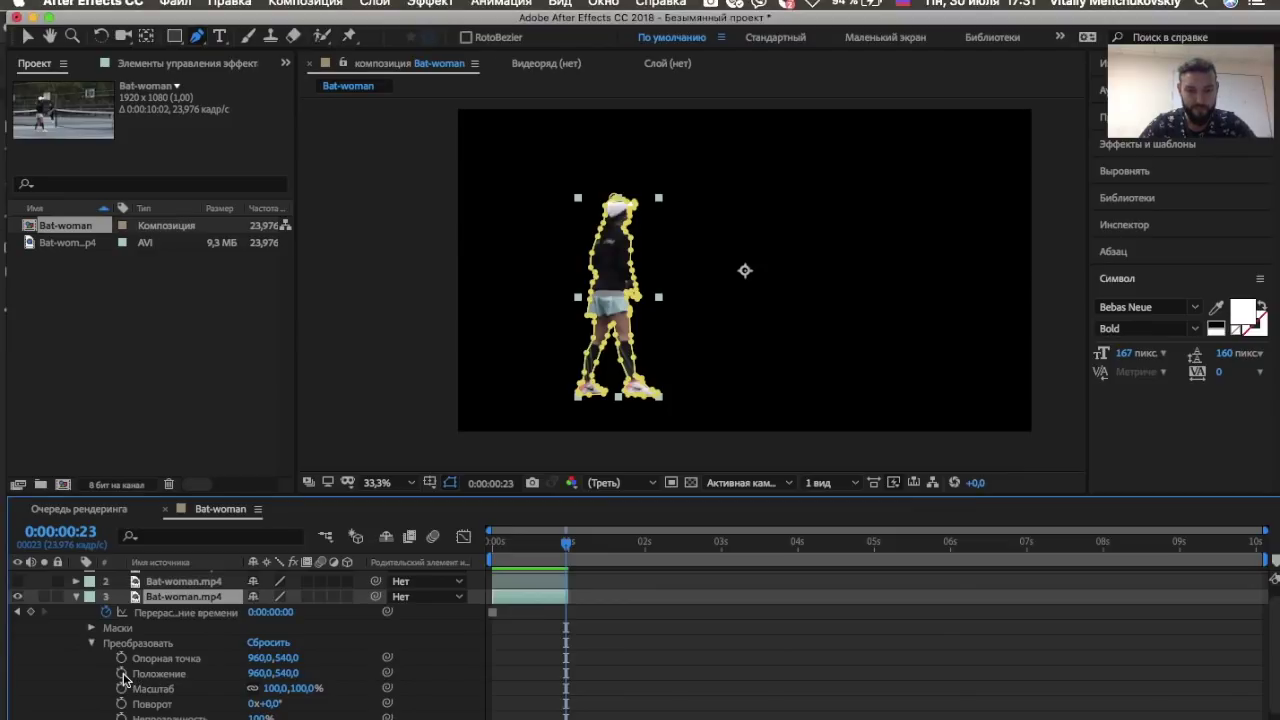
left_click(122, 673)
left_click_drag(571, 541, 489, 553)
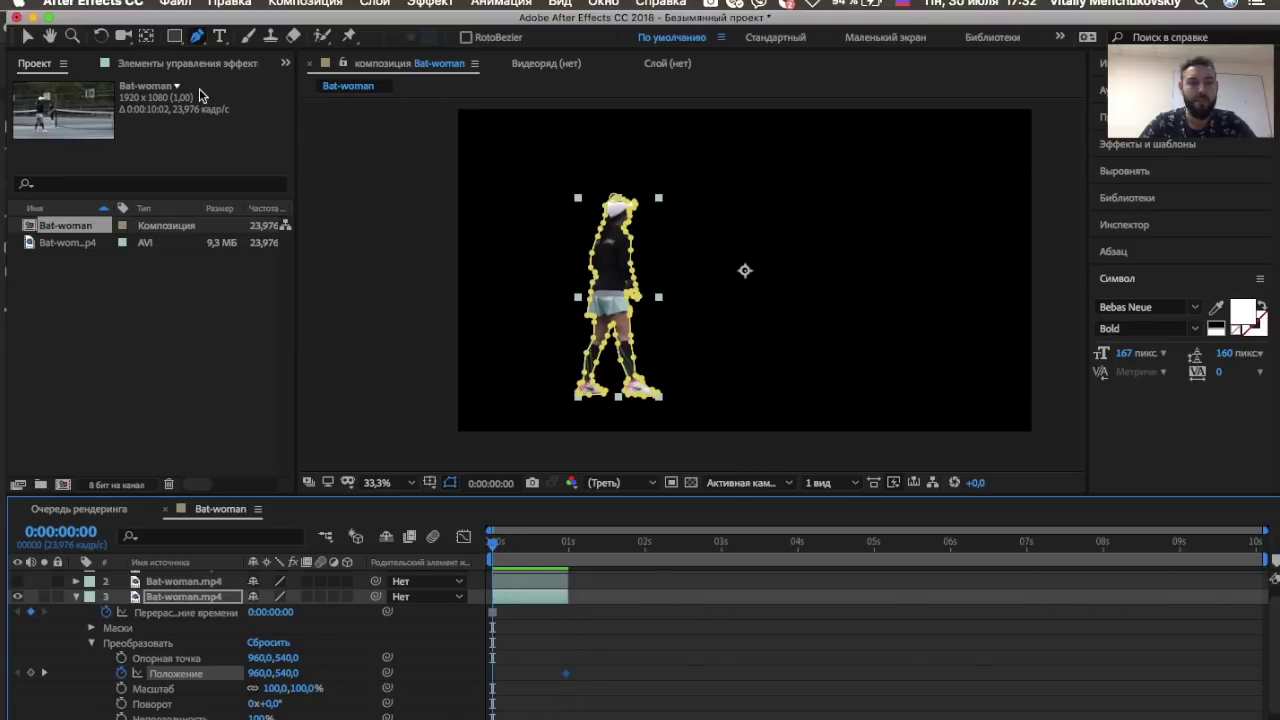
At 0:00:00:00, drag layer 3's player below the frame to Position 960,1356
left_click(27, 36)
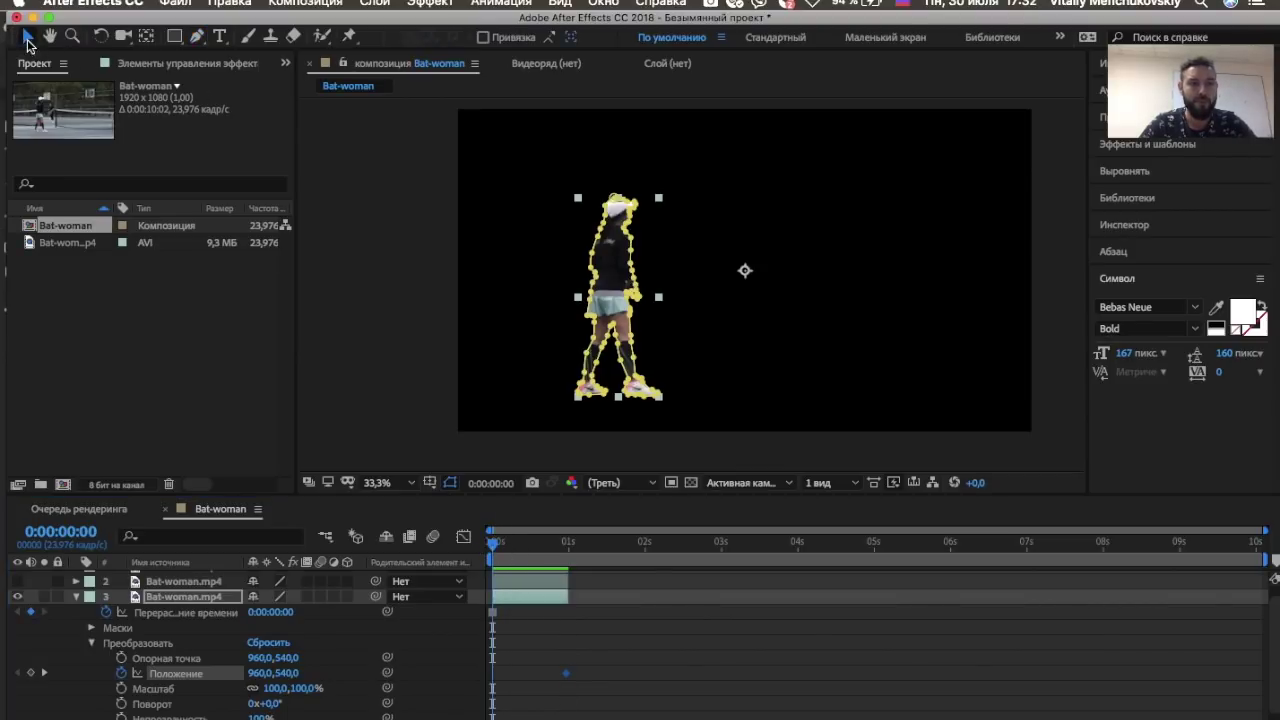
left_click(620, 243)
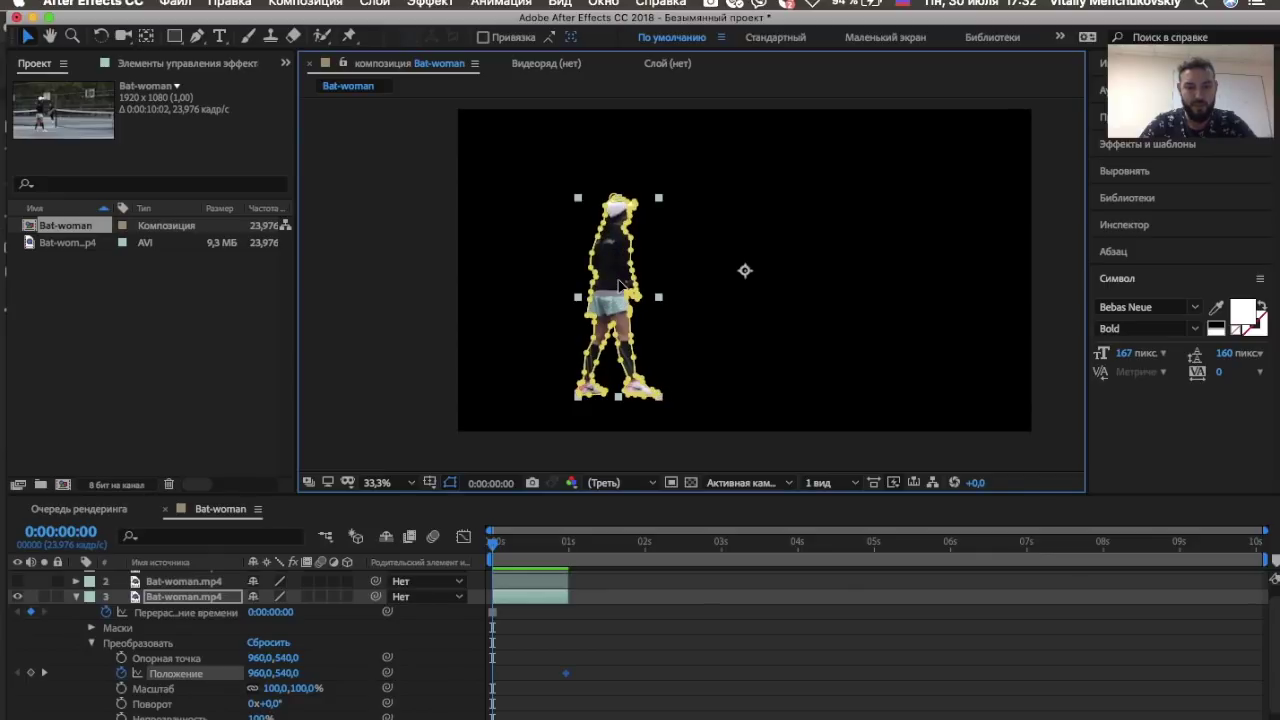
left_click_drag(620, 258, 614, 503)
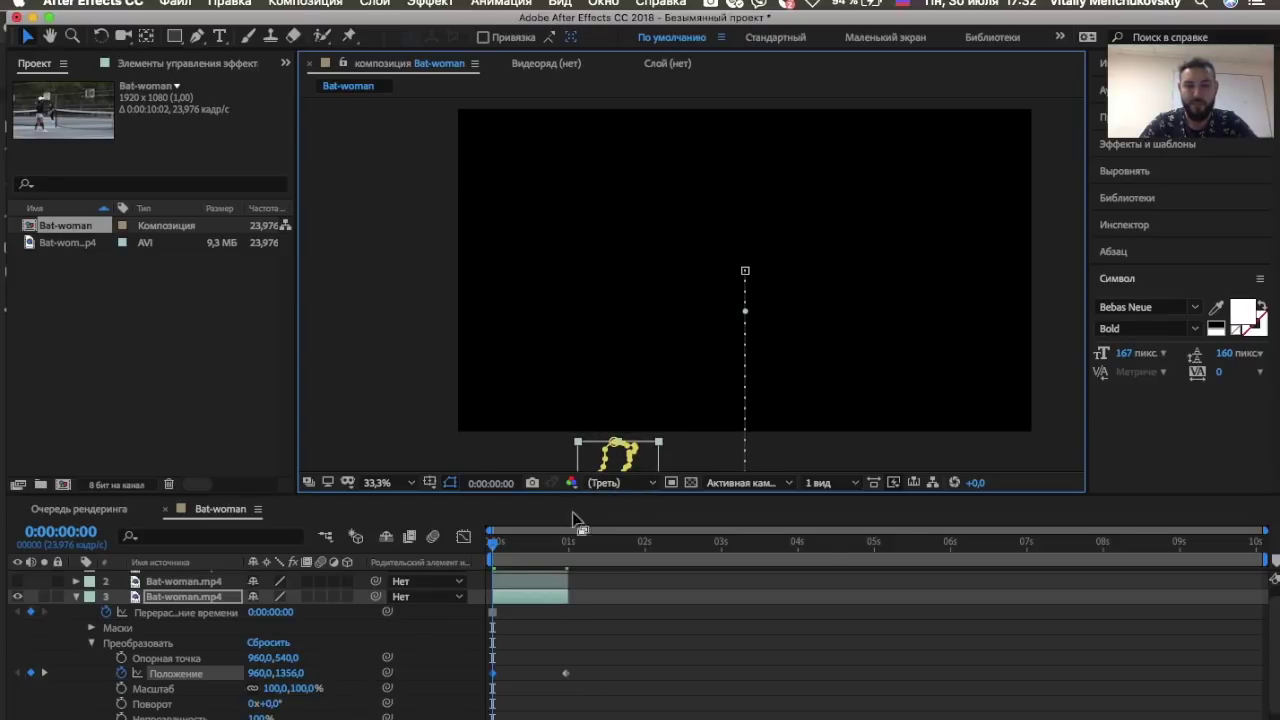
Preview the player's rise to 0:00:00:23, return to the start, and collapse layer 3
key("space")
key("space")
left_click(565, 547)
left_click_drag(565, 547, 567, 553)
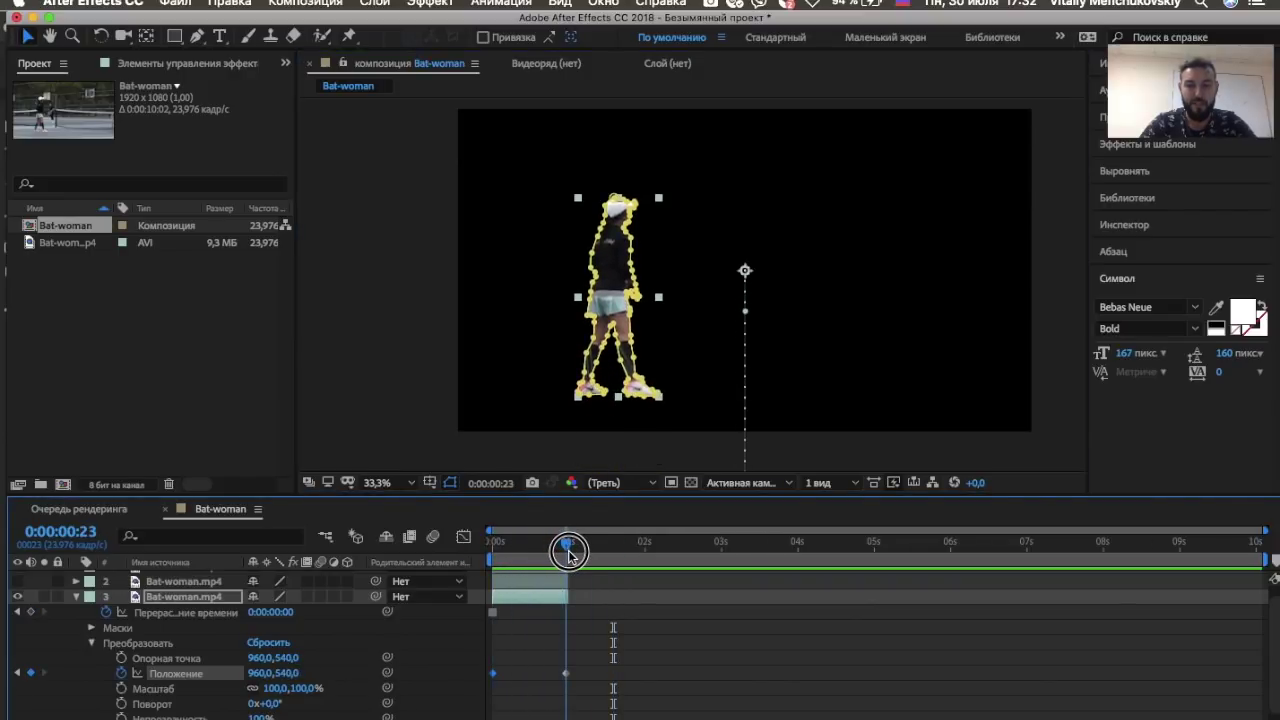
left_click_drag(567, 553, 488, 560)
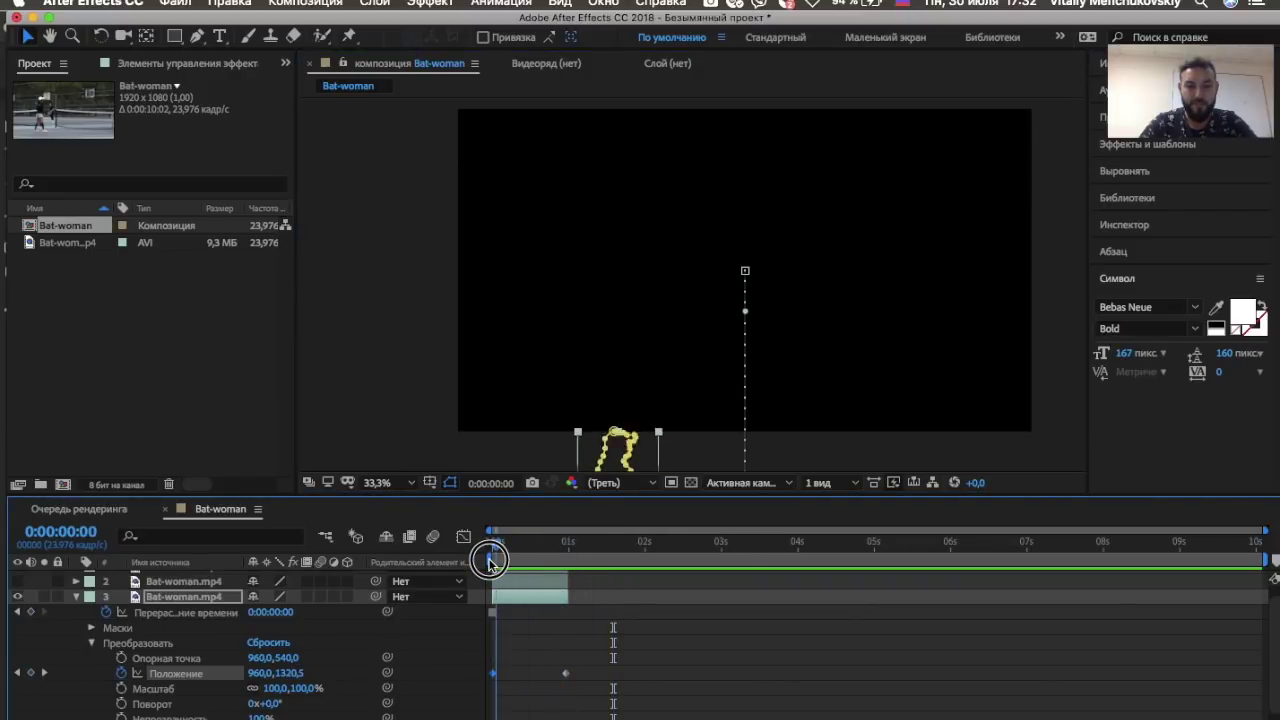
left_click(78, 600)
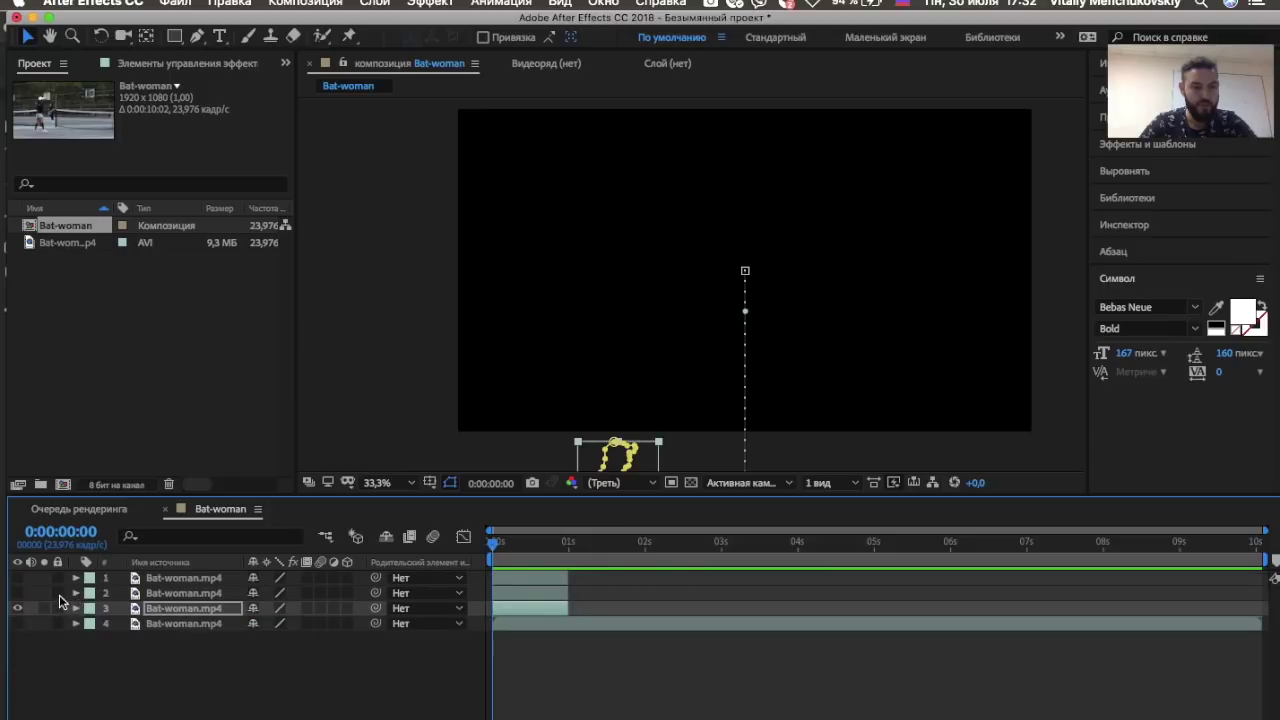
Turn layer 2's visibility back on, select it, and expand it to show its masks
left_click(18, 598)
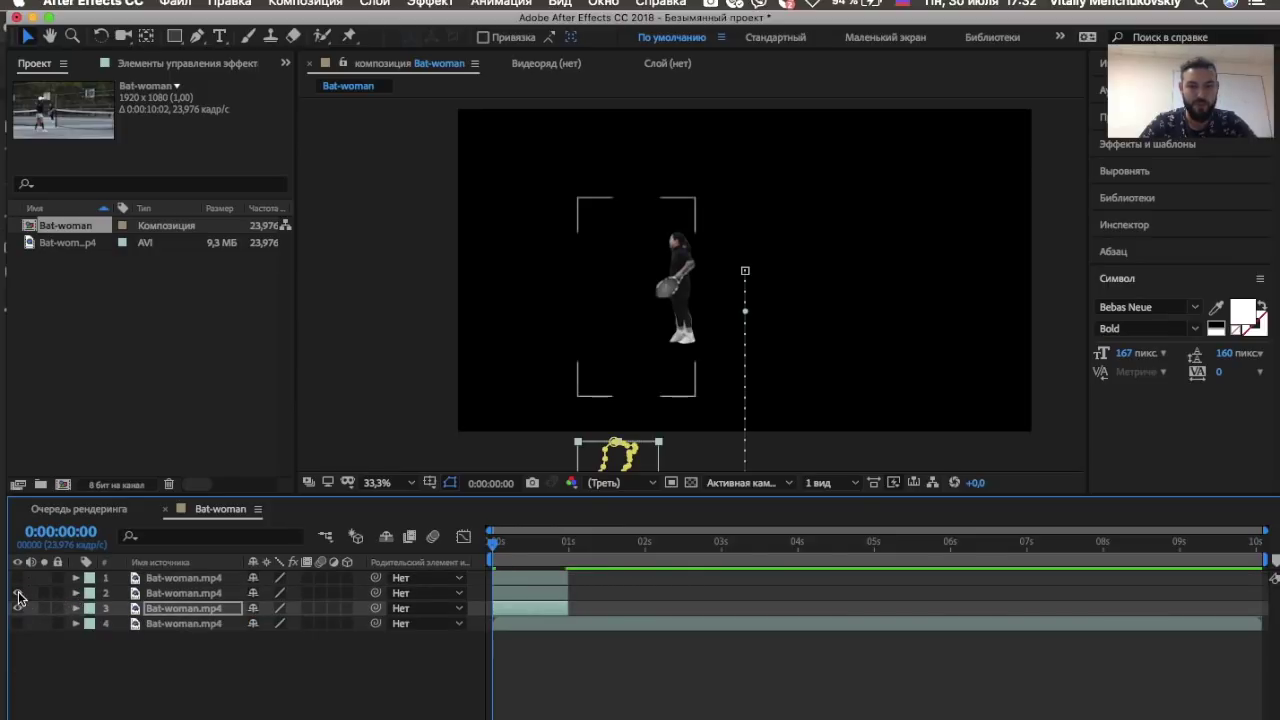
left_click(167, 596)
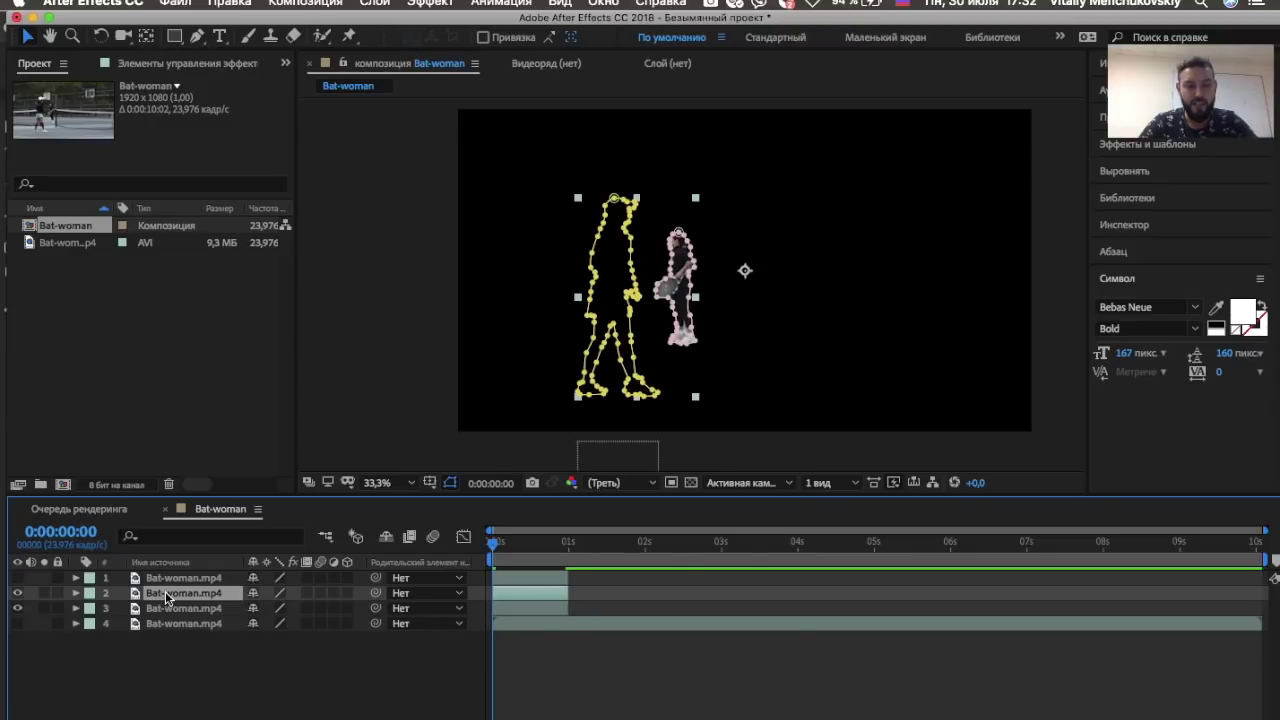
left_click(76, 592)
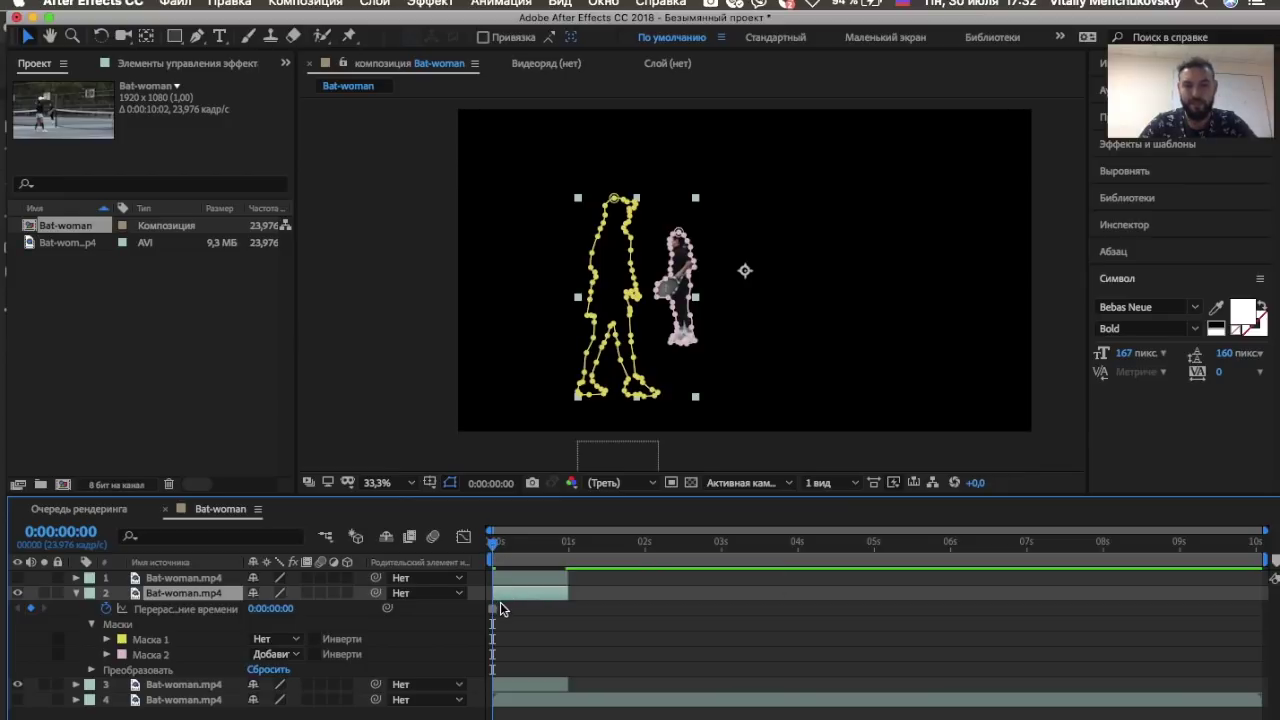
key("alt+super+5")
left_click_drag(487, 580, 583, 625)
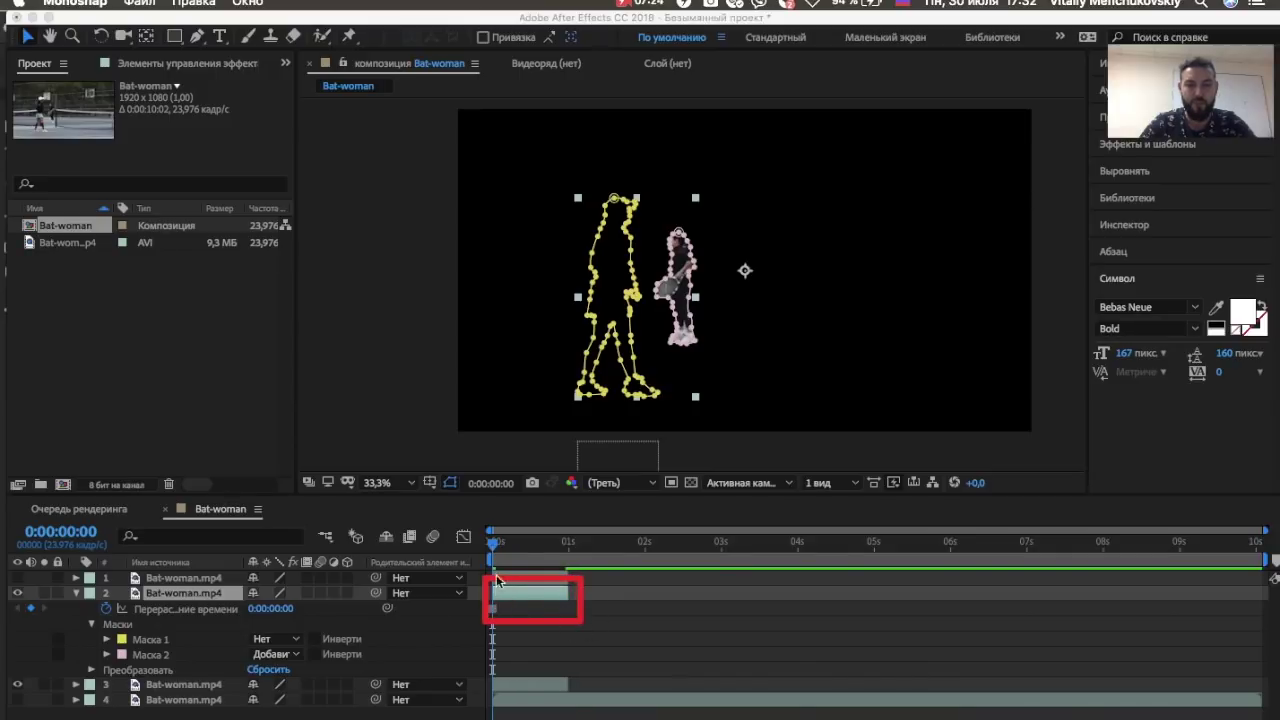
Trim layer 2's in-point so it begins at frame 10
left_click_drag(492, 548, 524, 548)
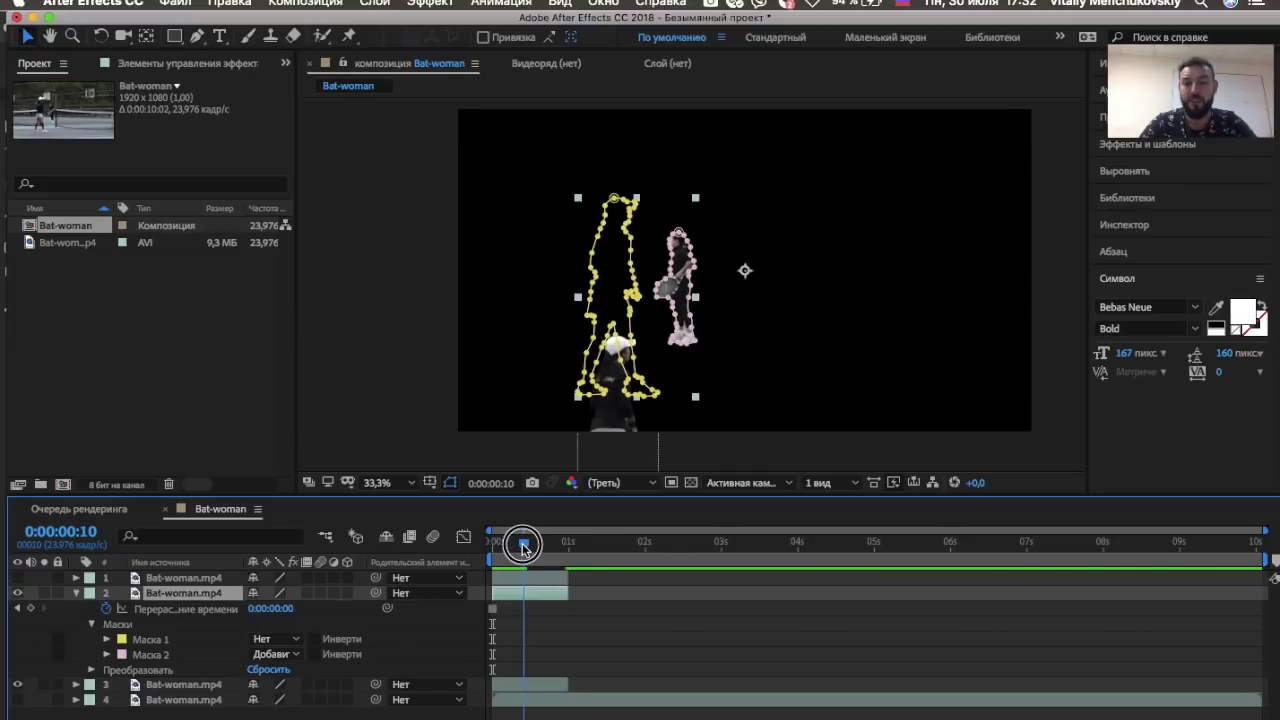
left_click_drag(492, 592, 524, 593)
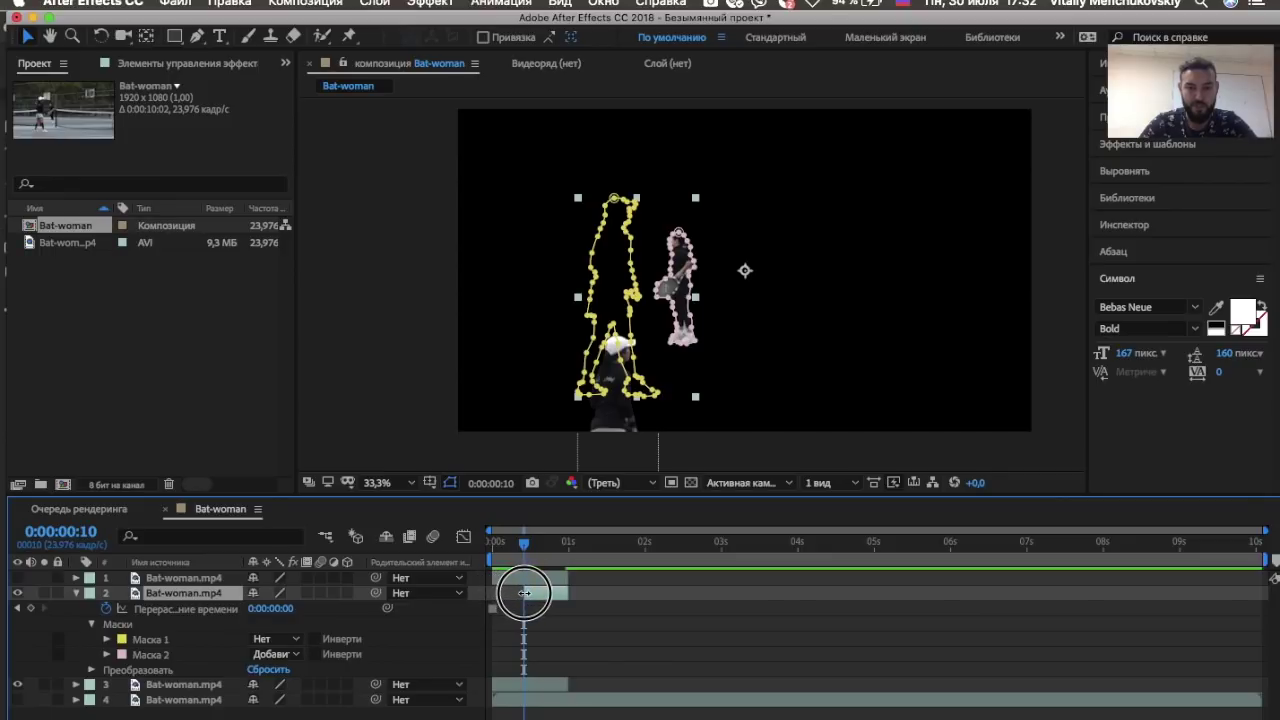
left_click_drag(524, 542, 524, 542)
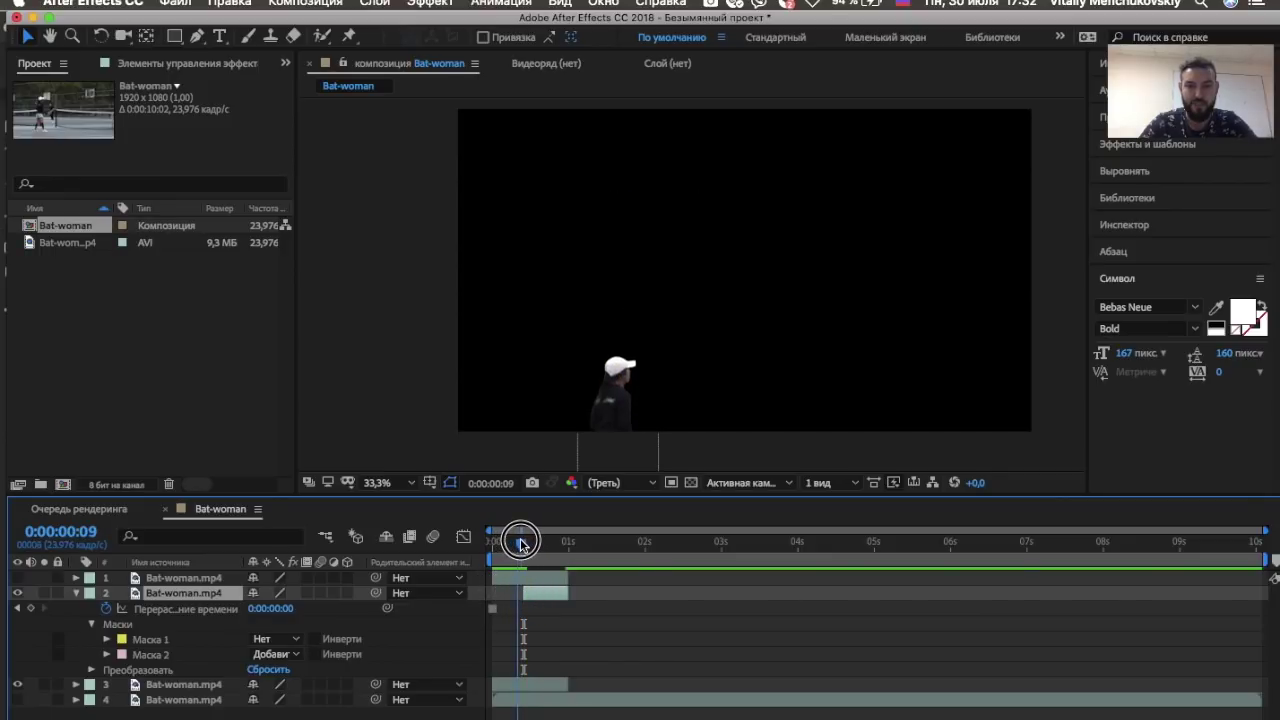
left_click(524, 542)
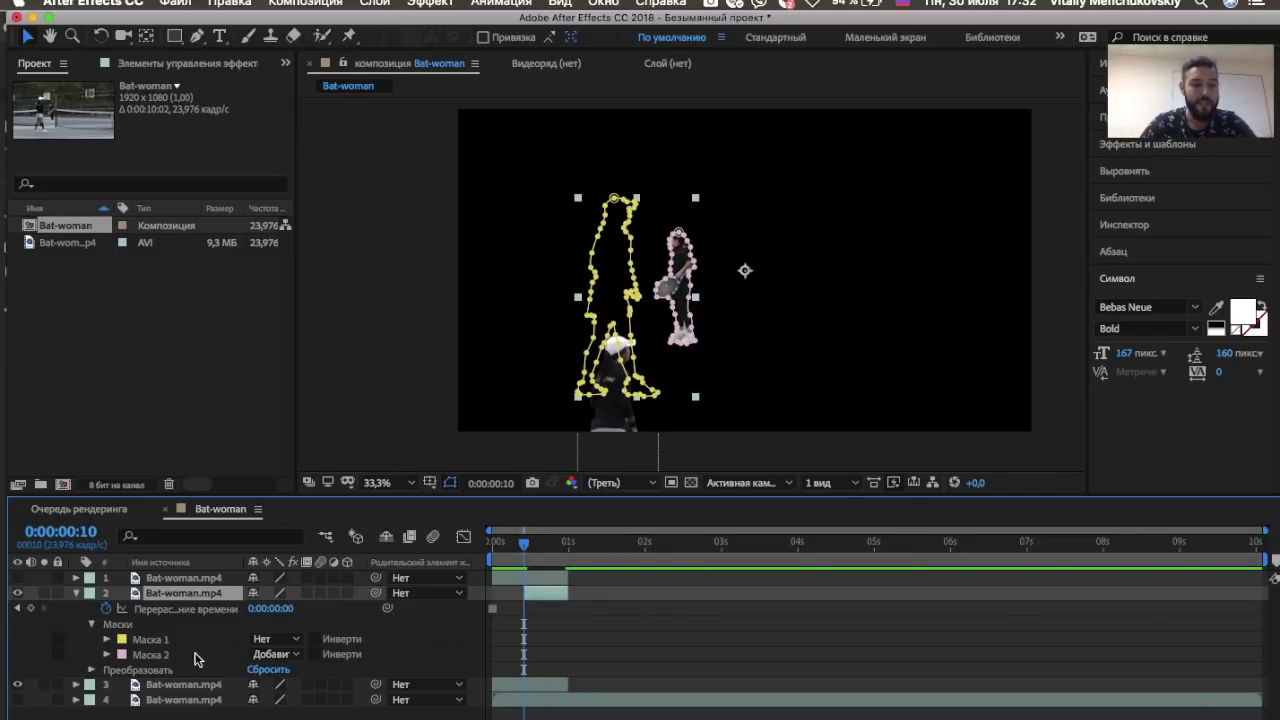
Add a Position keyframe for layer 2 at frame 23
left_click(91, 671)
scroll(173, 678, "down", 1)
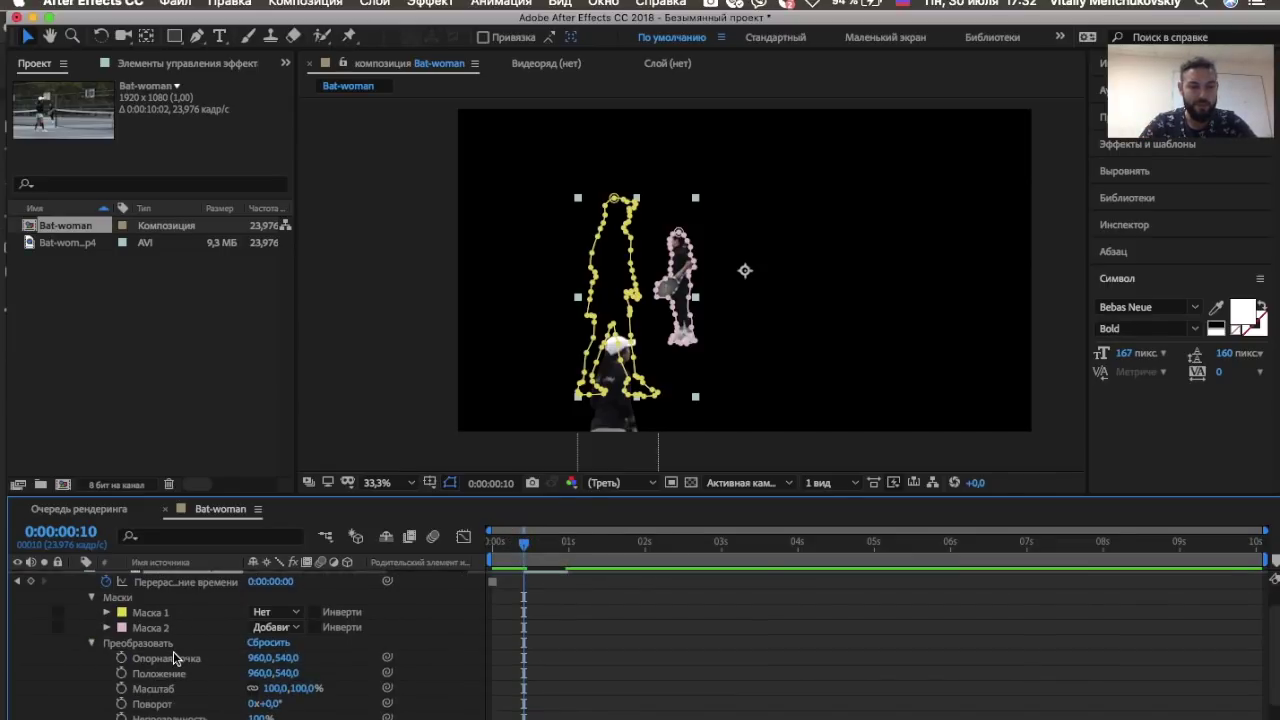
left_click(172, 677)
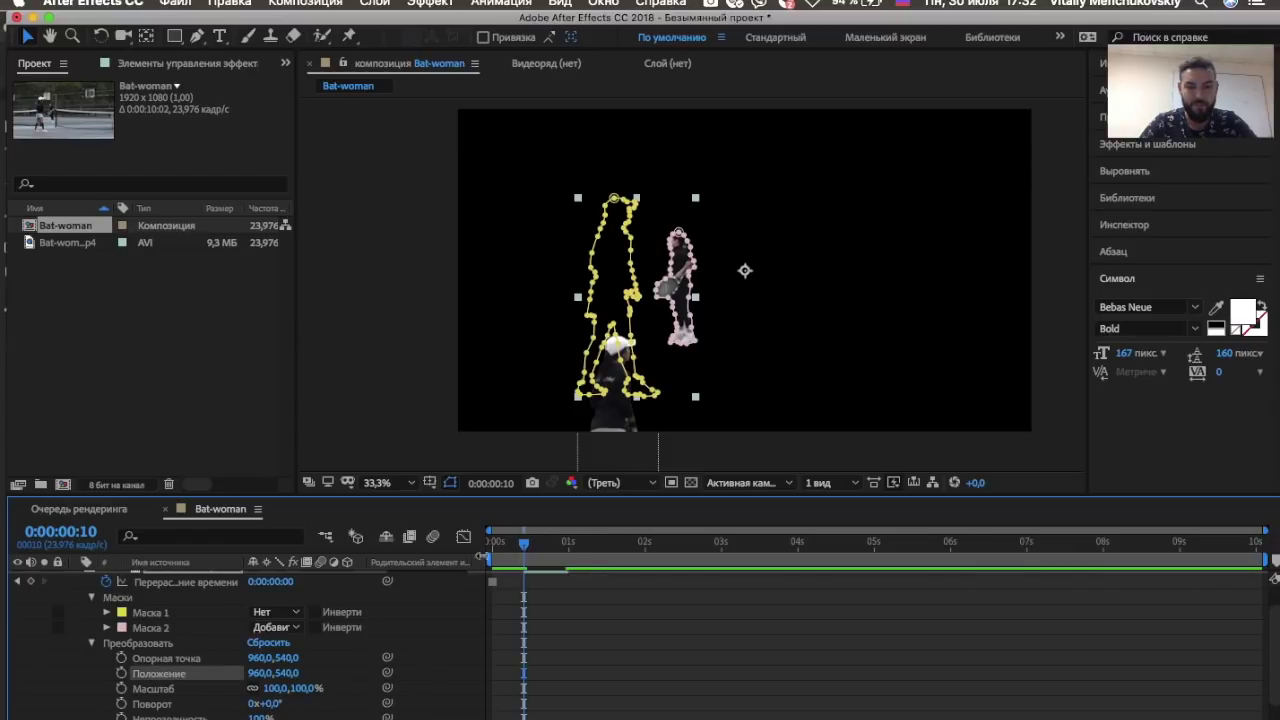
left_click_drag(523, 544, 569, 549)
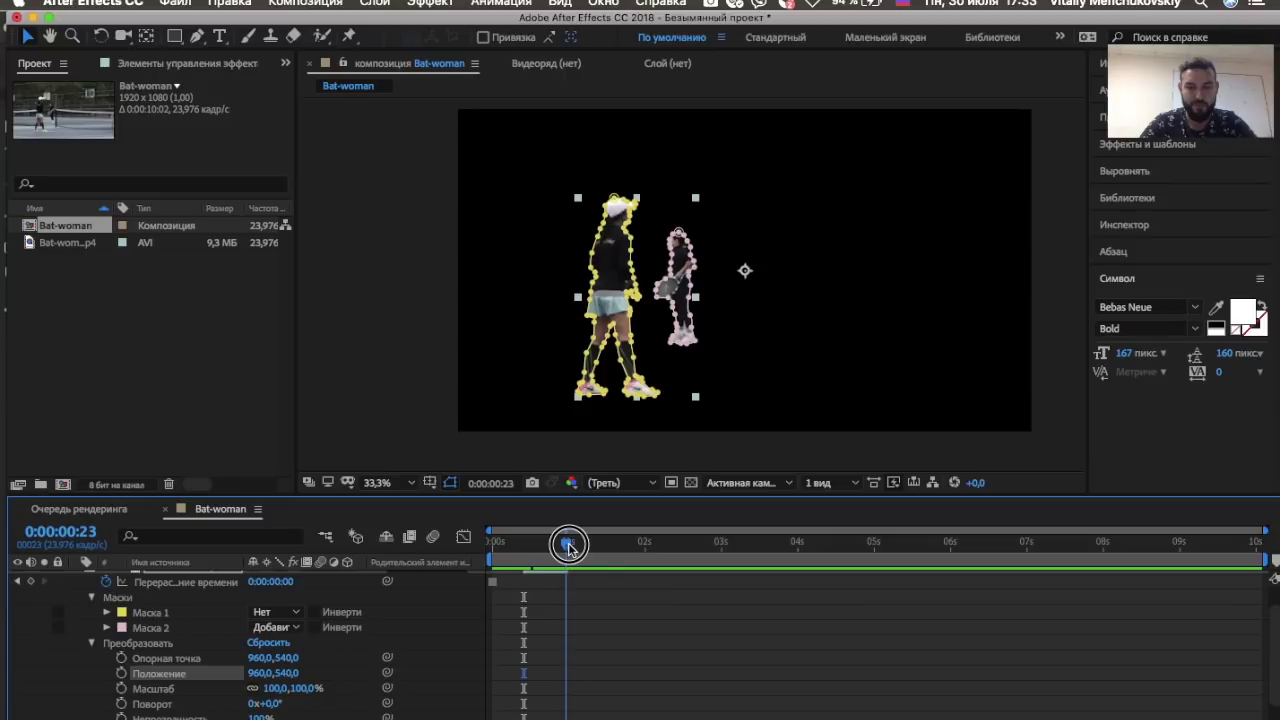
left_click(121, 673)
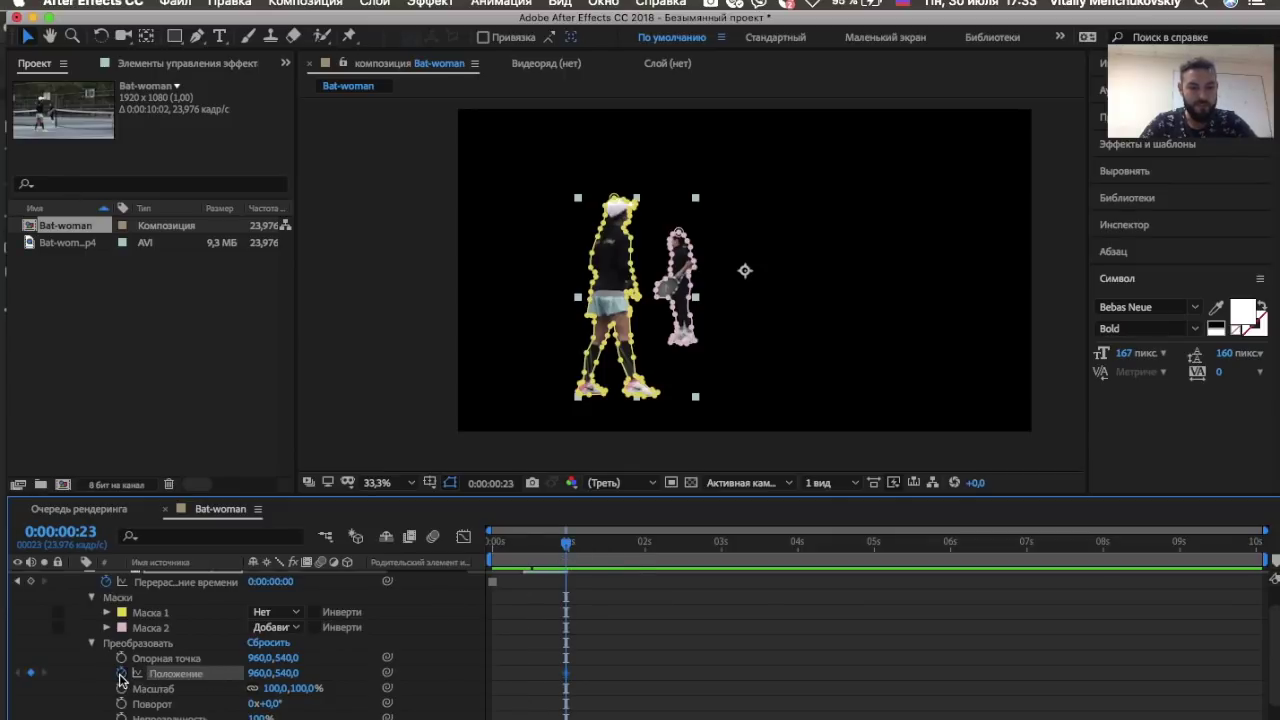
At frame 10, drag the cut-outs off the right edge to Position 2217,540
left_click_drag(569, 541, 527, 550)
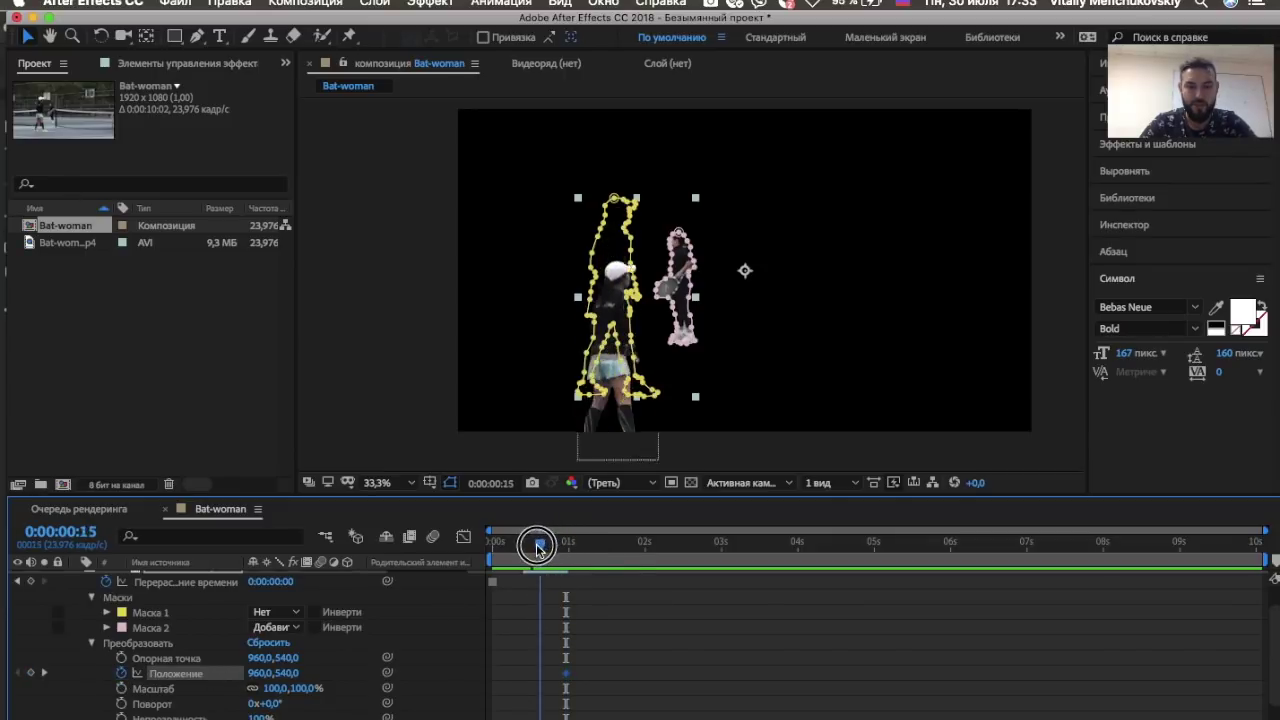
left_click(697, 268)
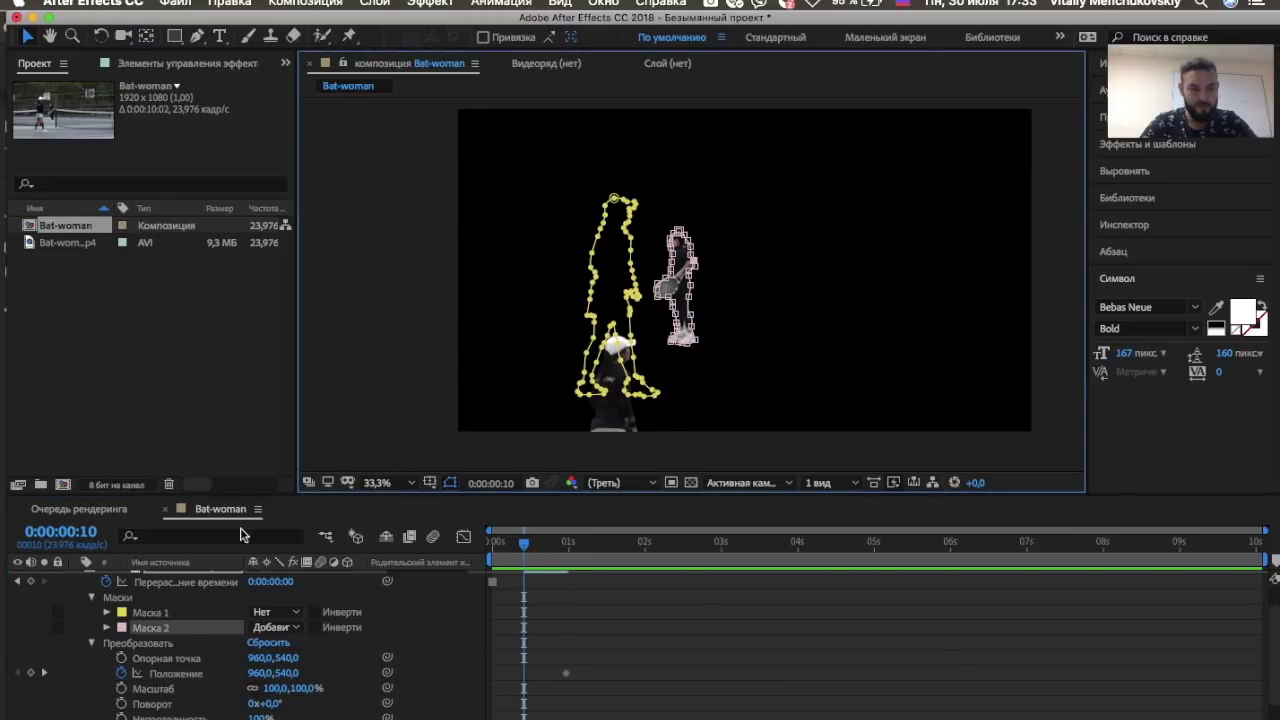
scroll(148, 620, "up", 2)
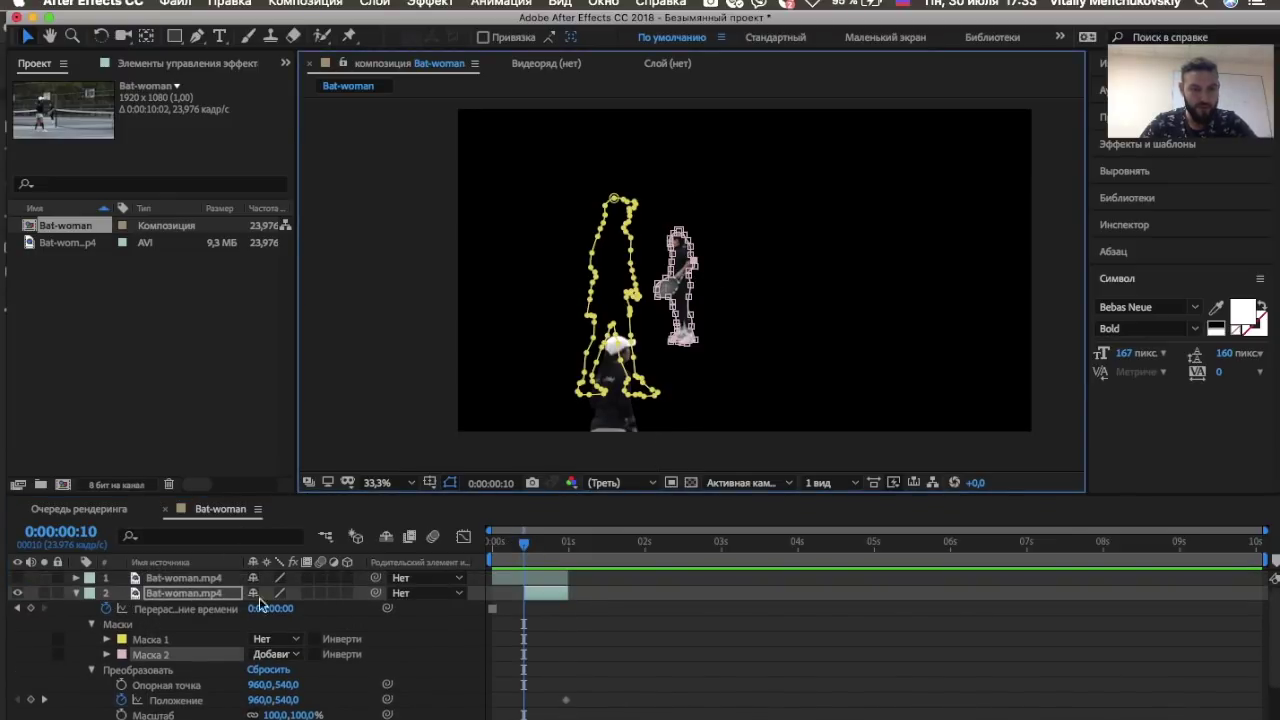
left_click(59, 655)
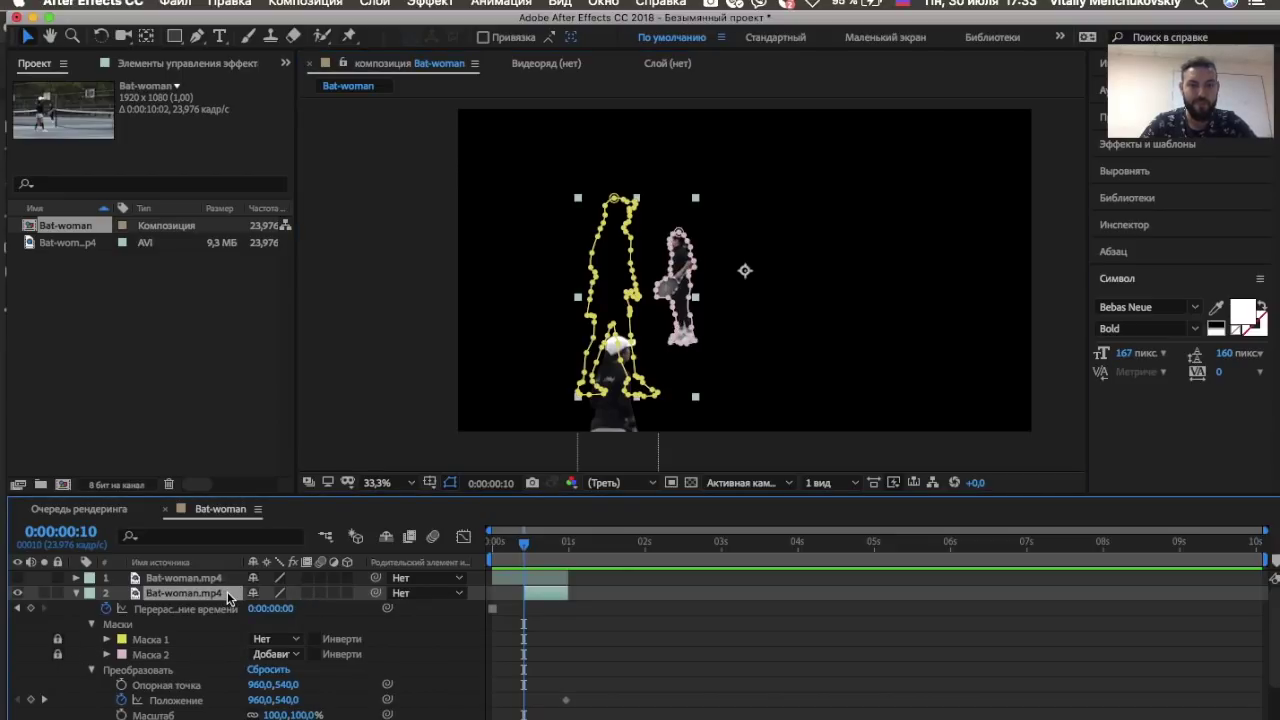
left_click(683, 268)
left_click_drag(683, 268, 1061, 258)
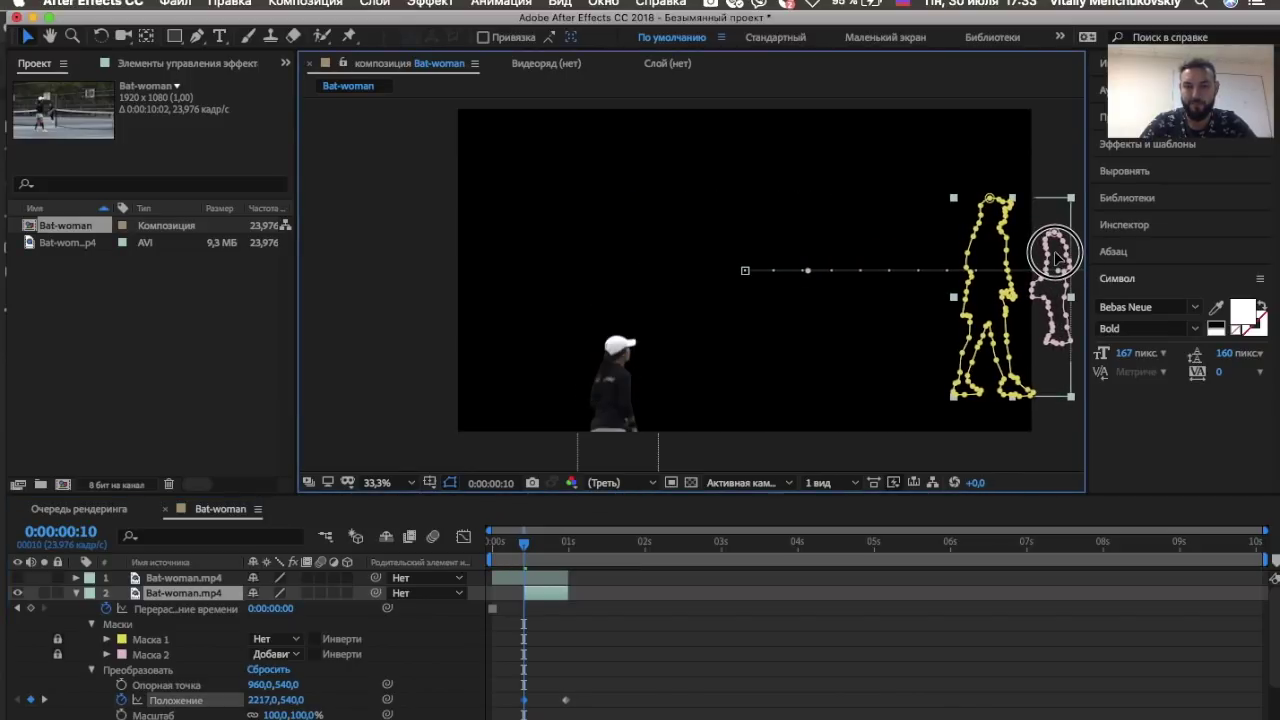
Preview the slide-in, check frame 19, and make layer 1's court footage visible again
left_click_drag(527, 548, 490, 553)
key("space")
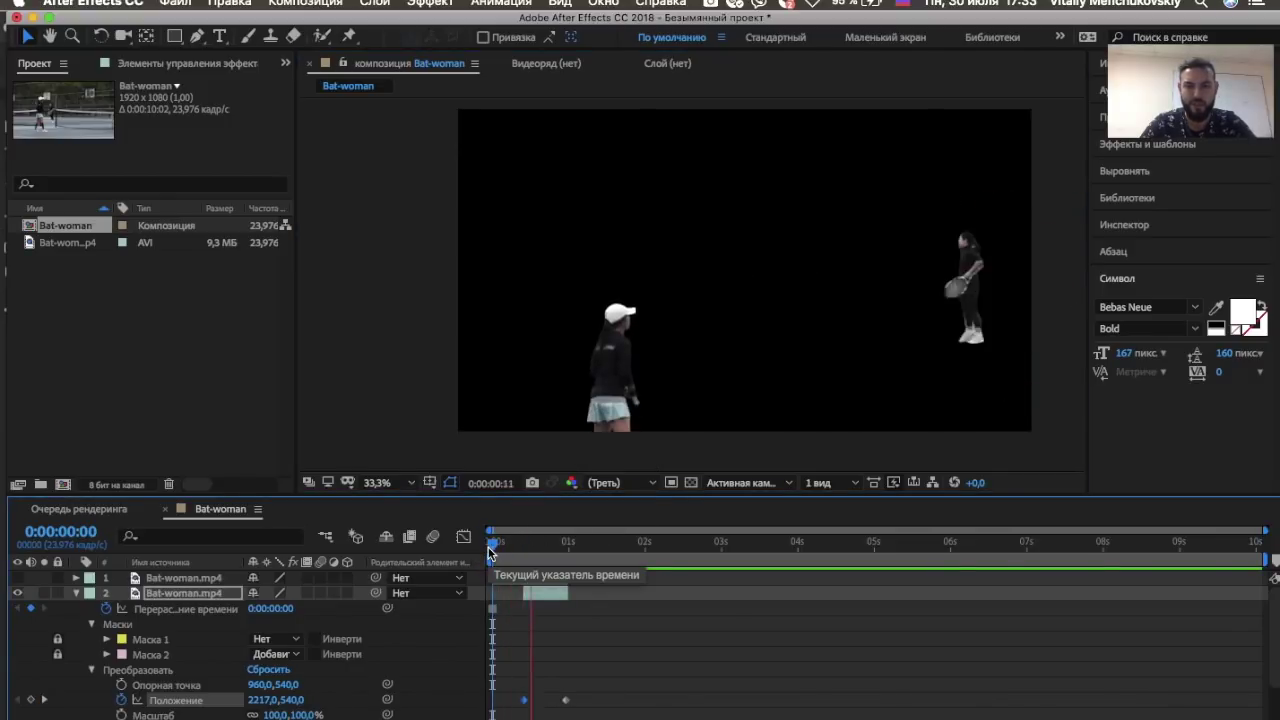
key("space")
left_click_drag(577, 556, 557, 557)
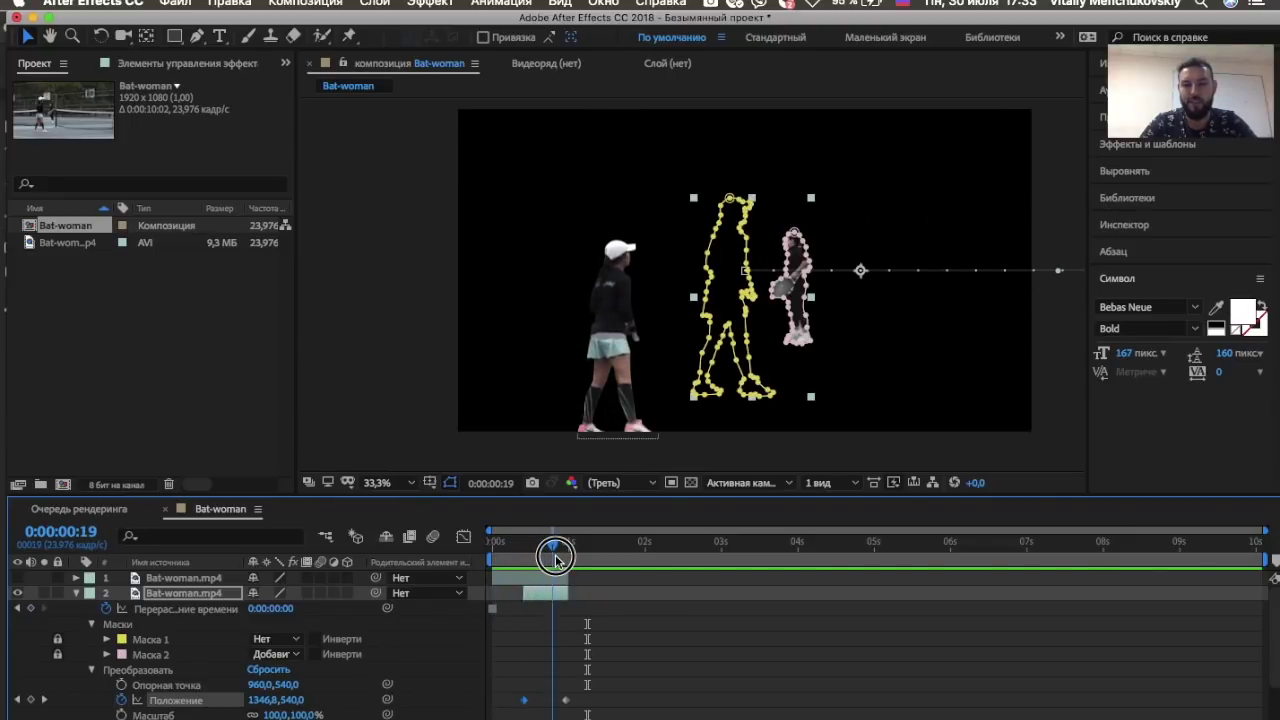
left_click(17, 578)
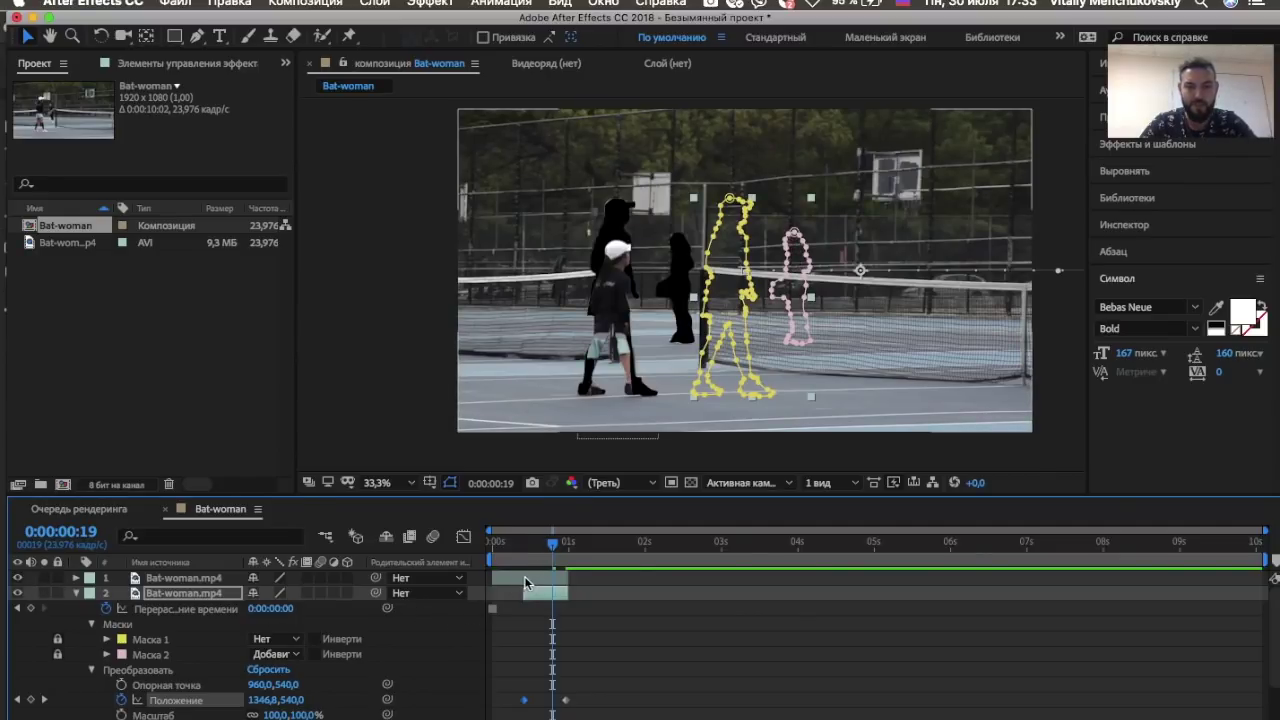
Shift layer 1 later so it starts around frame 19, then expand its properties
left_click_drag(492, 578, 552, 577)
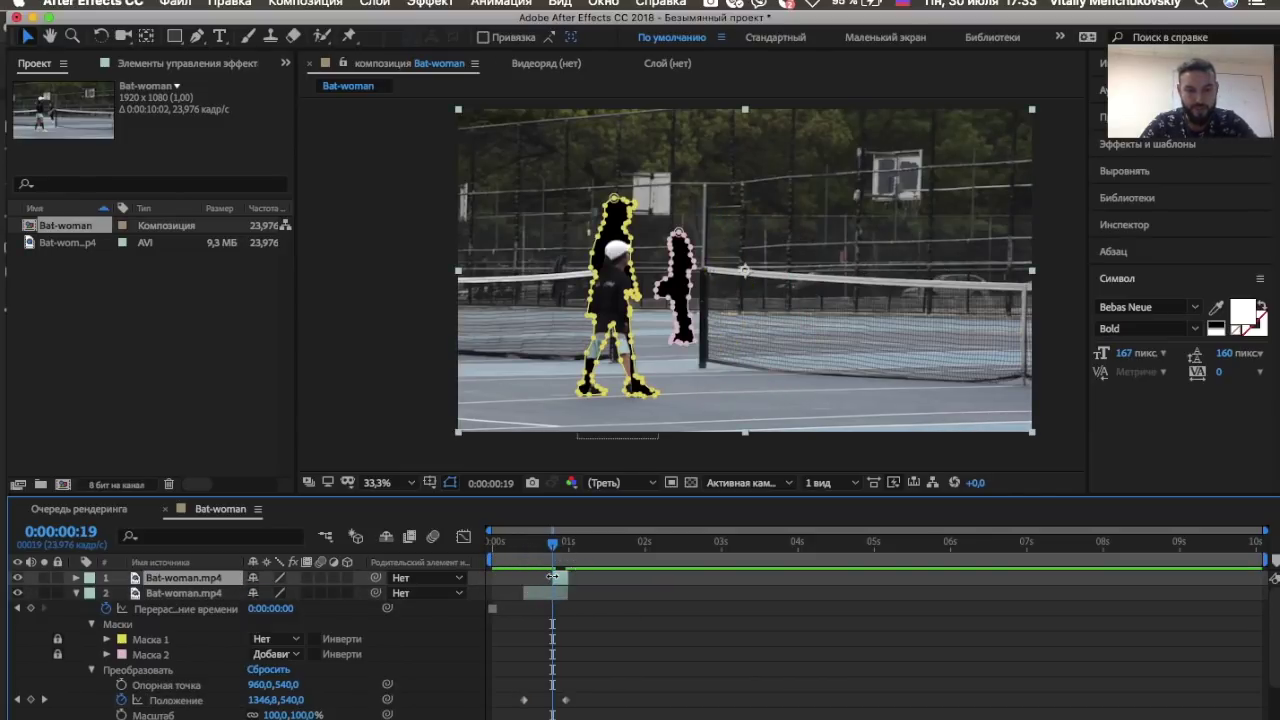
left_click_drag(557, 548, 567, 548)
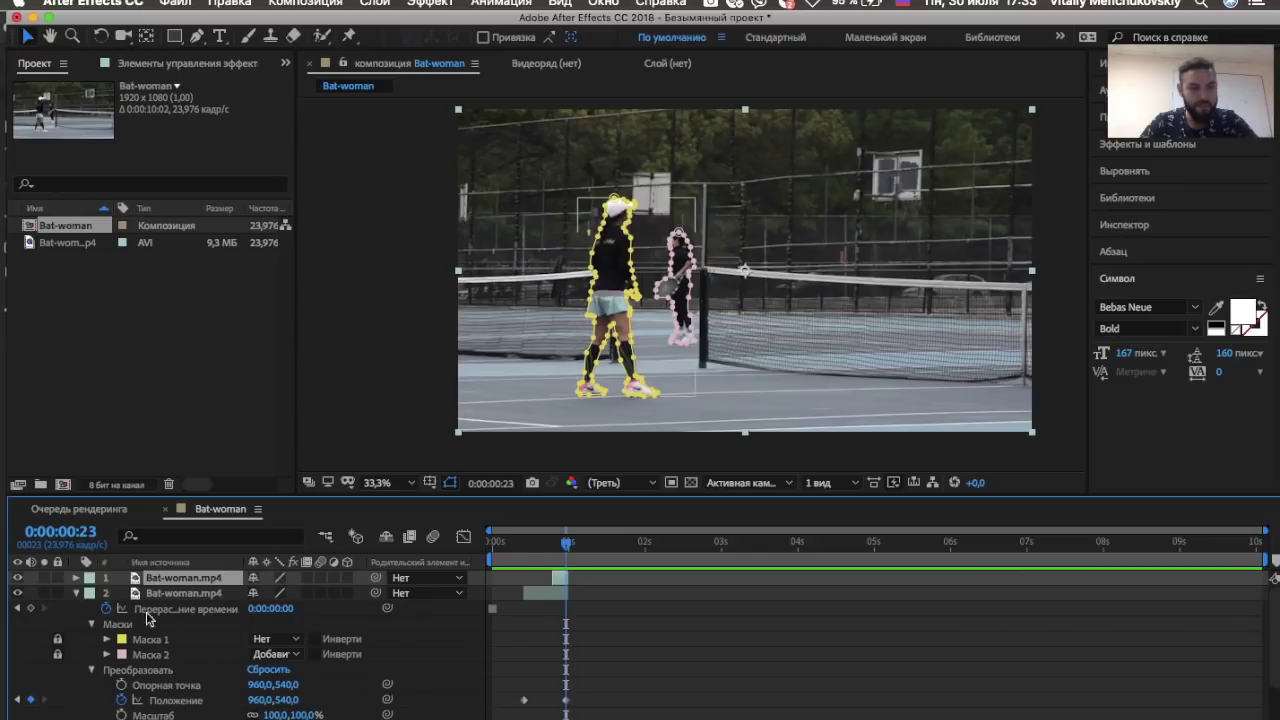
left_click(77, 579)
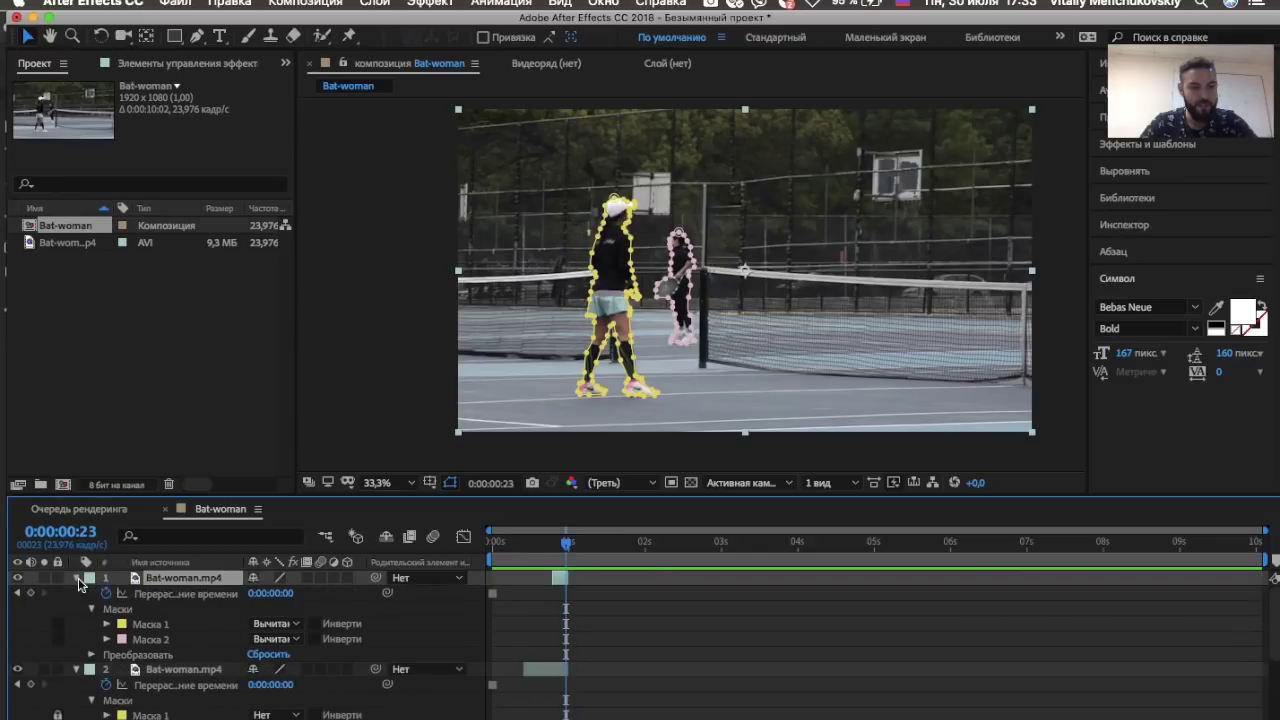
Keyframe layer 1's Scale at 100% on frame 23 and 0% on frame 18, then collapse it
left_click(89, 656)
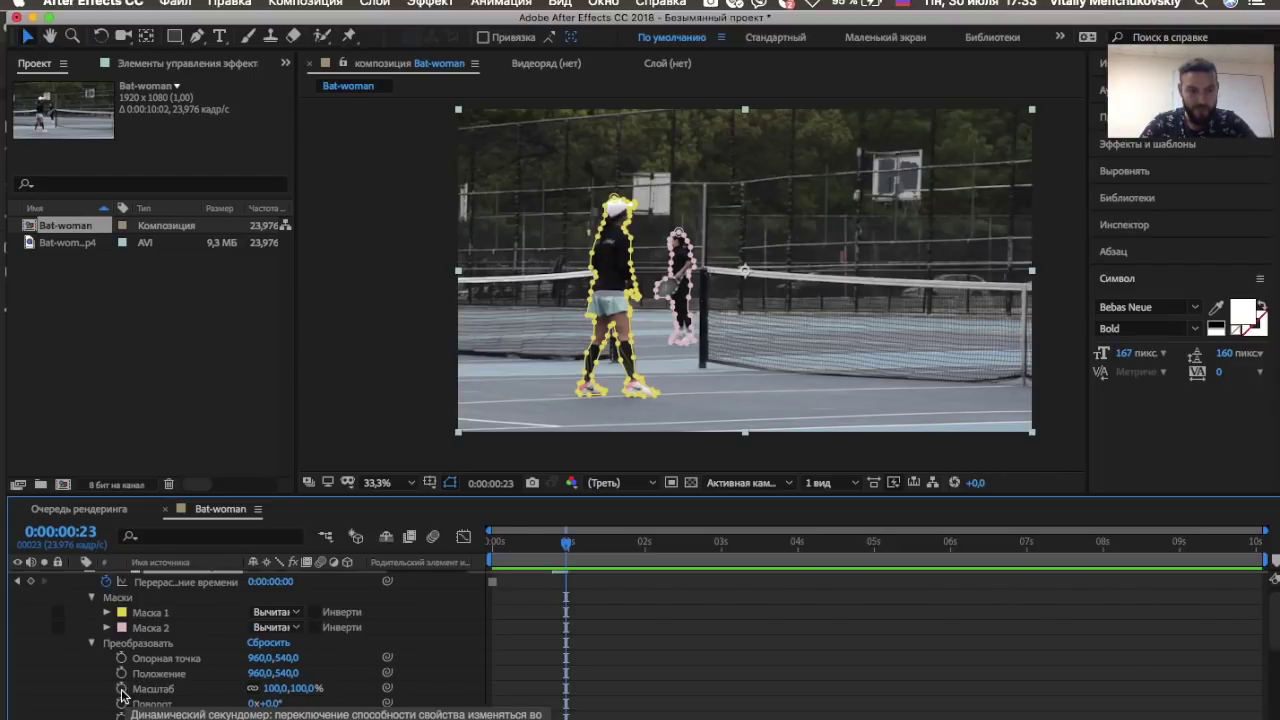
left_click(121, 689)
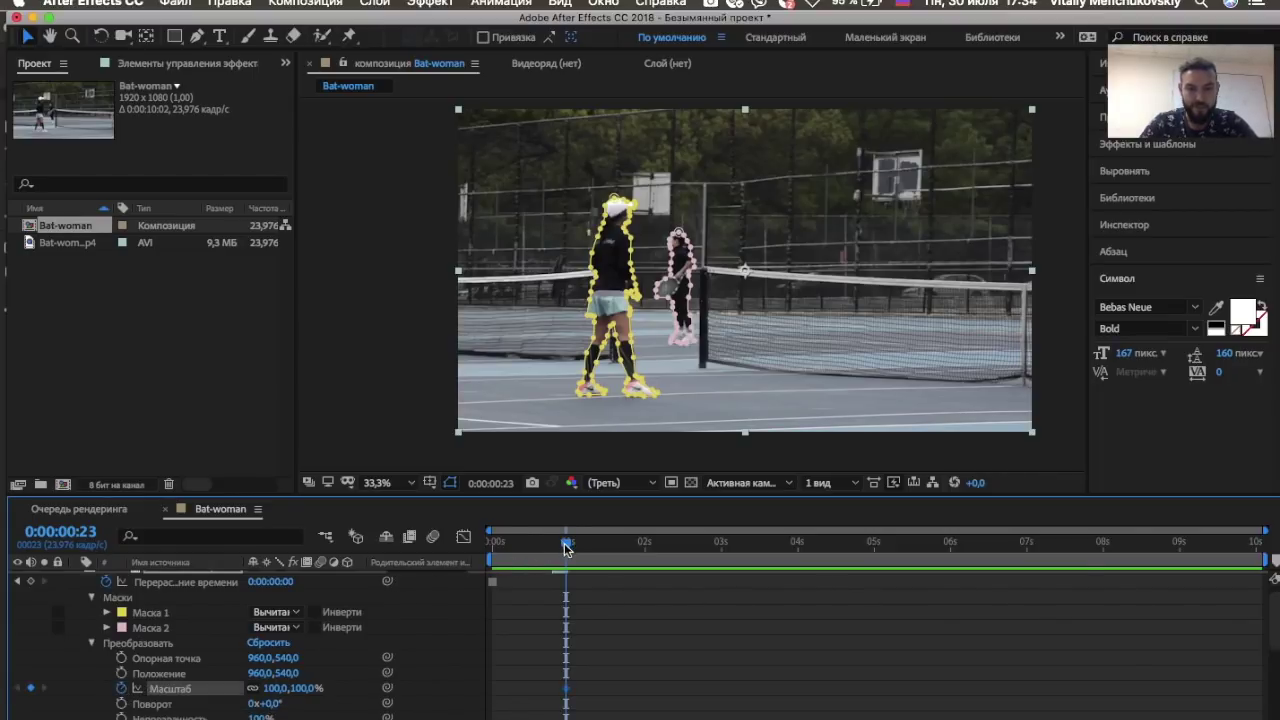
left_click_drag(566, 547, 550, 549)
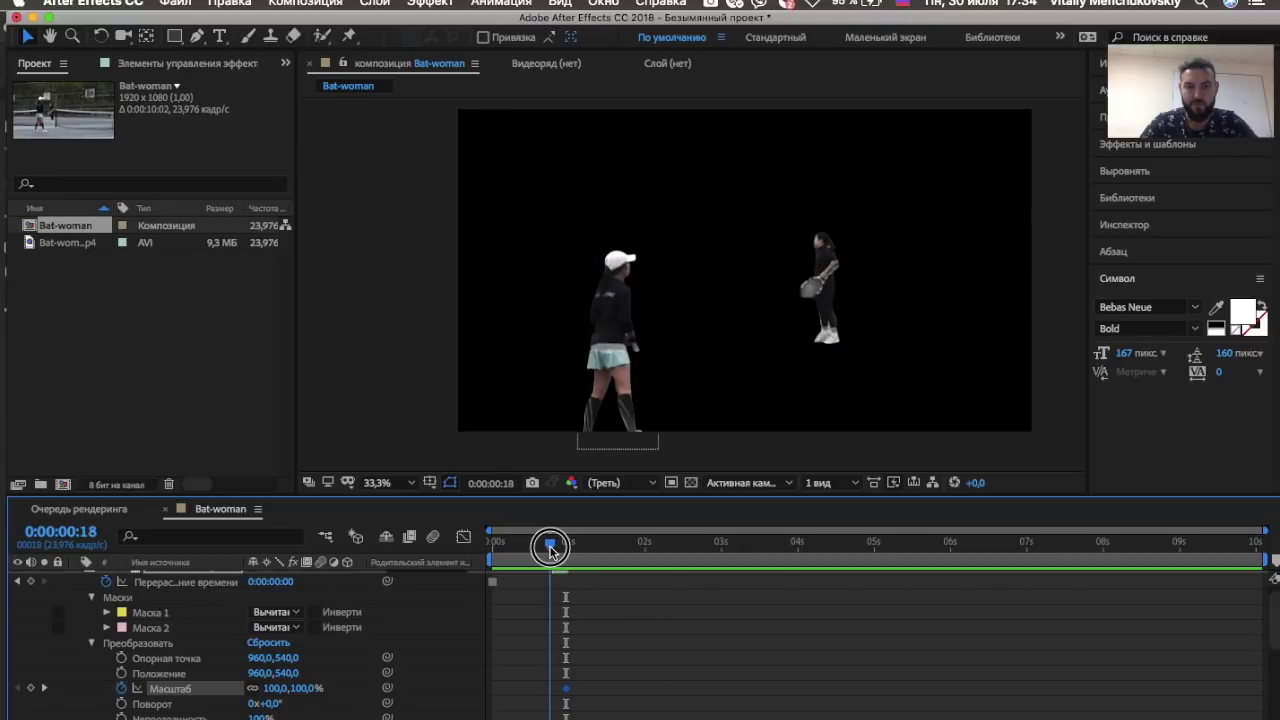
left_click(275, 688)
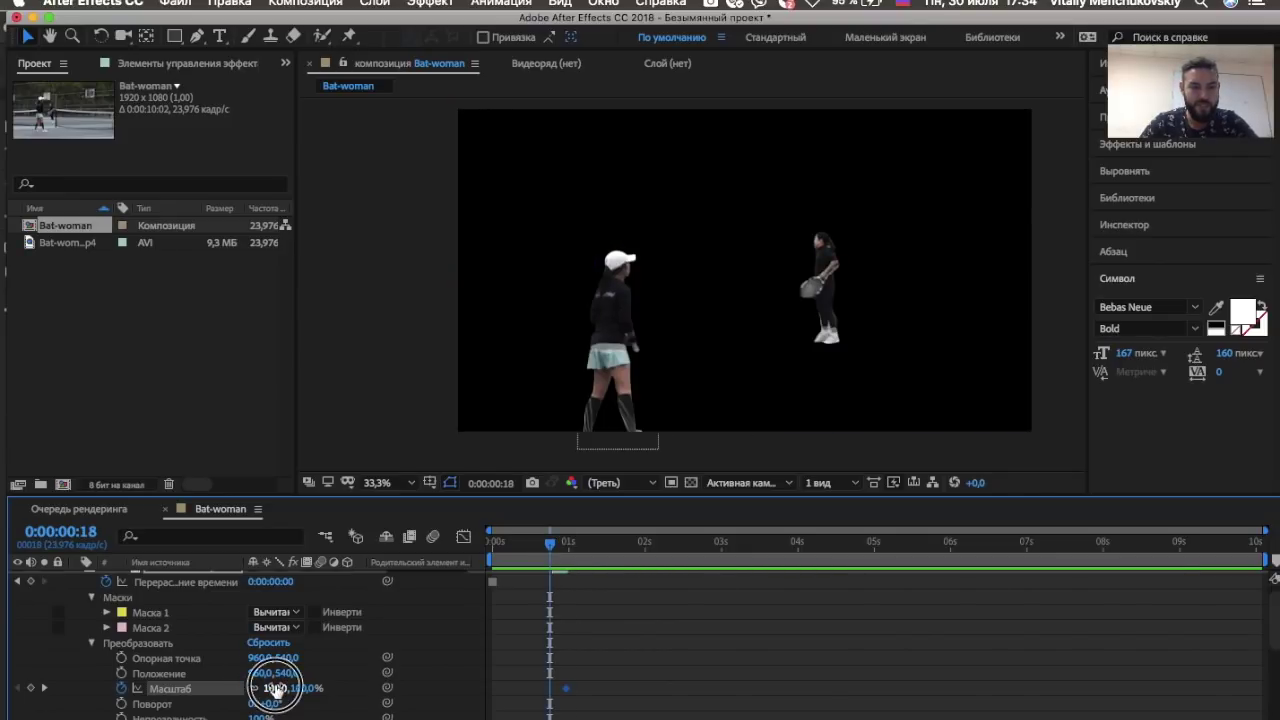
type("0")
key("Return")
left_click_drag(553, 546, 557, 551)
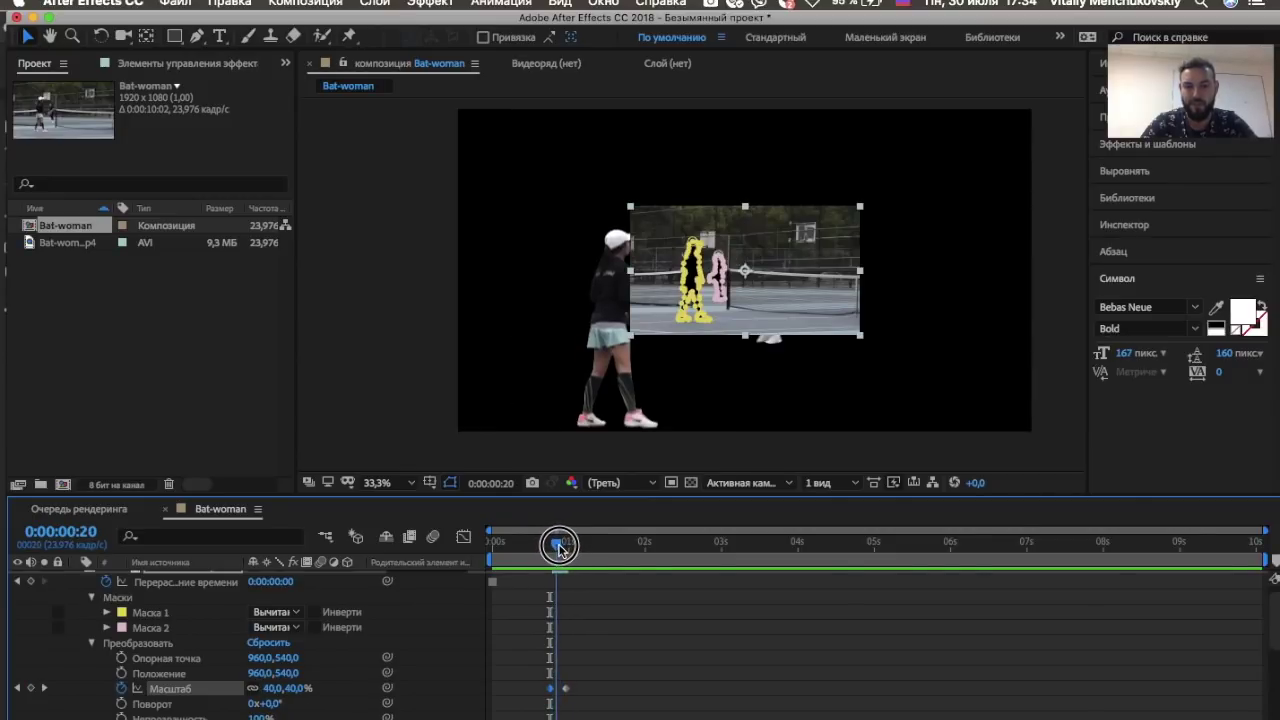
scroll(72, 604, "up", 1)
left_click(76, 578)
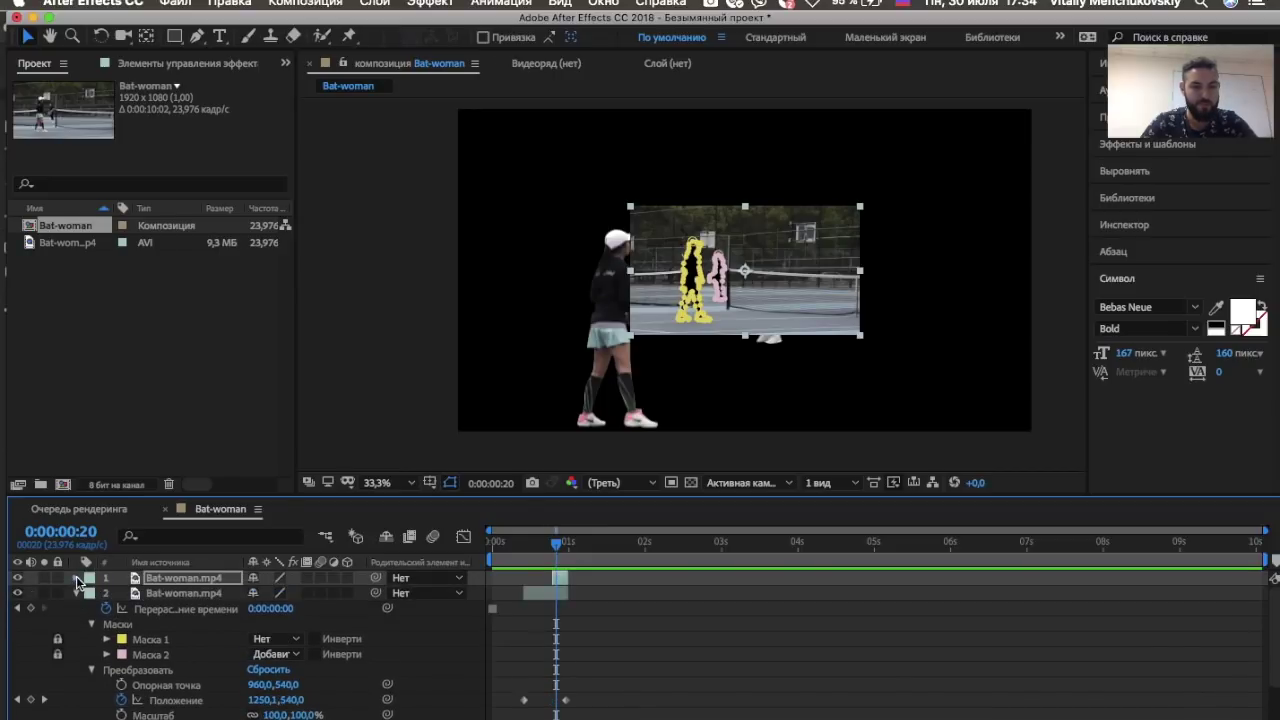
Collapse layer 2 and select only the top layer in the timeline
left_click(76, 593)
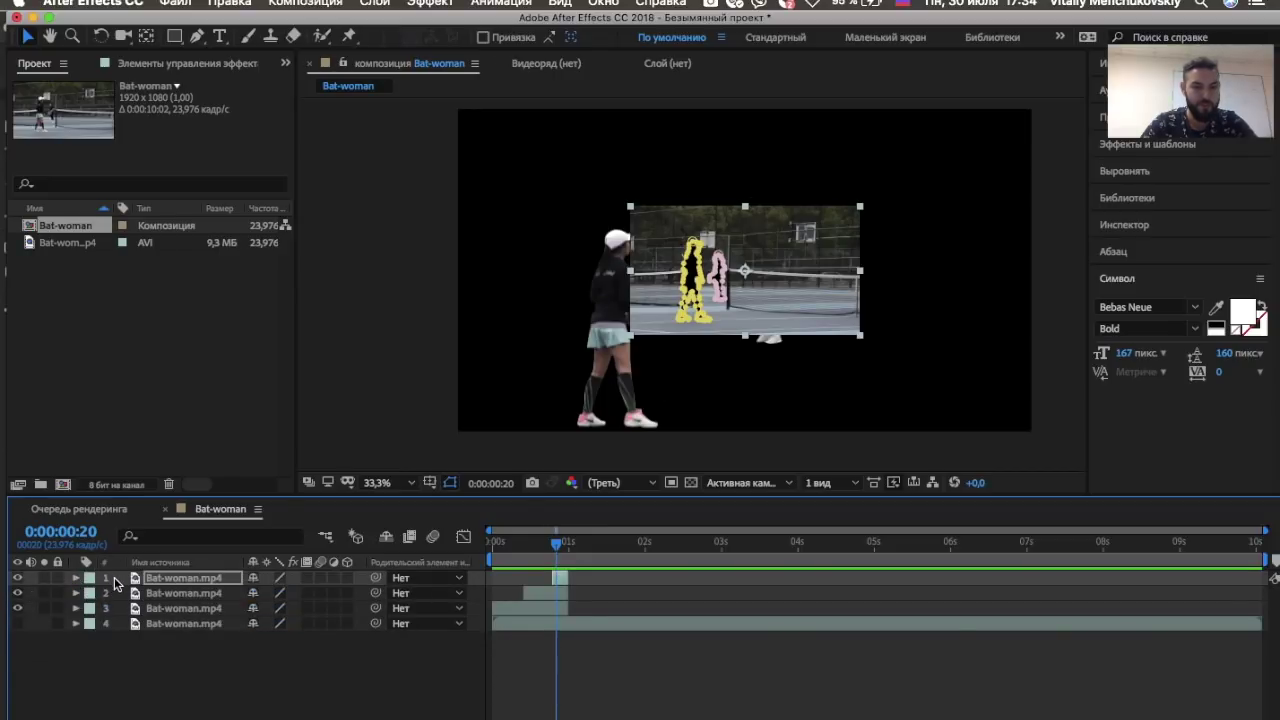
key("ctrl+a")
left_click(118, 580)
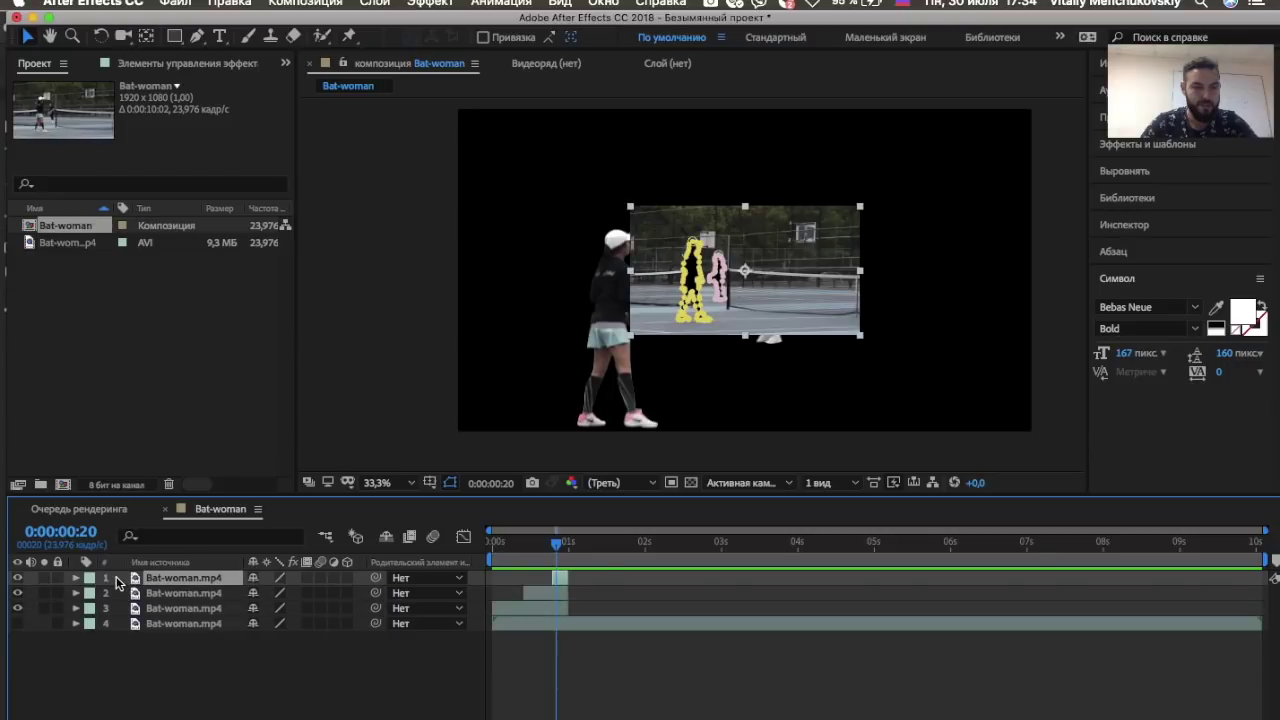
key("ctrl+a")
left_click(116, 580)
key("ctrl+a")
left_click(560, 578)
left_click(560, 578)
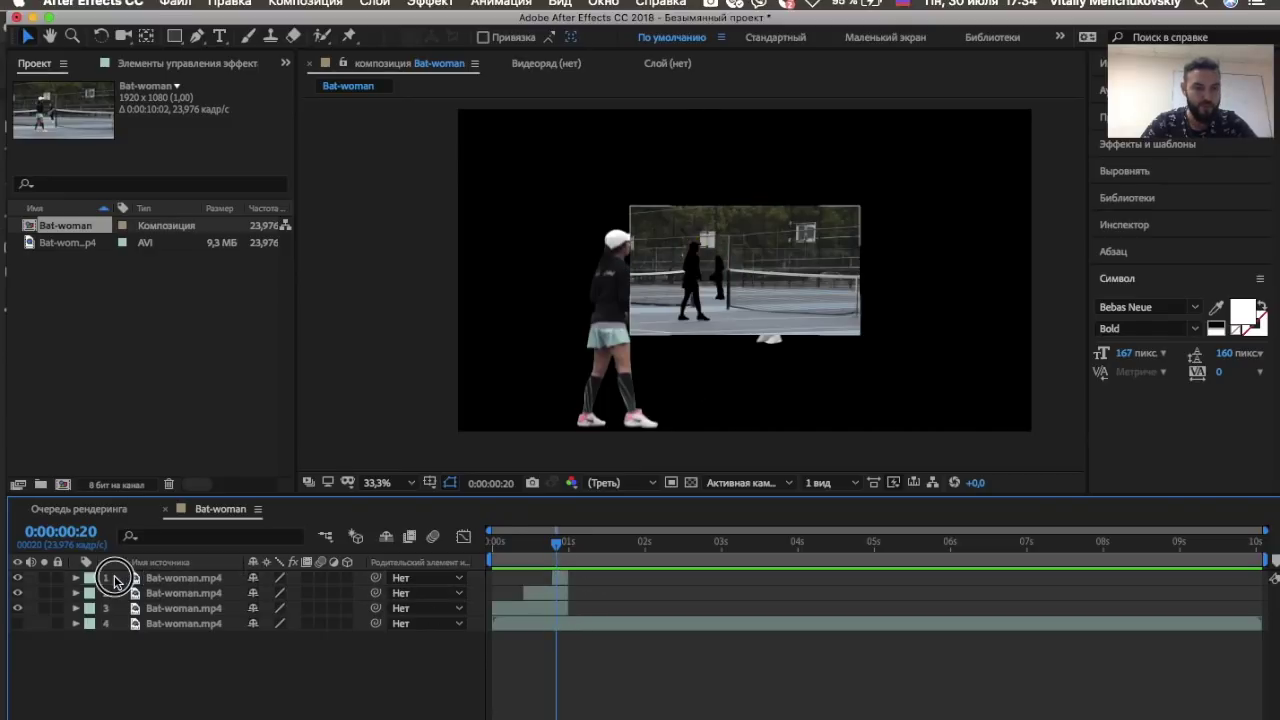
Drag the top cut-out layer down to third place in the stack and return to frame 0
left_click_drag(108, 568, 118, 612)
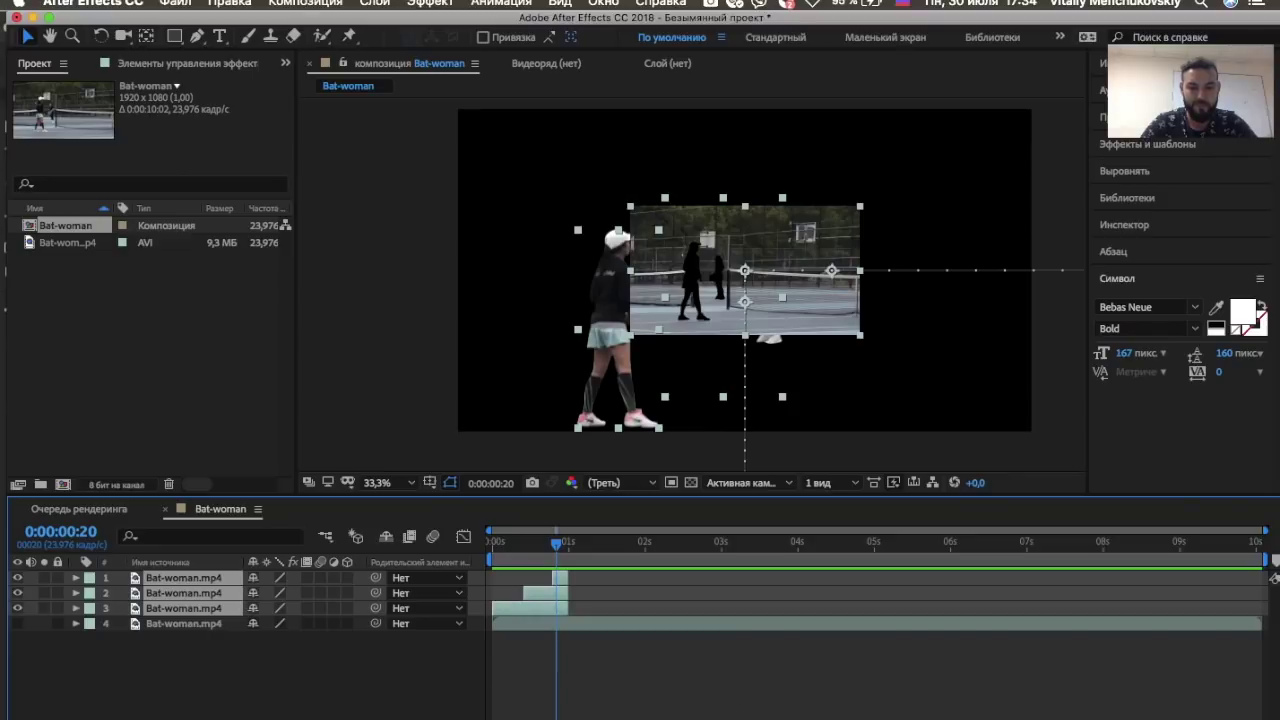
left_click(204, 574)
left_click(226, 584)
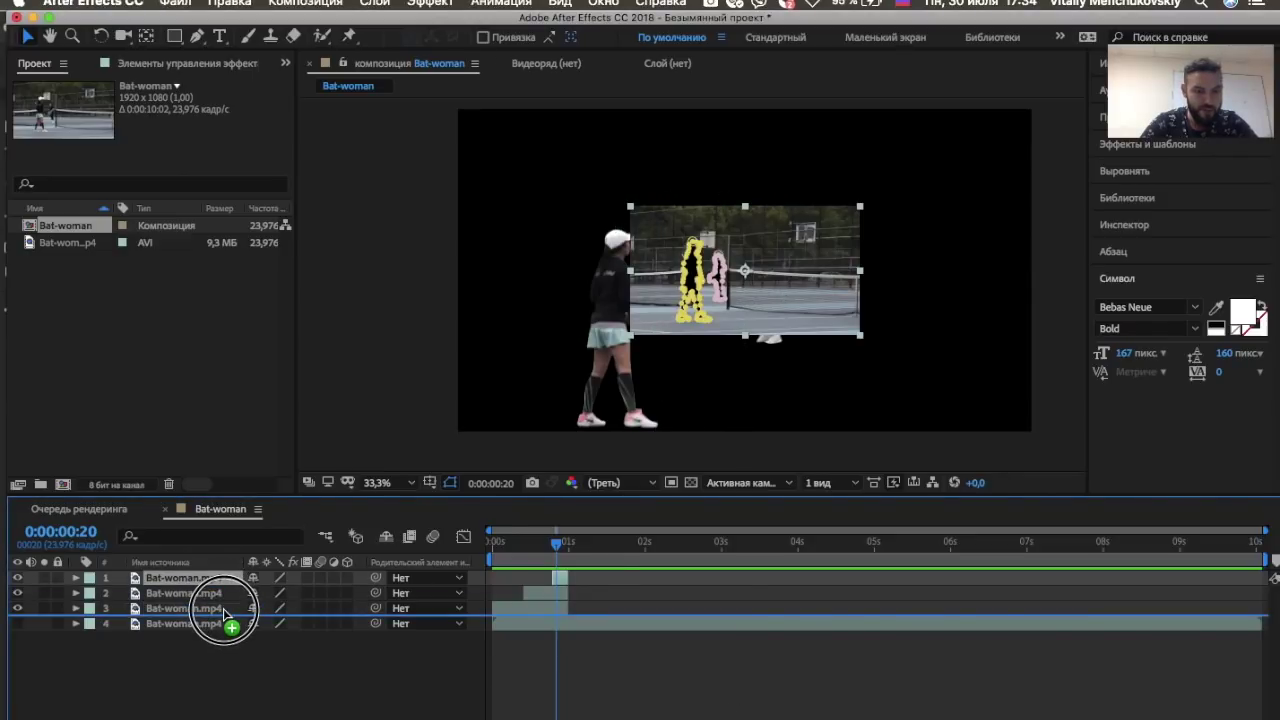
left_click_drag(224, 592, 226, 616)
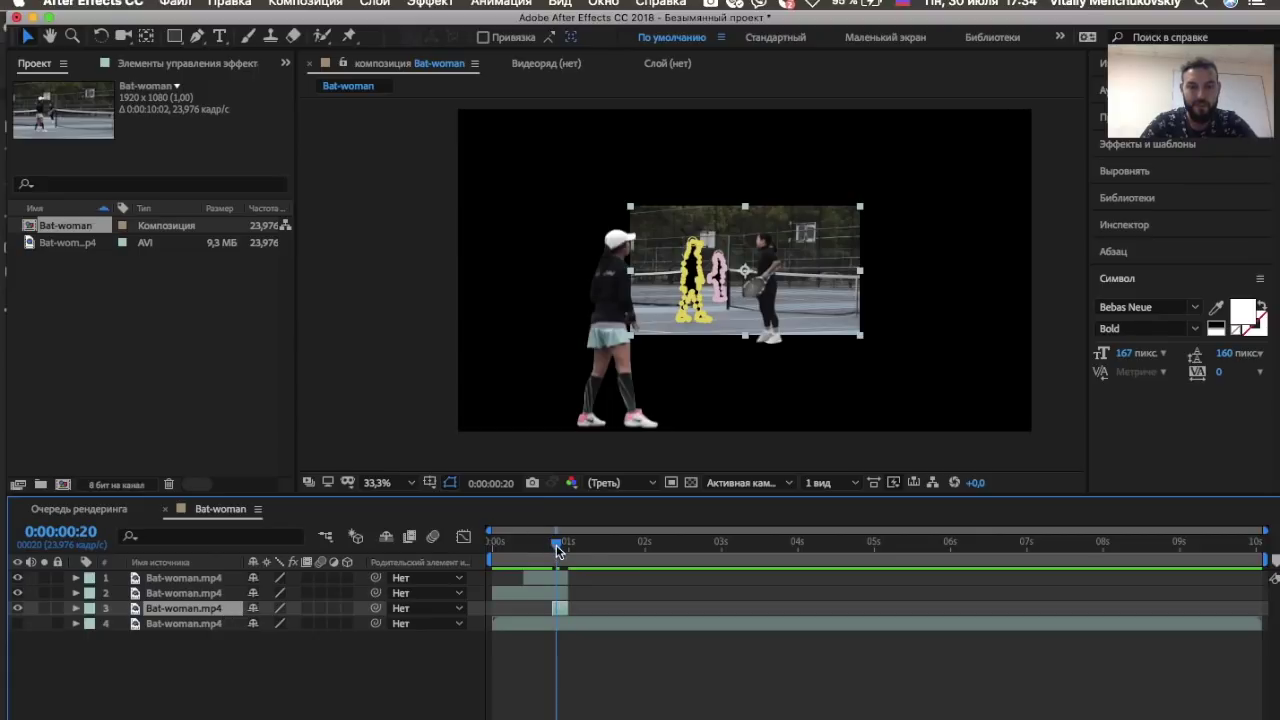
left_click_drag(558, 549, 491, 546)
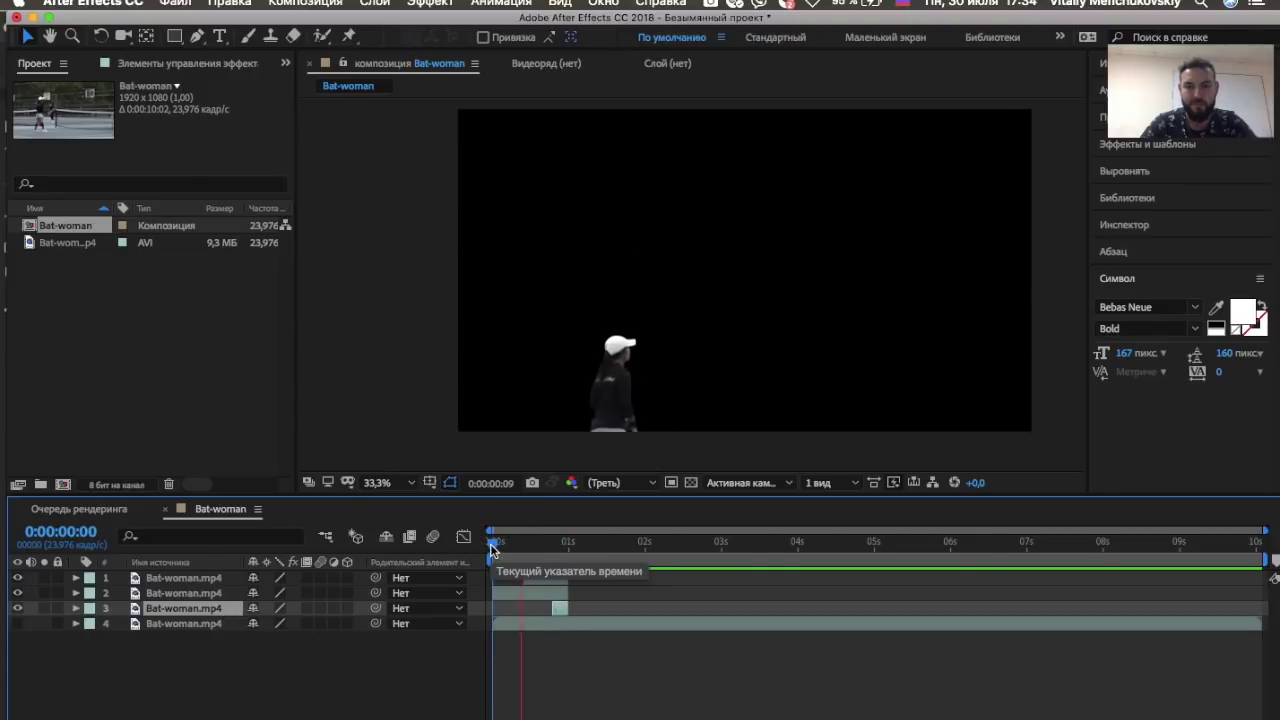
At 0:00:00:23, line up the out-points of the three cut-out layers and select all three
key("space")
left_click_drag(613, 555, 569, 548)
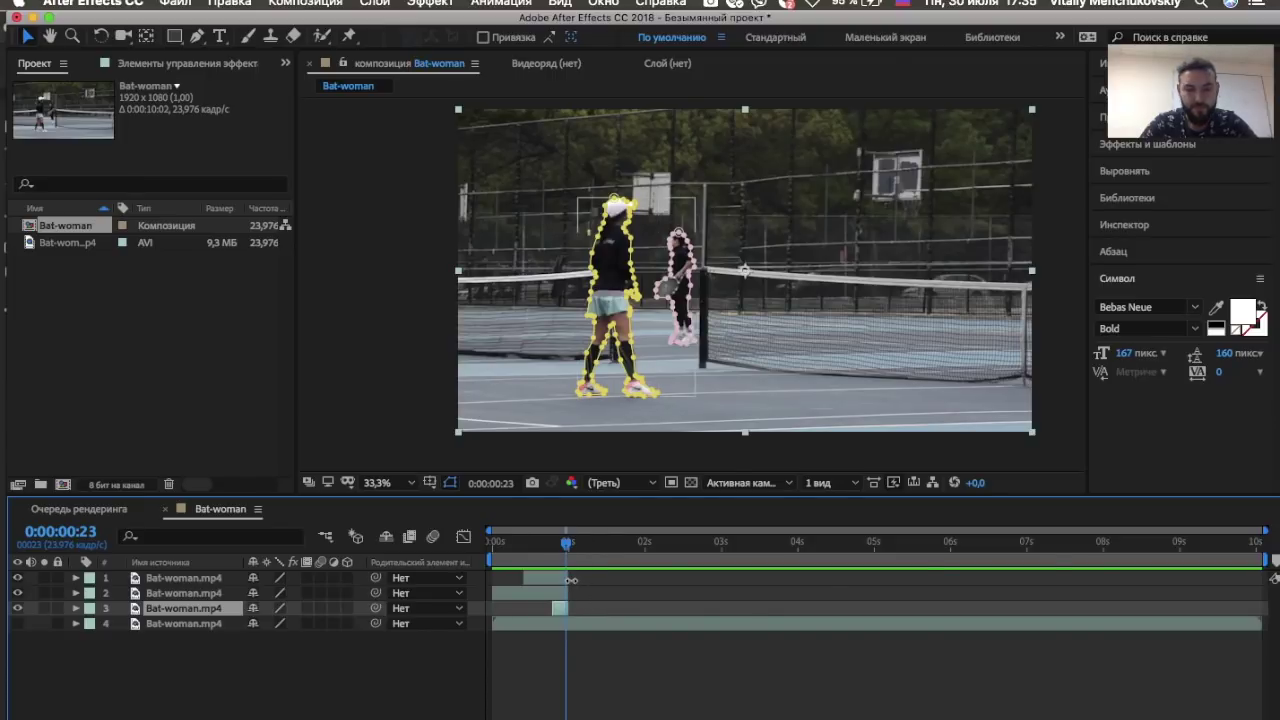
left_click_drag(571, 580, 573, 592)
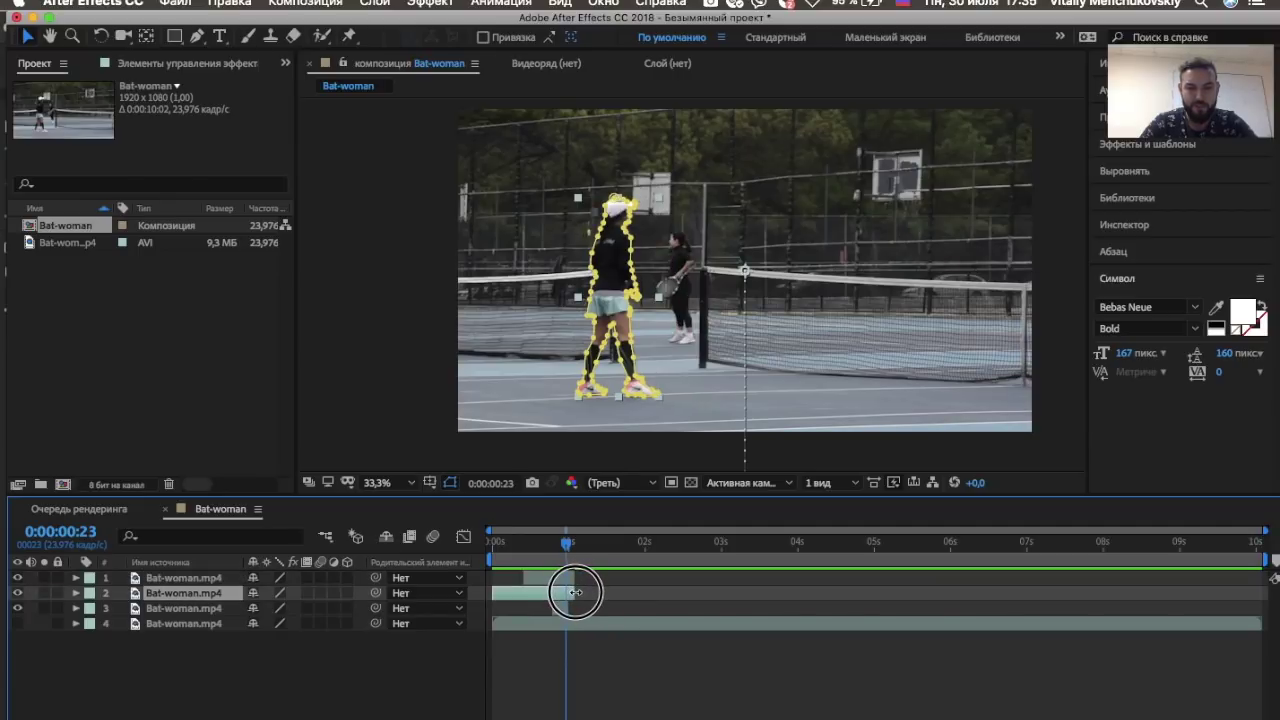
left_click(570, 607)
left_click_drag(570, 607, 574, 607)
left_click(207, 580)
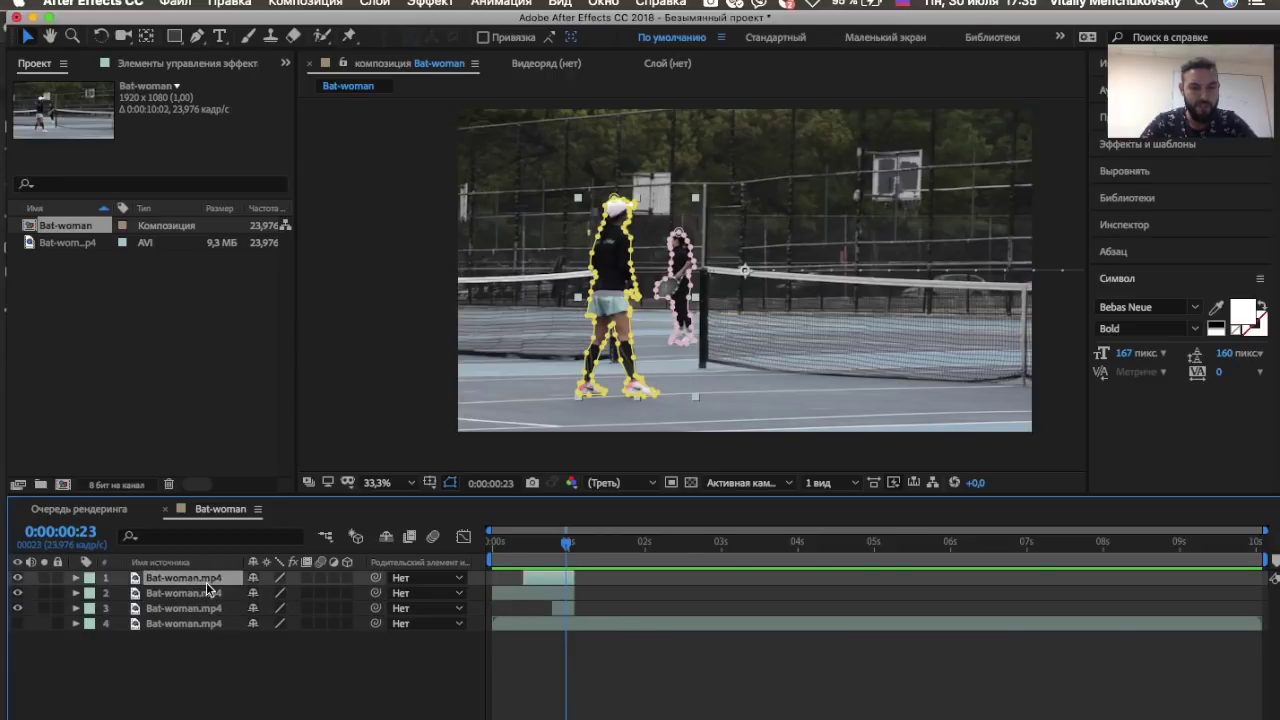
left_click(202, 610, "shift")
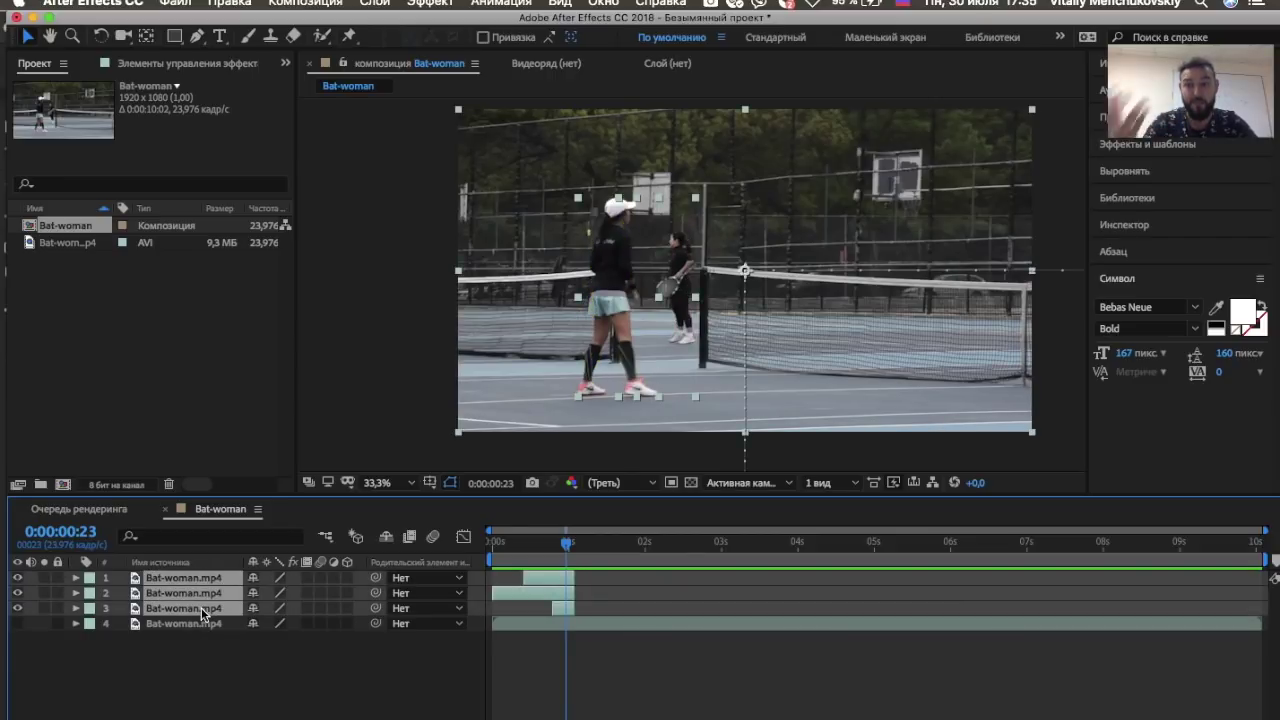
Pre-compose the selected layers into 'Предварительная композиция 1', moving all attributes
right_click(201, 607)
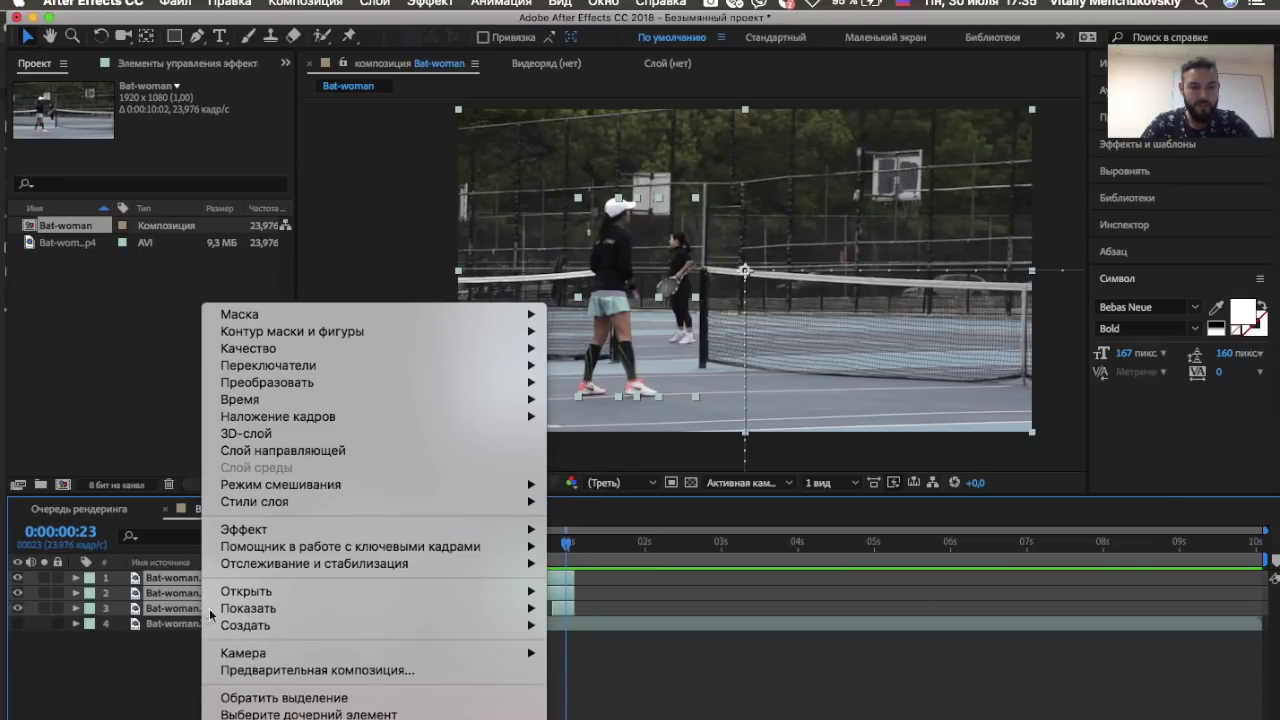
left_click(293, 670)
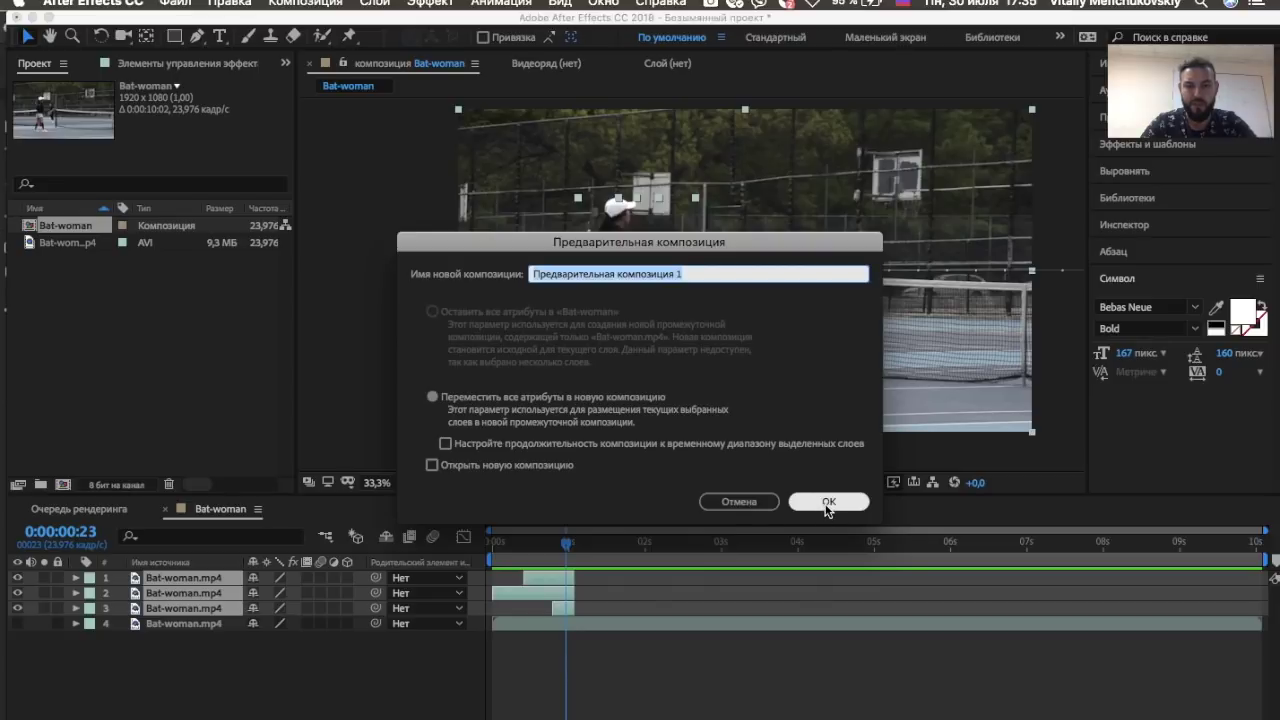
left_click(828, 503)
mouse_move(566, 548)
left_mouse_down()
mouse_move(503, 548)
mouse_move(572, 556)
left_mouse_up()
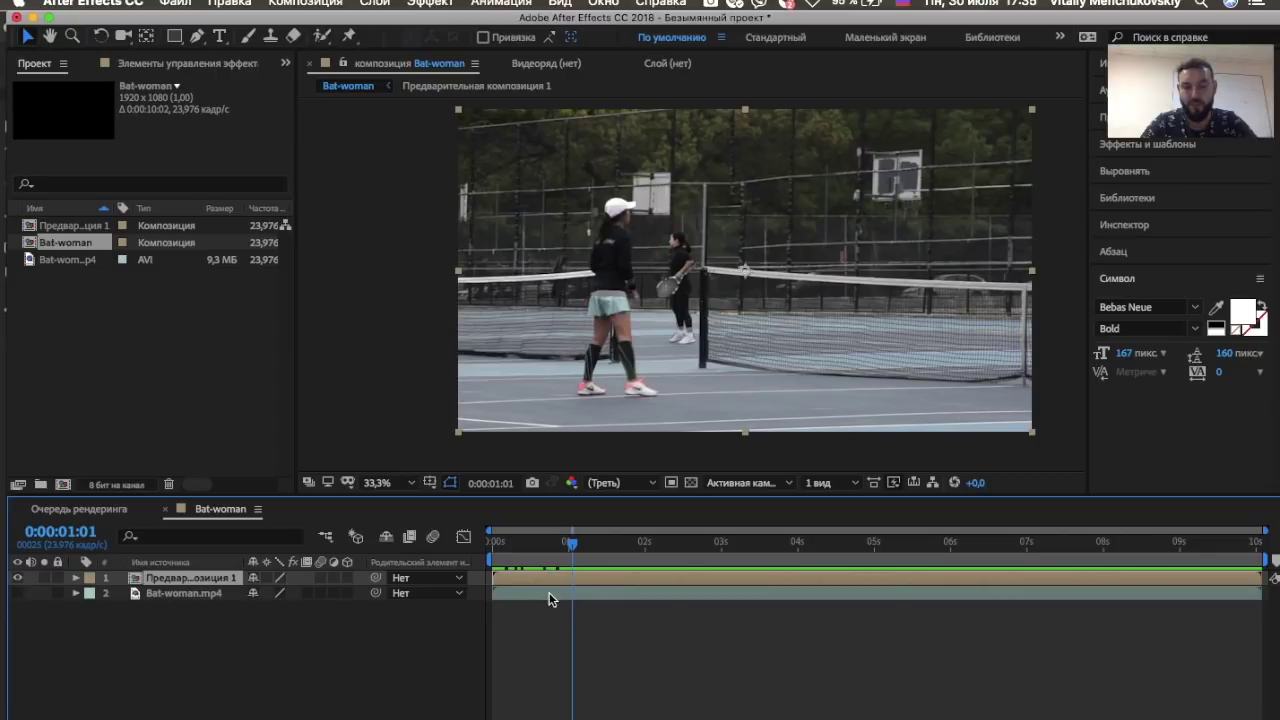
Slide the Bat-woman.mp4 layer so its in-point sits at 0:00:01:01
left_click_drag(515, 596, 590, 597)
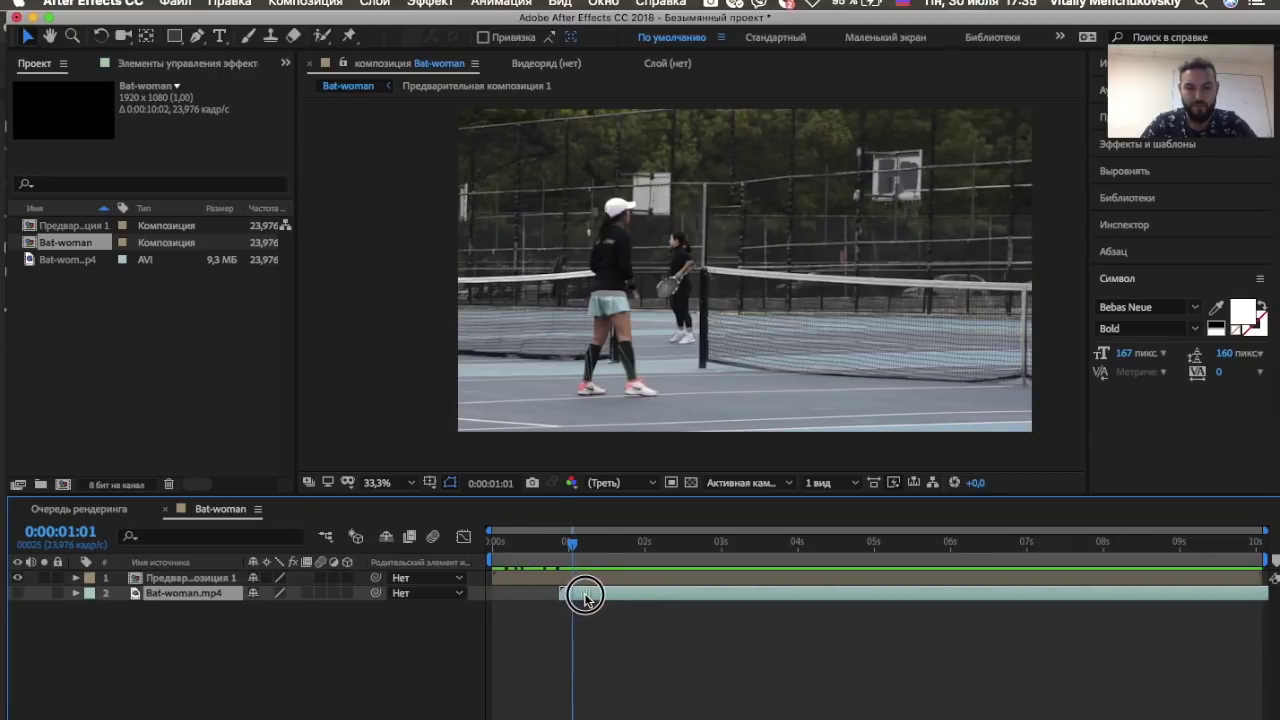
left_click_drag(590, 597, 596, 597)
left_click_drag(572, 533, 571, 550)
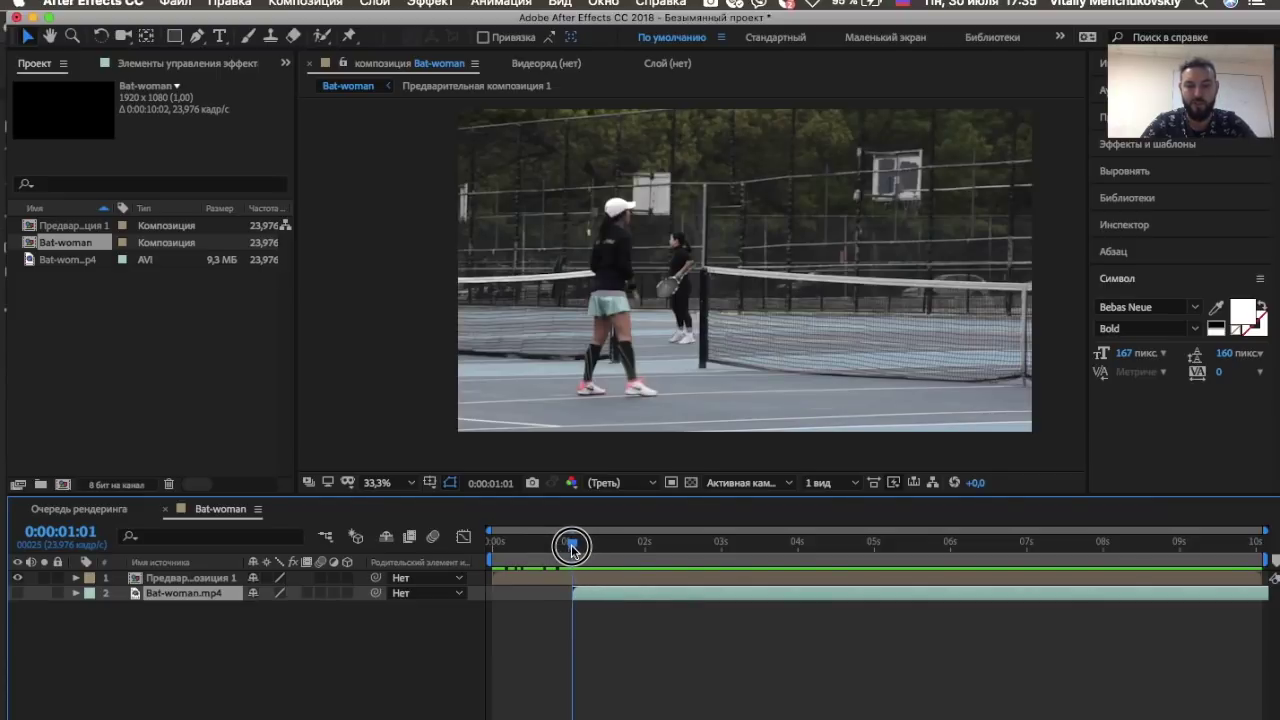
Trim the pre-composition's out-point to the current time with Alt+], then return to the start
left_click(205, 580)
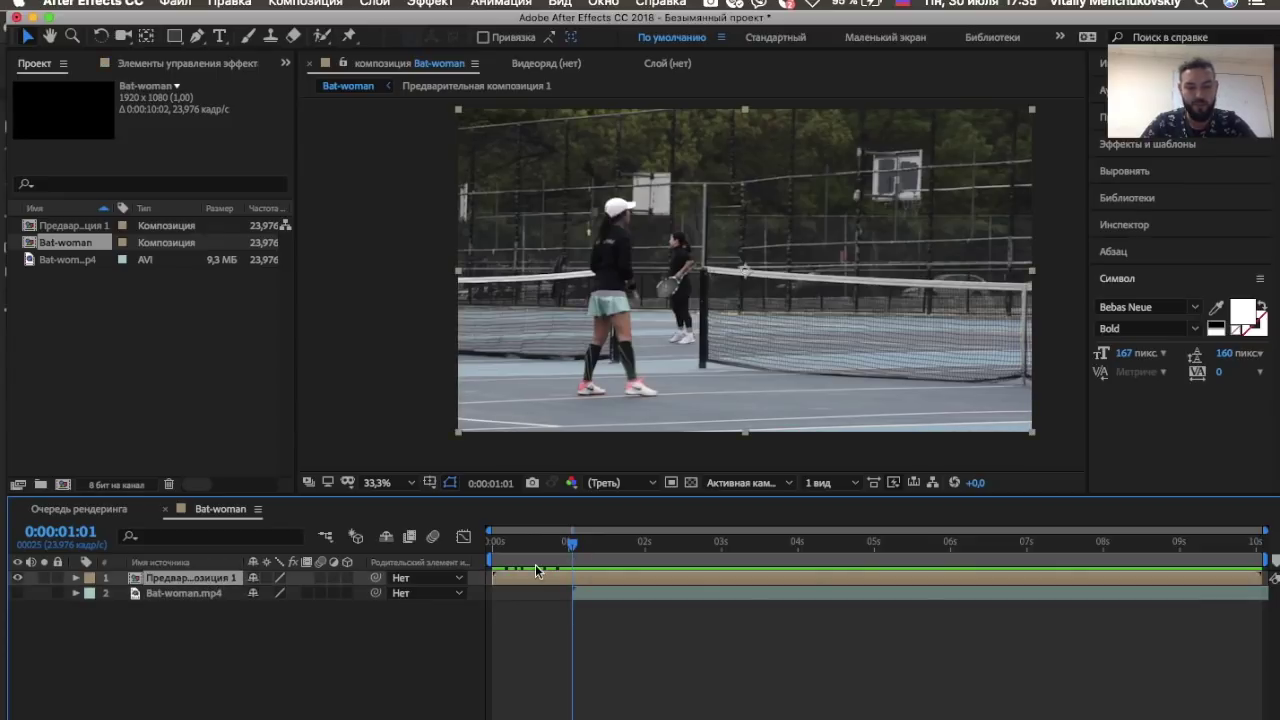
key("alt+bracketright")
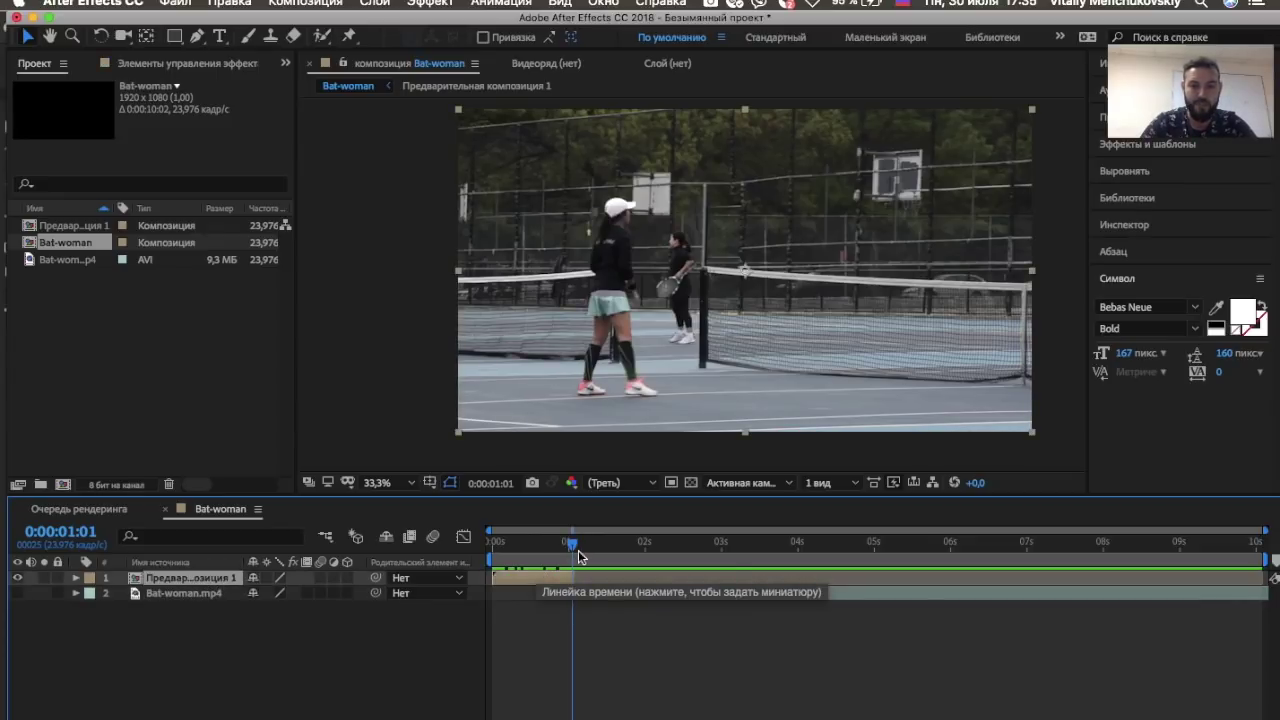
left_click_drag(572, 545, 471, 545)
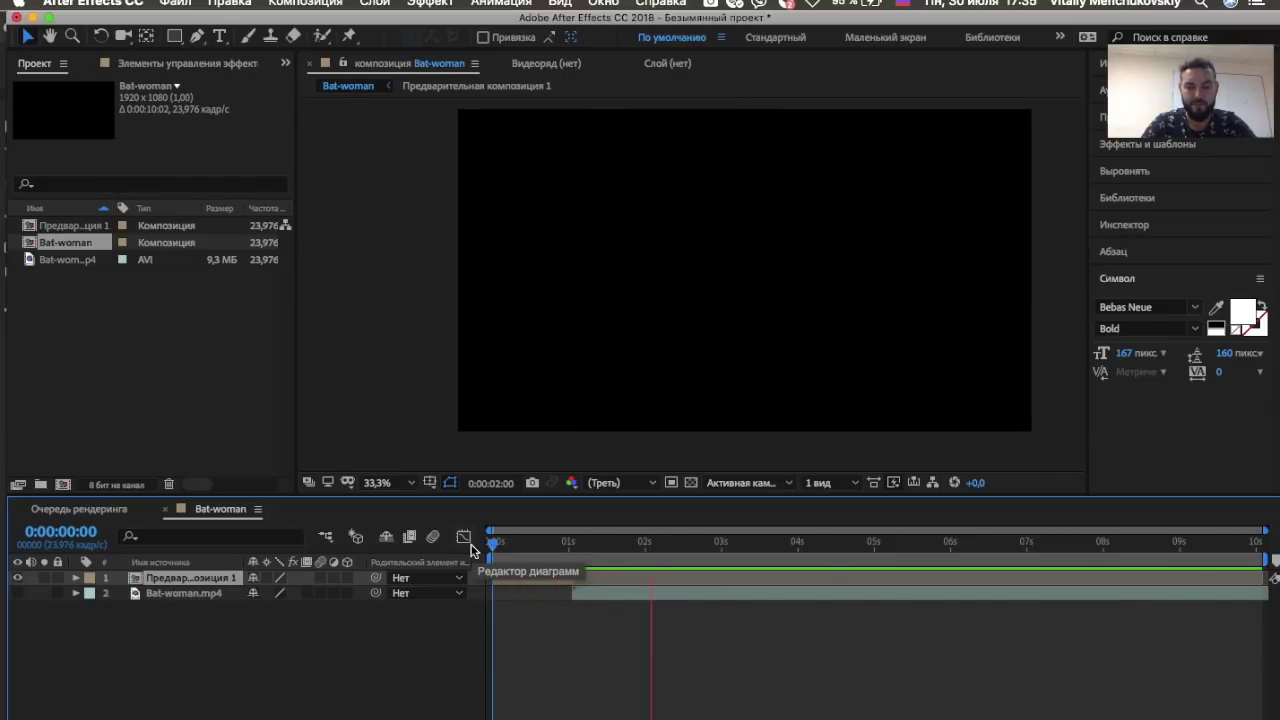
key("space")
left_click(17, 593)
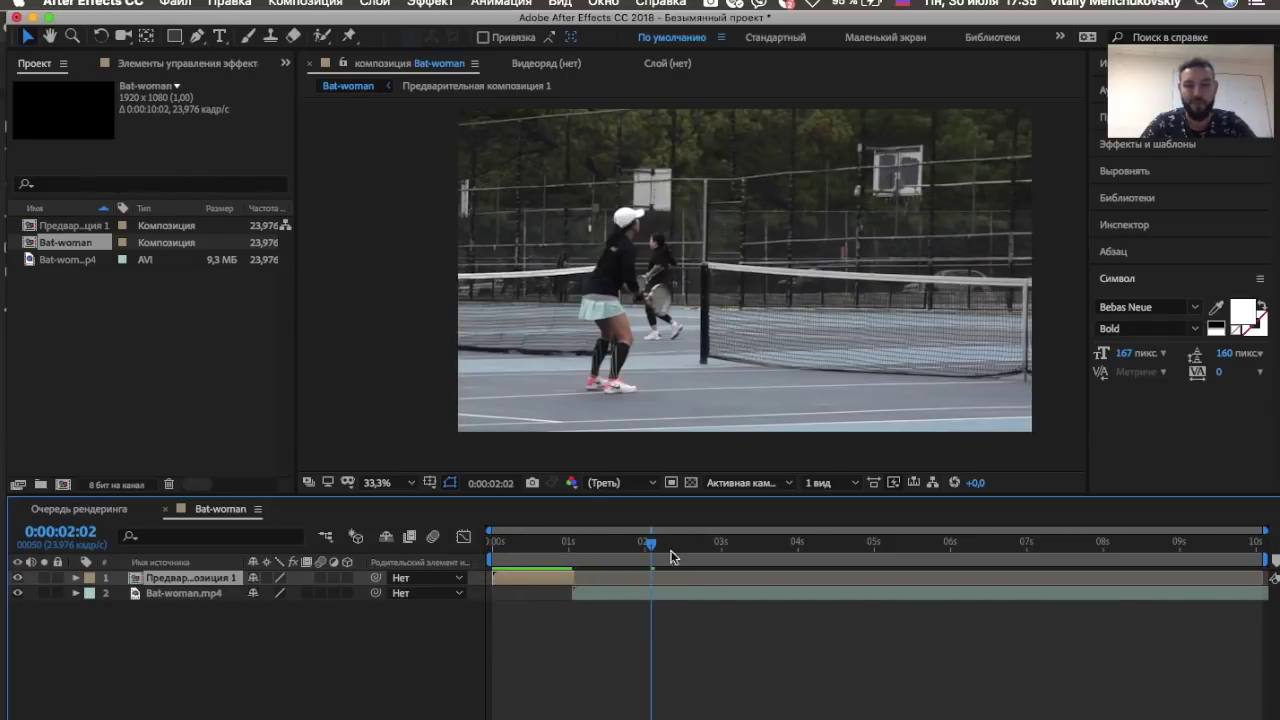
left_click_drag(651, 545, 472, 549)
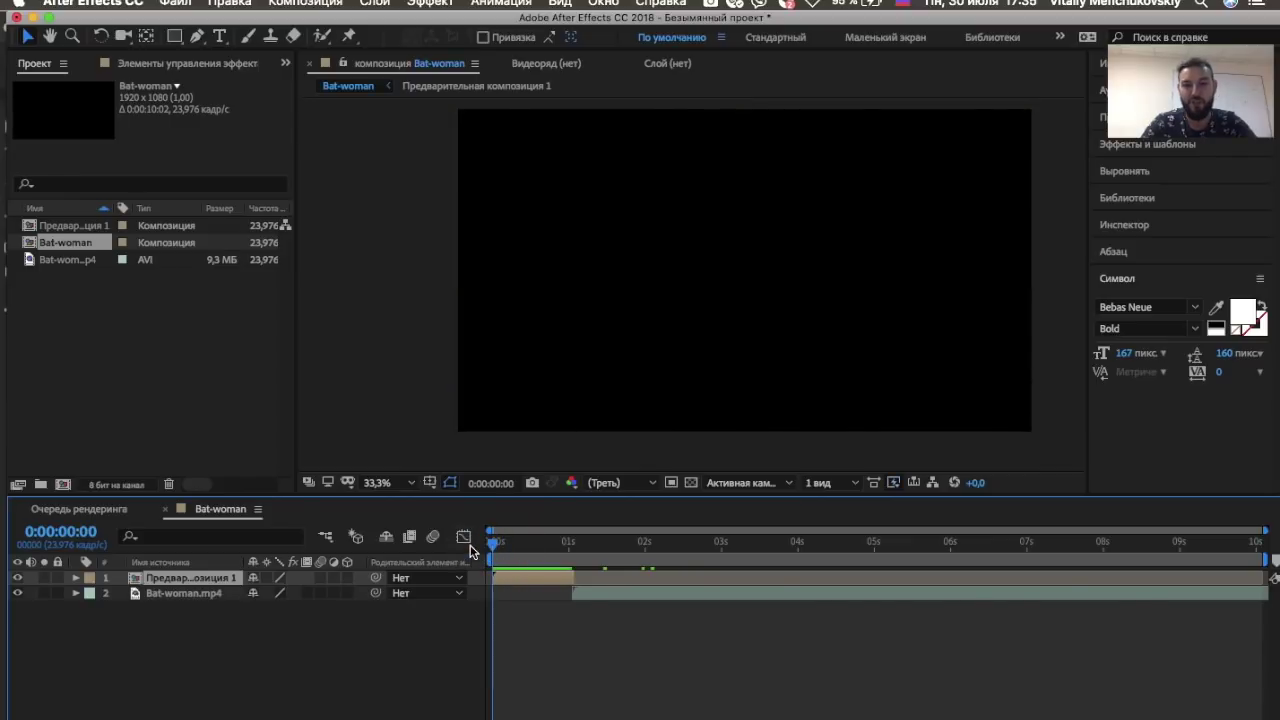
key("space")
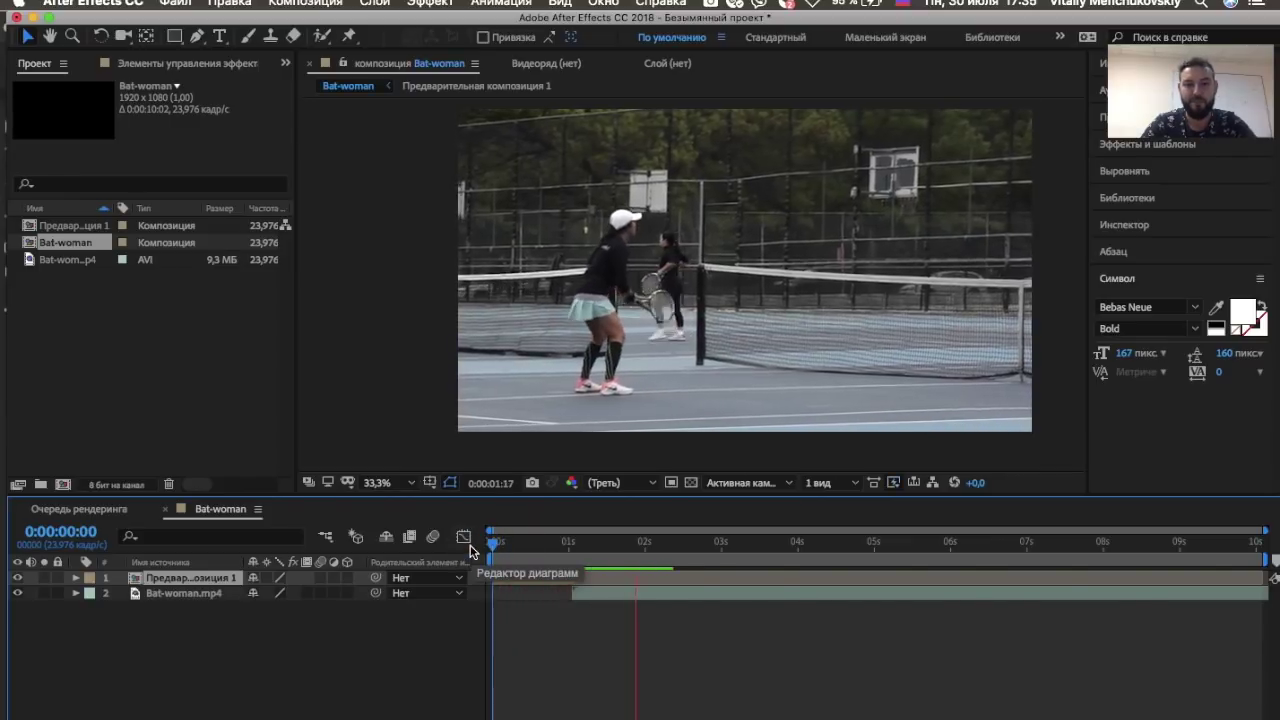
key("space")
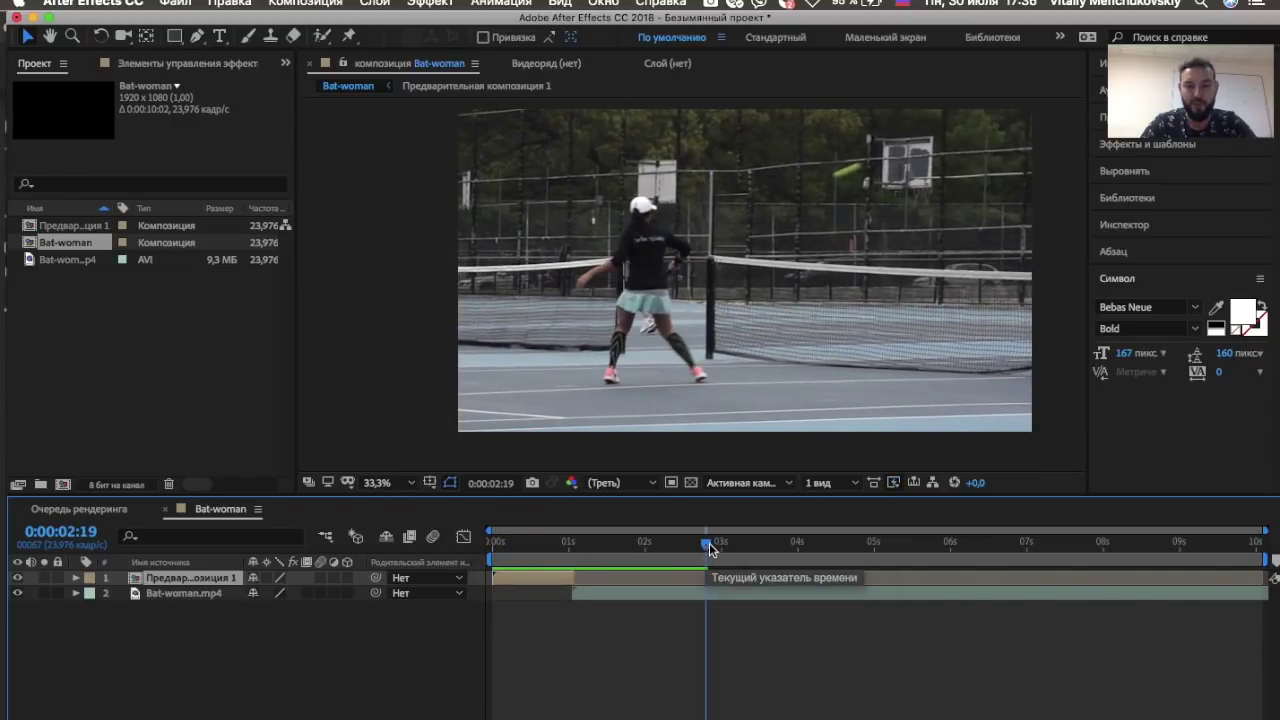
left_click_drag(707, 545, 470, 543)
key("space")
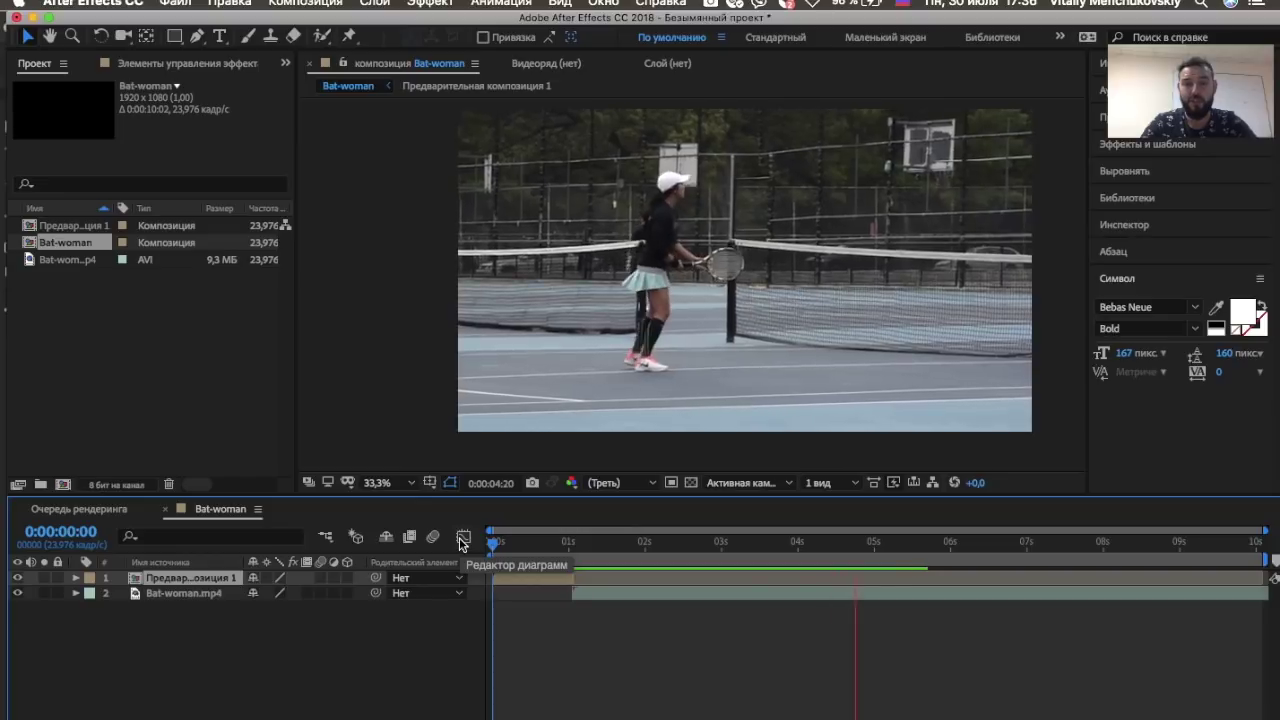
key("space")
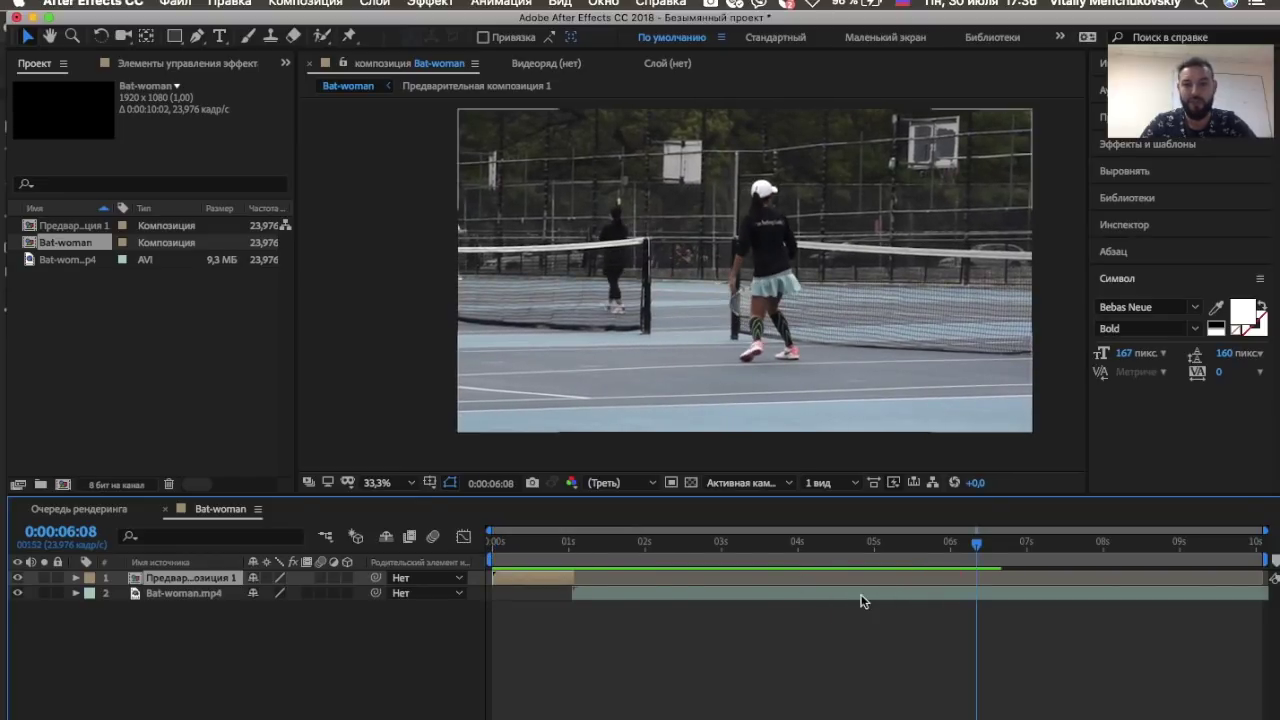
left_click_drag(818, 548, 575, 566)
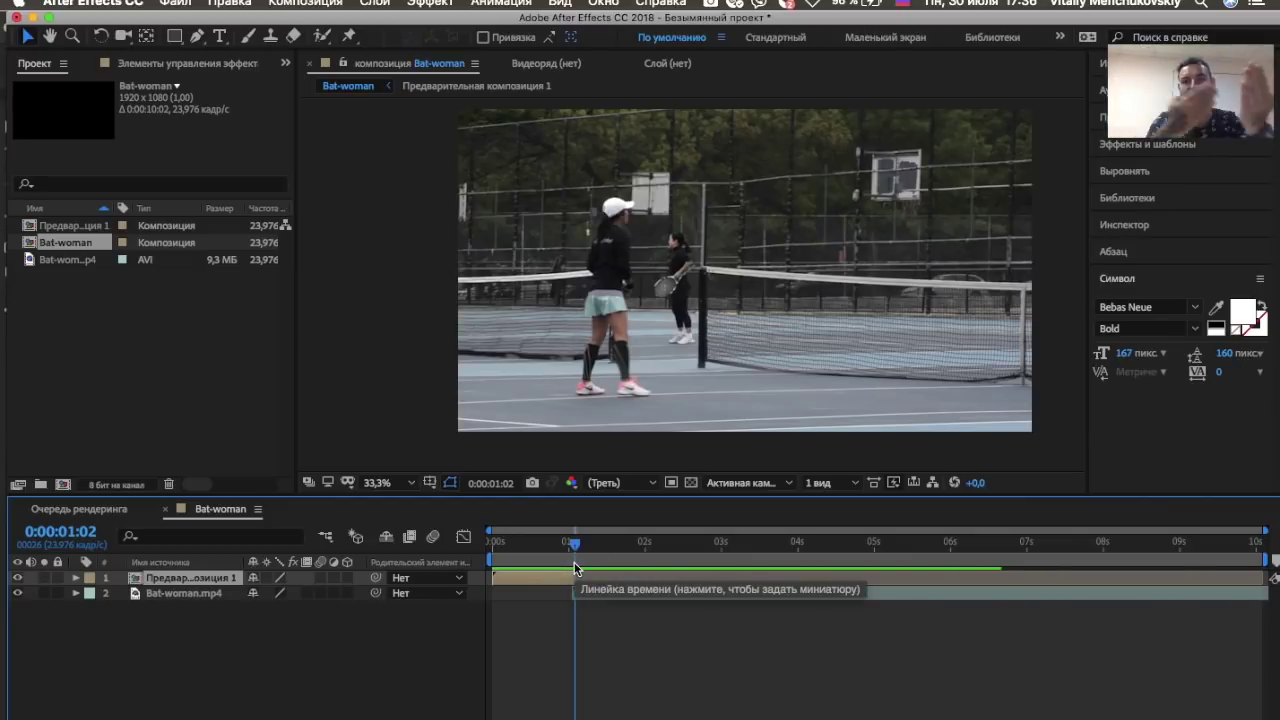
left_click_drag(575, 556, 468, 550)
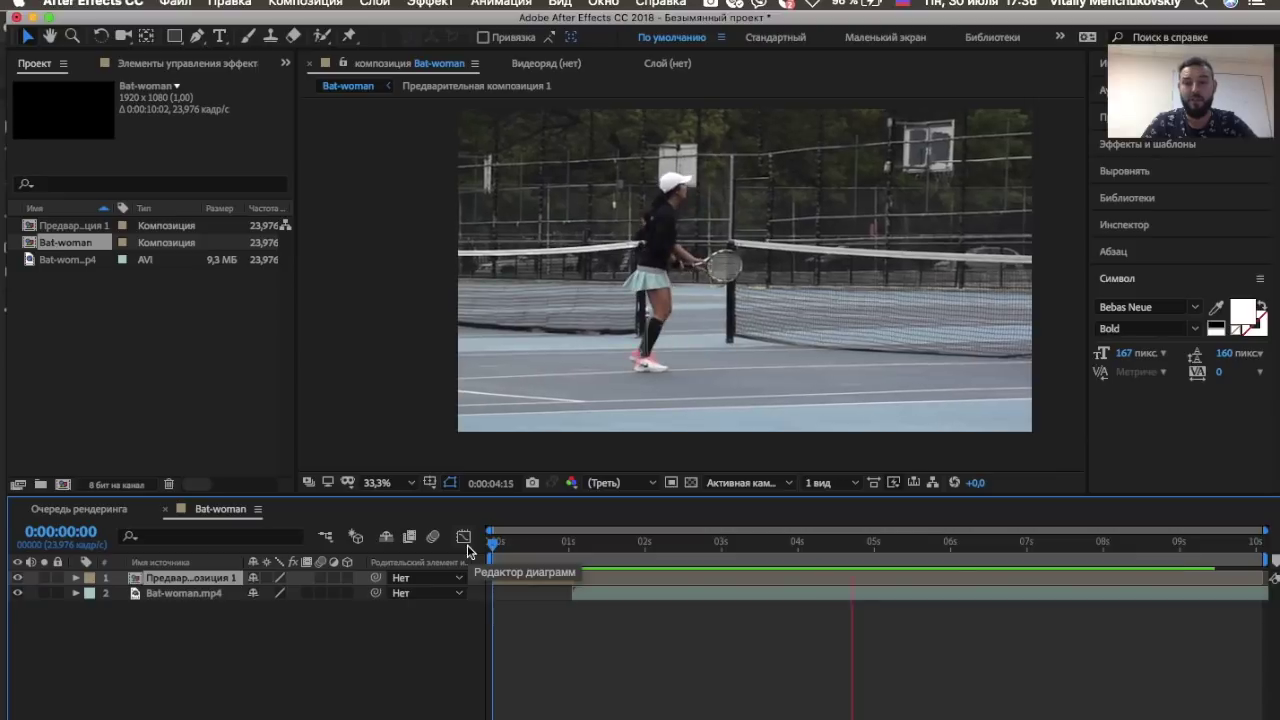
key("space")
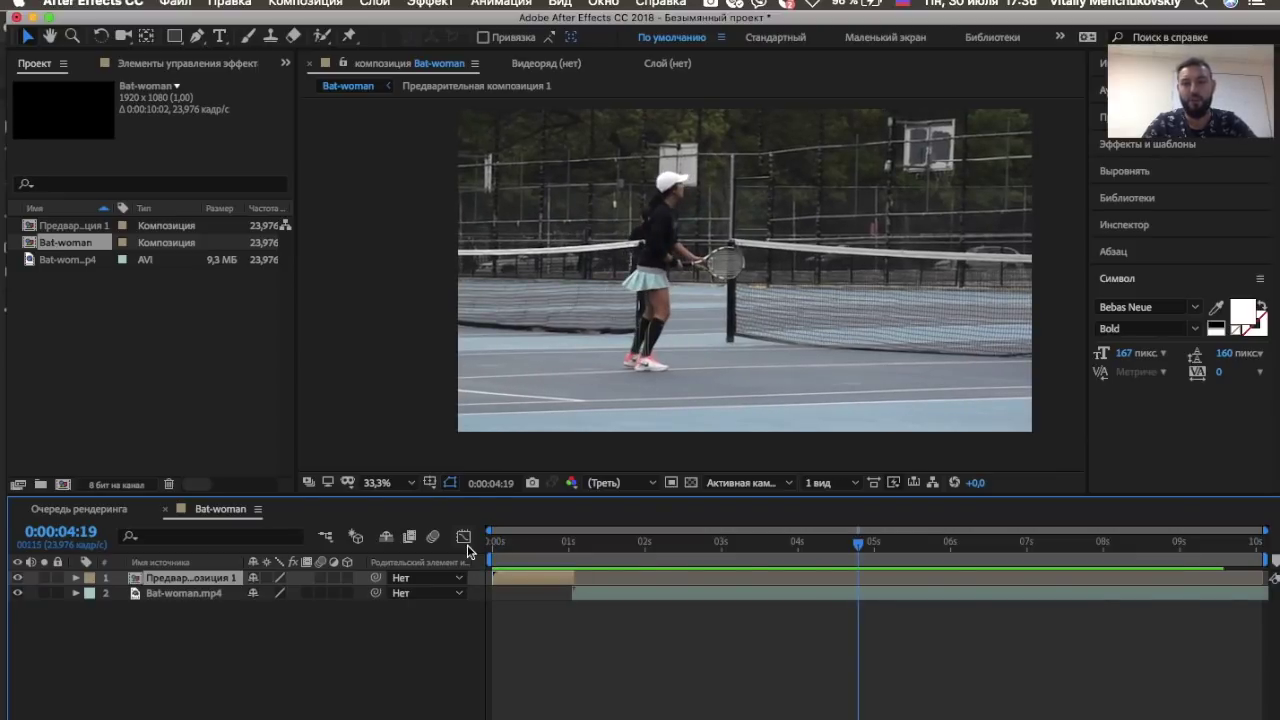